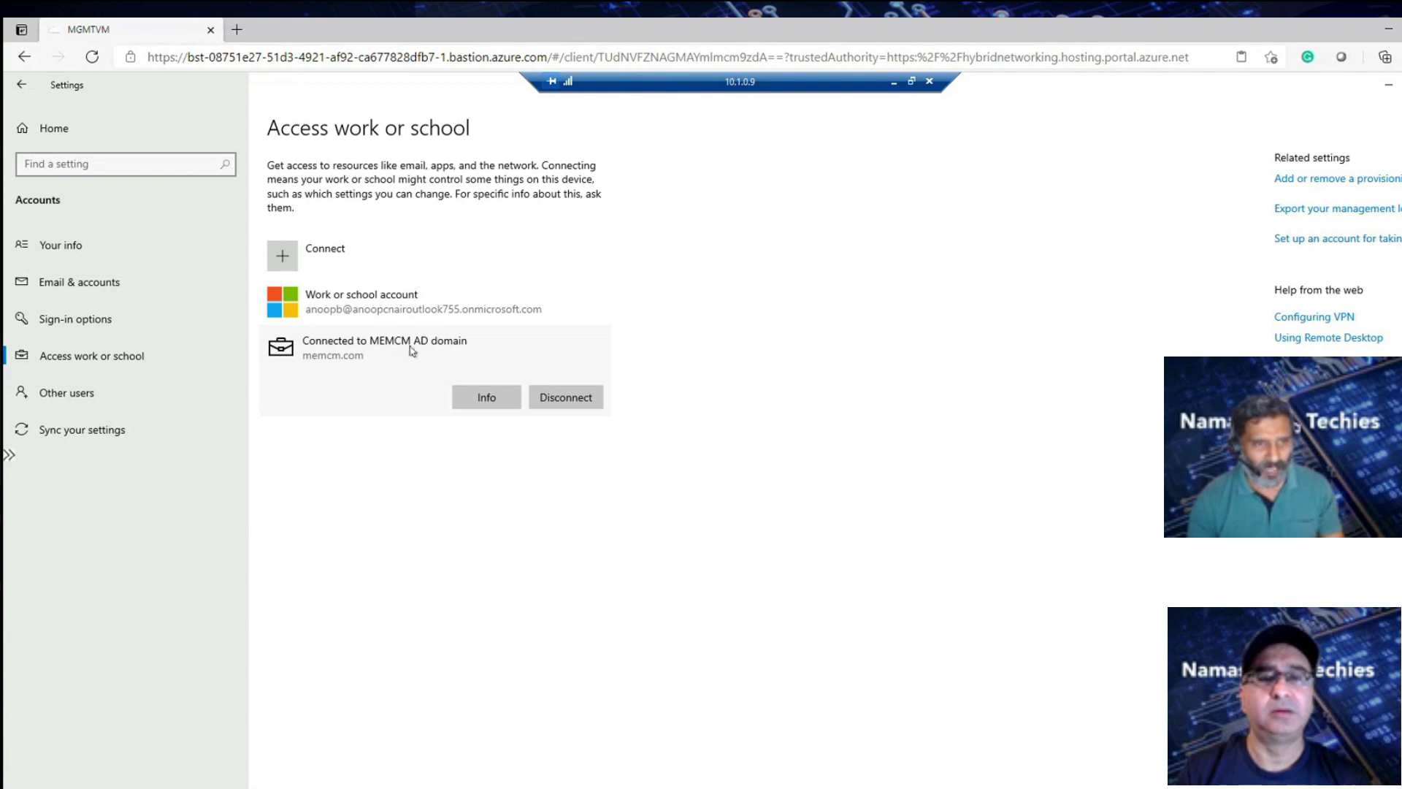
# Check the info option of the MEMCM AD domain connection and view the work or school account setup, closing it without adding an account
pyautogui.click(475, 405)
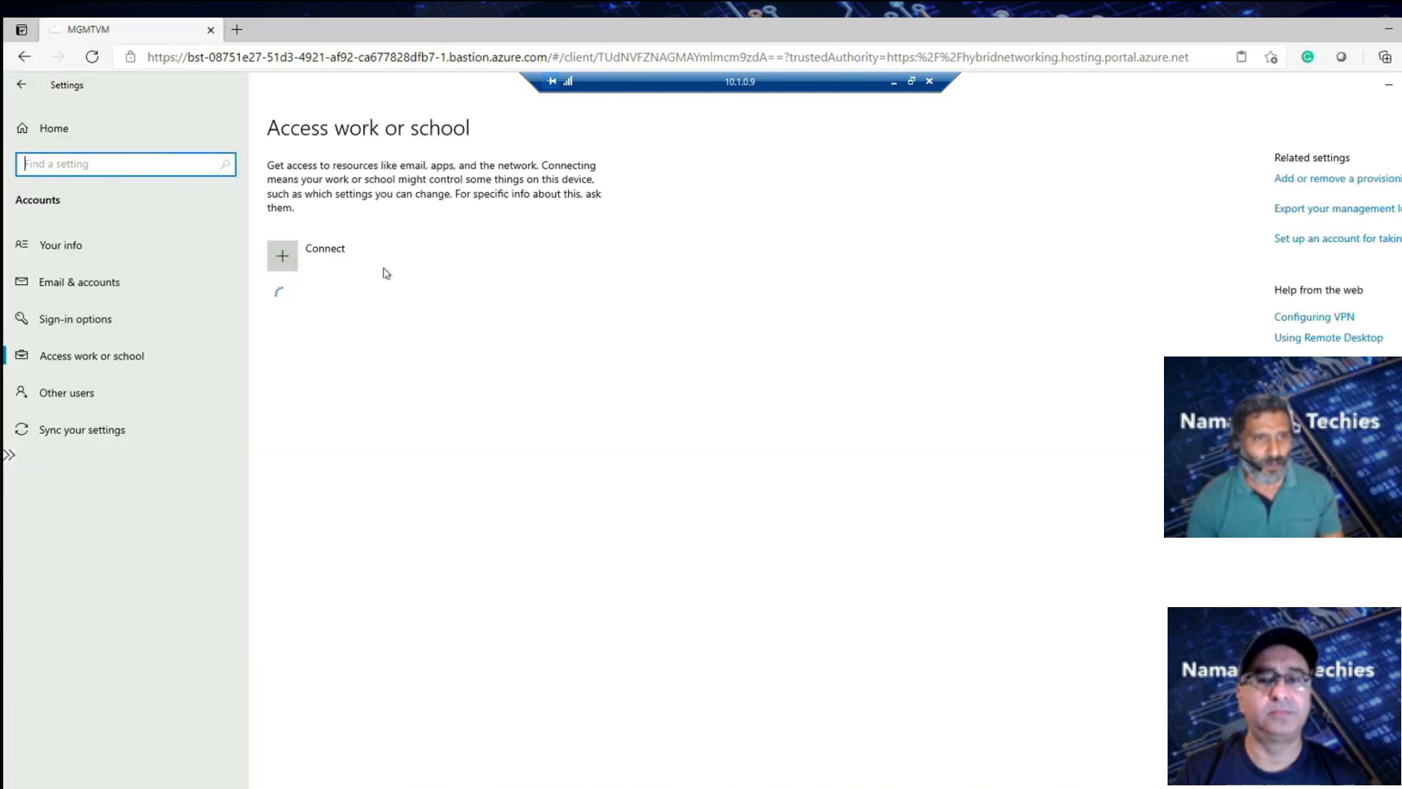
pyautogui.click(327, 261)
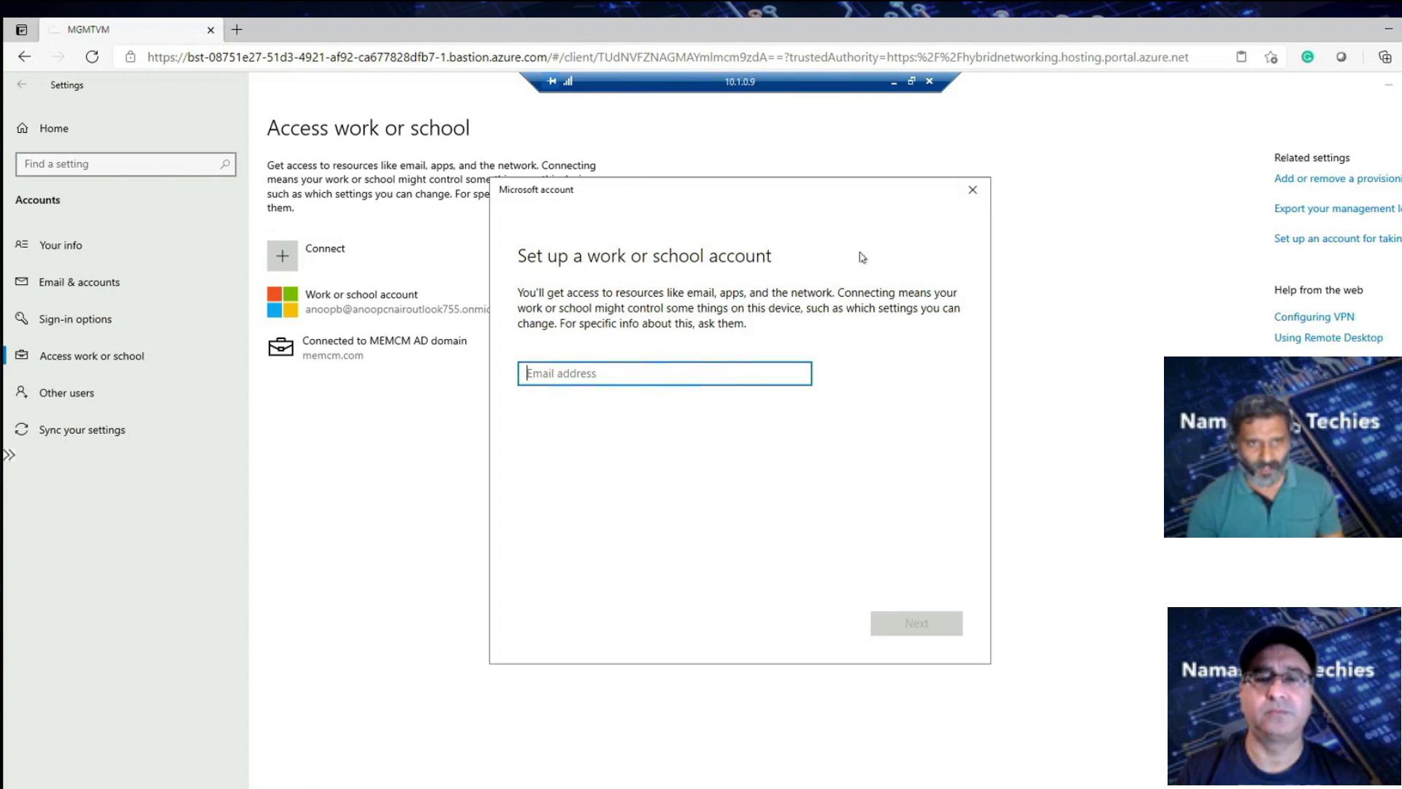
pyautogui.click(975, 191)
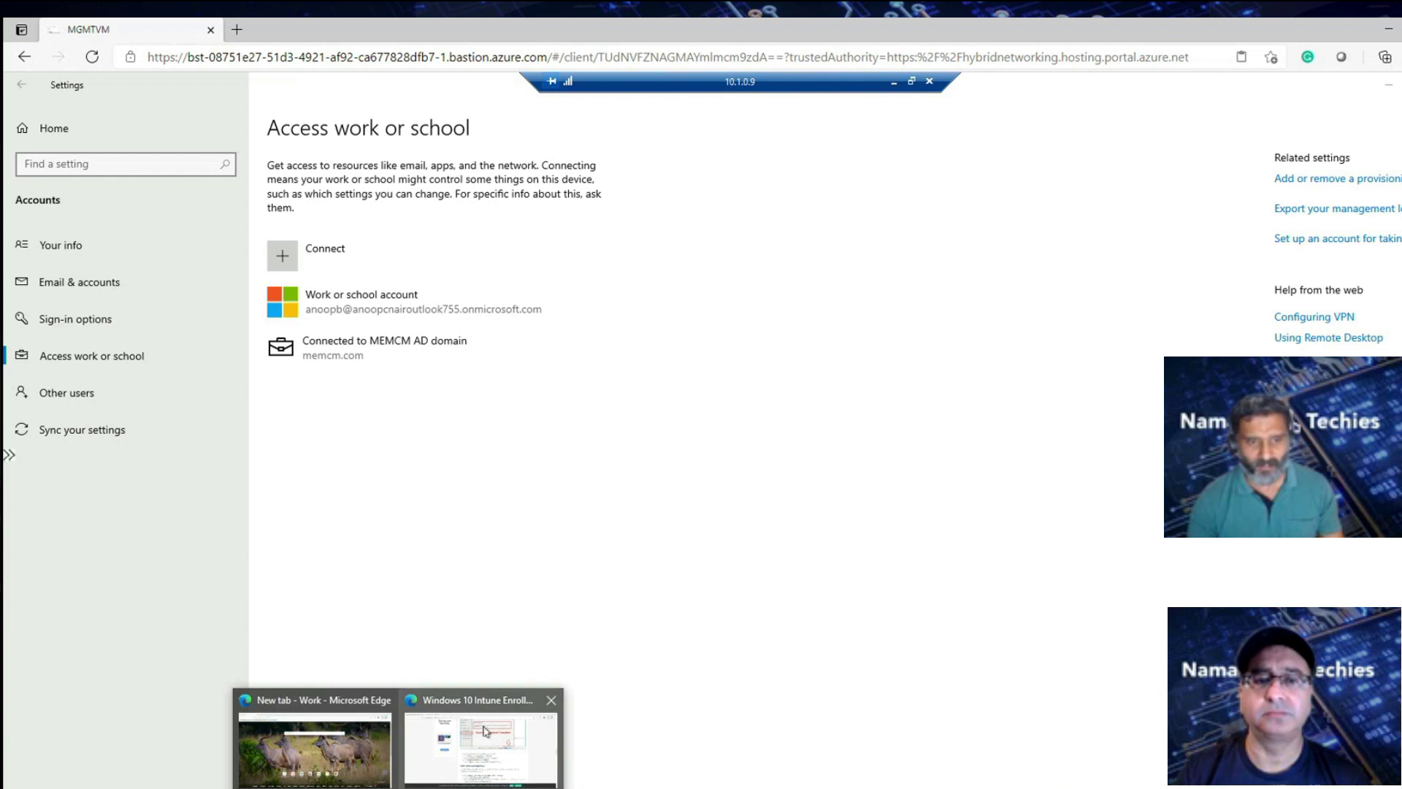
# Review the Azure AD registration and confirmation instructions in the manual Windows 10 Intune enrollment article in Microsoft Edge
pyautogui.click(481, 749)
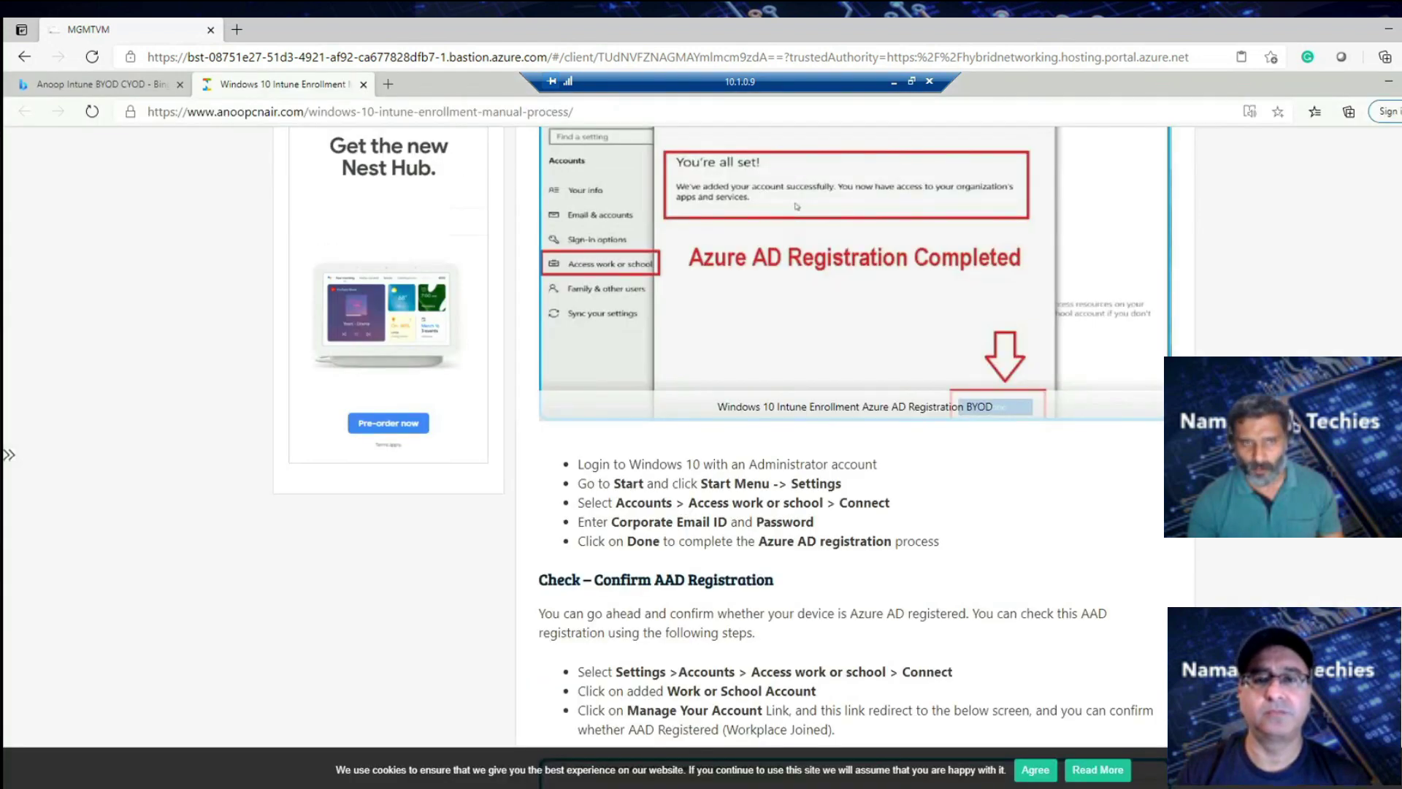
pyautogui.scroll(8, 723, 475)
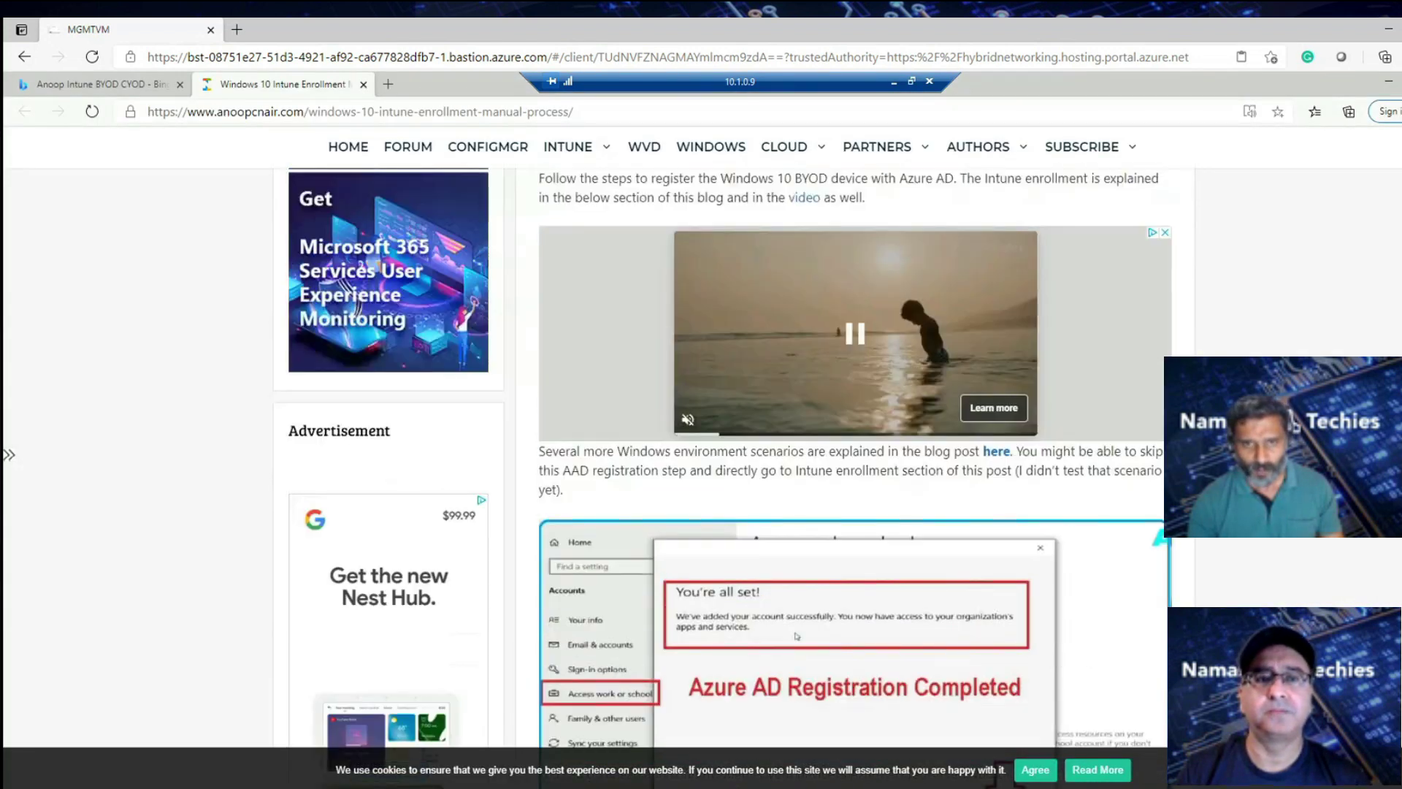
pyautogui.scroll(4, 785, 257)
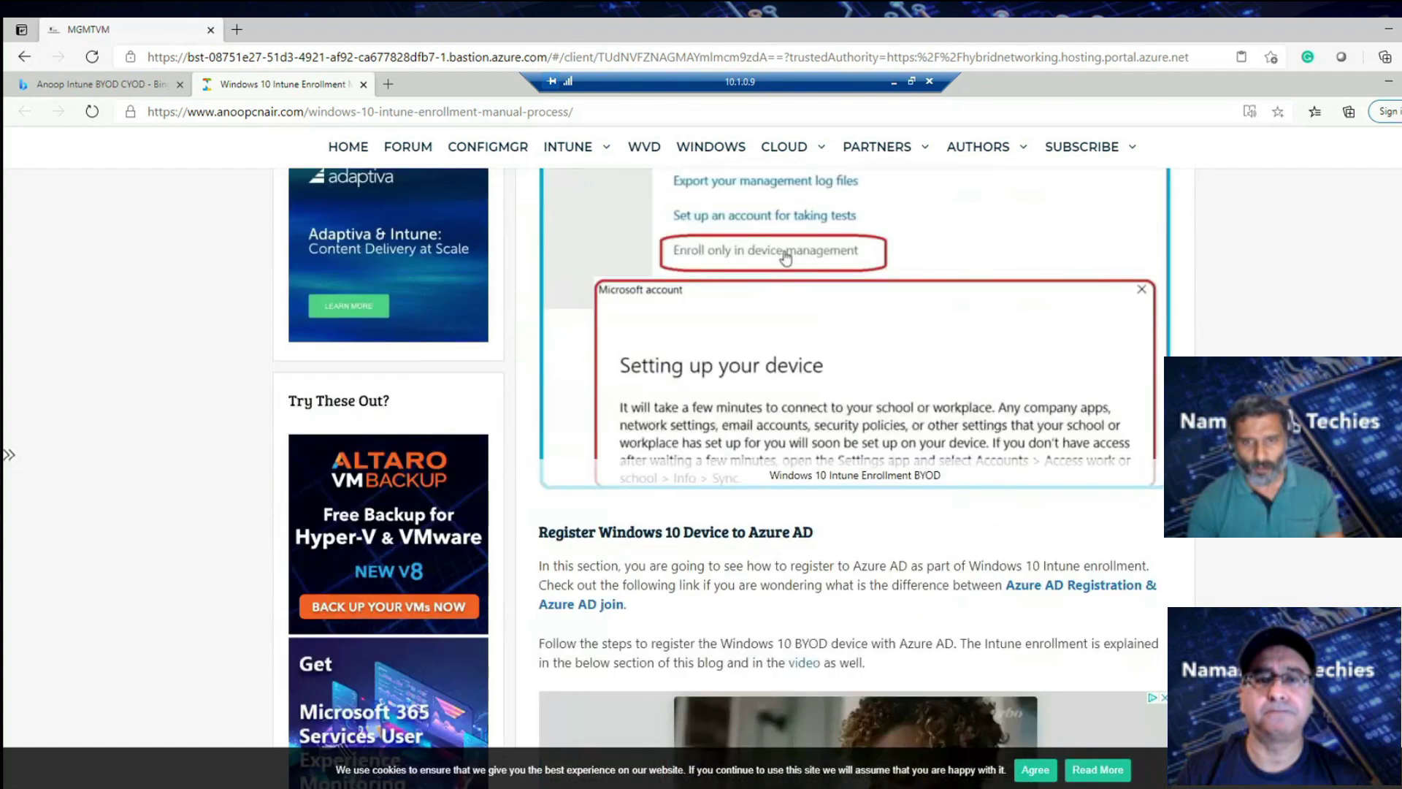
pyautogui.scroll(-5, 785, 257)
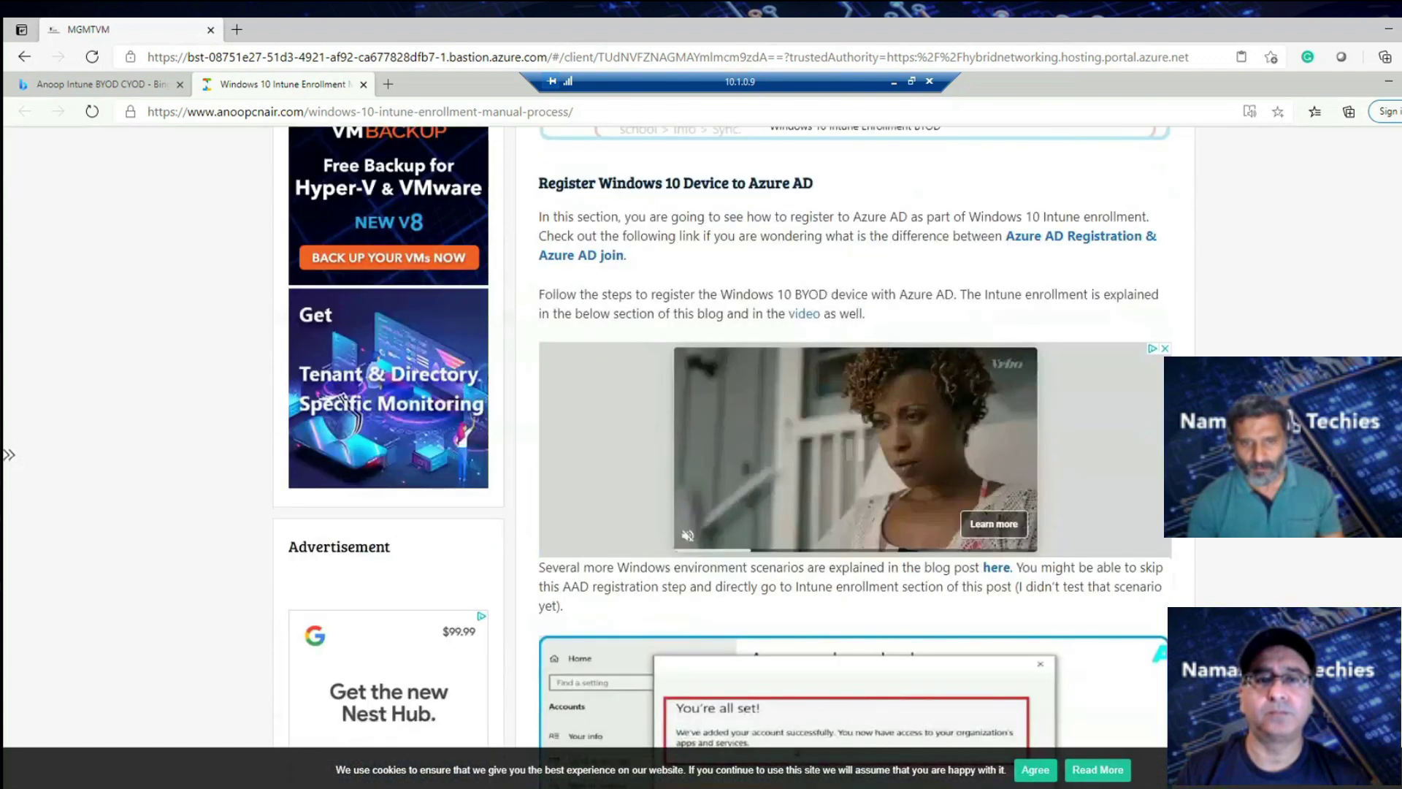
pyautogui.scroll(-10, 785, 257)
pyautogui.scroll(-2, 855, 438)
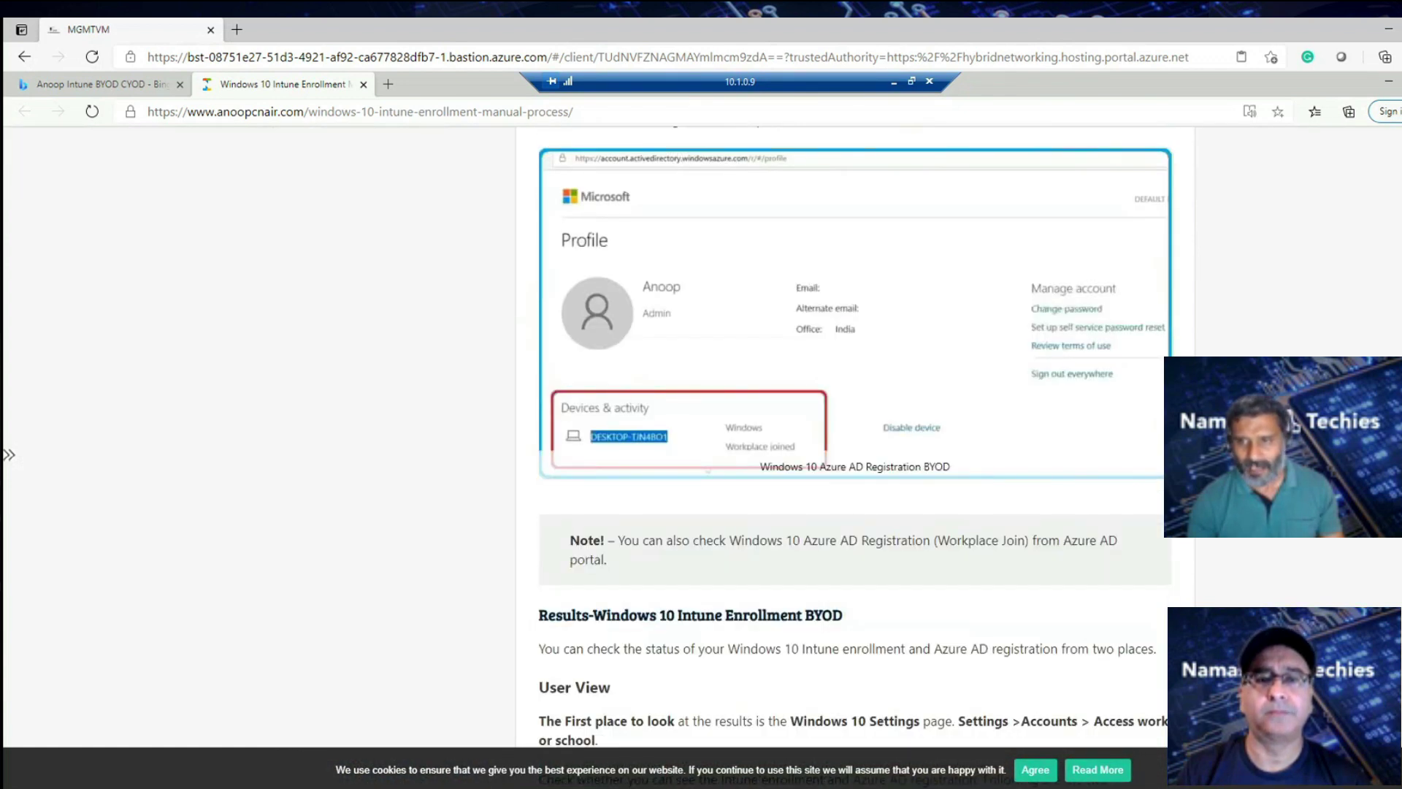
pyautogui.scroll(5, 708, 468)
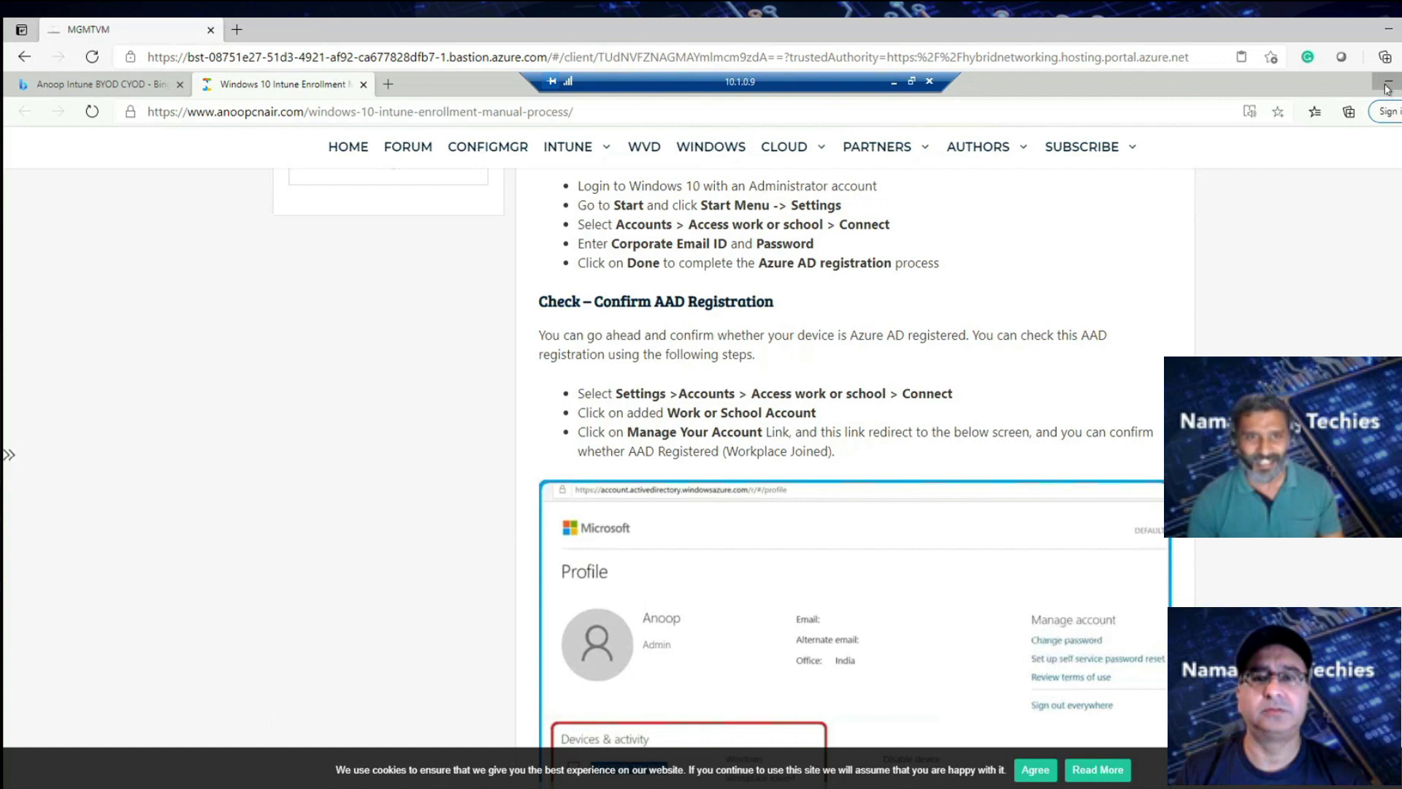
pyautogui.click(1387, 85)
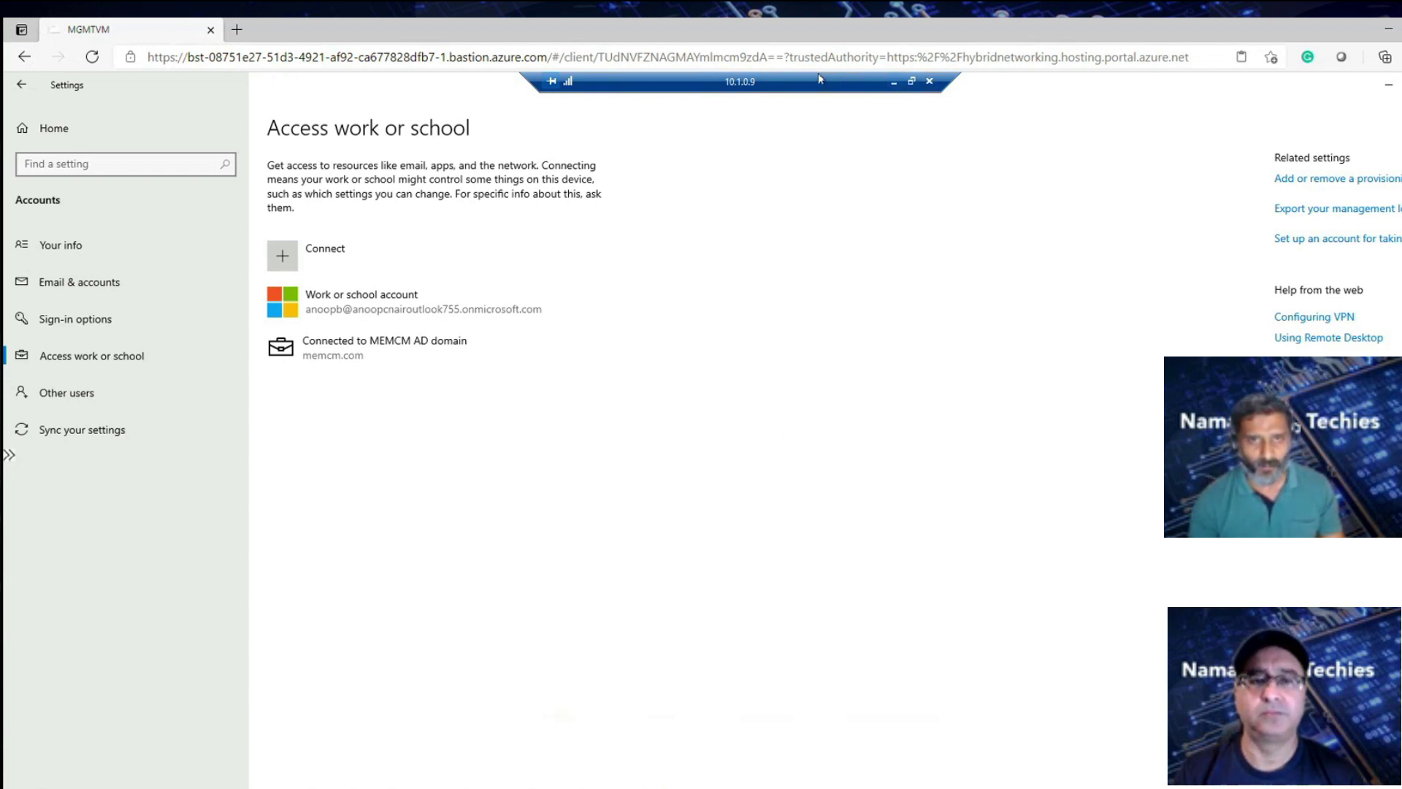
# Leave the Windows 10 client's remote session and switch to the Domain remote session at 10.1.0.4
pyautogui.moveTo(813, 76); pyautogui.dragTo(544, 84)
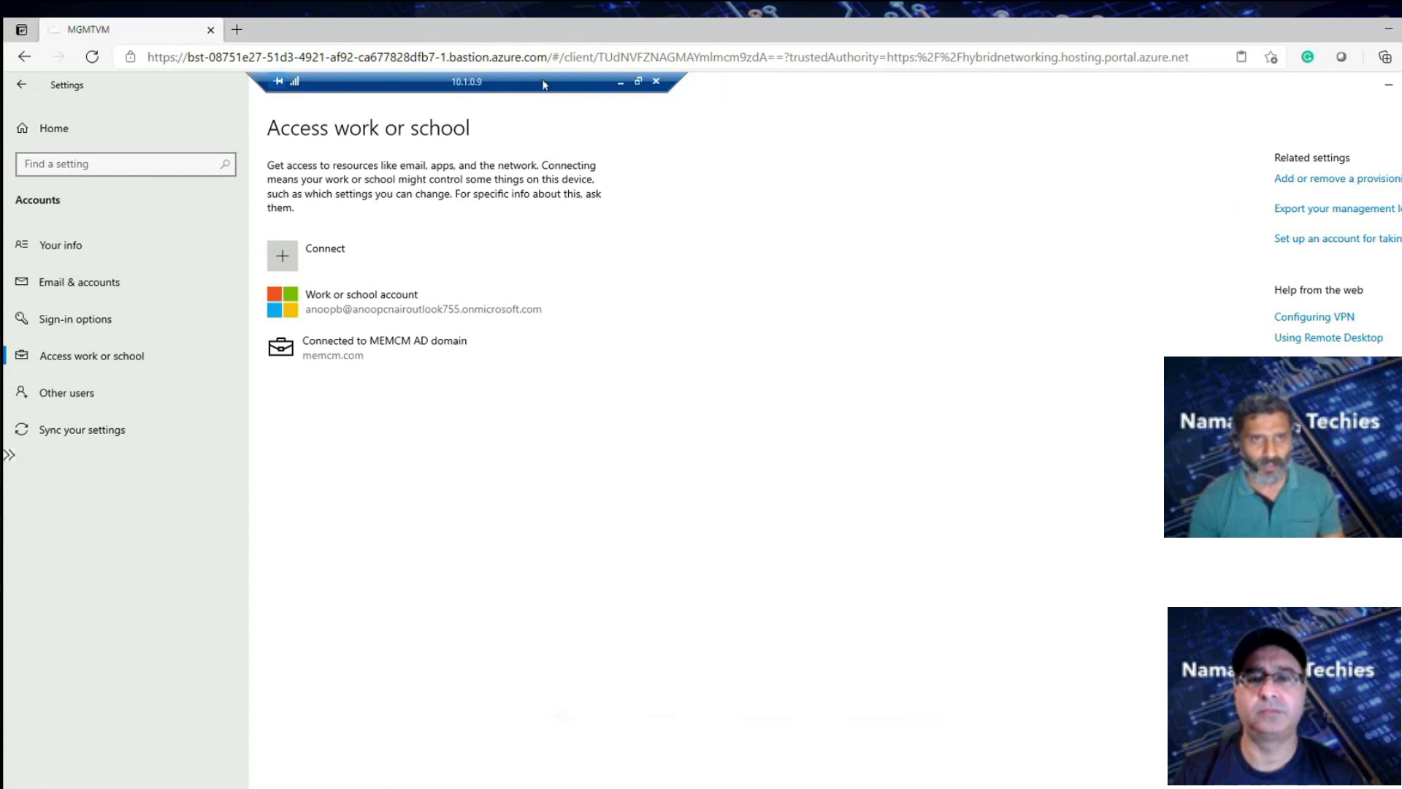
pyautogui.click(619, 87)
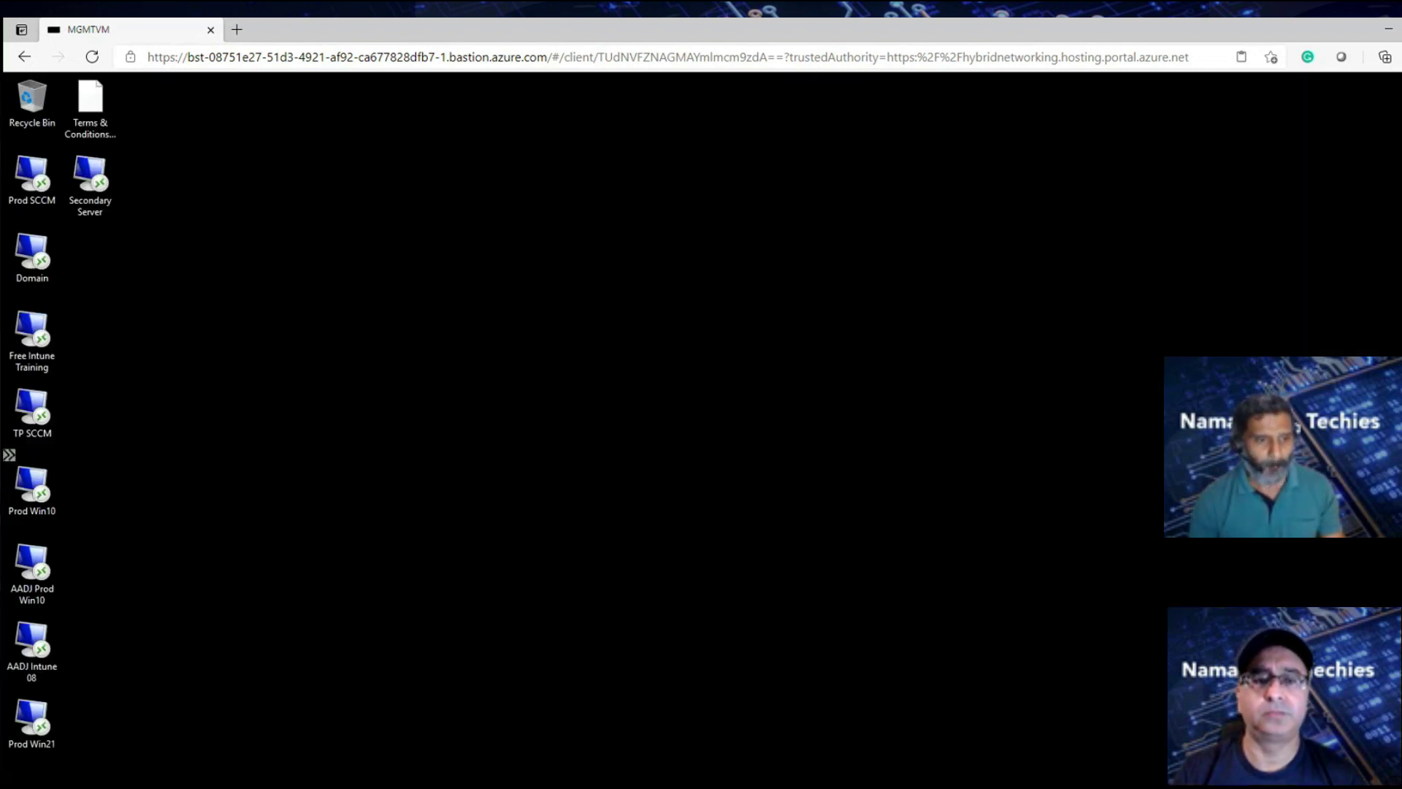
pyautogui.moveTo(242, 788)
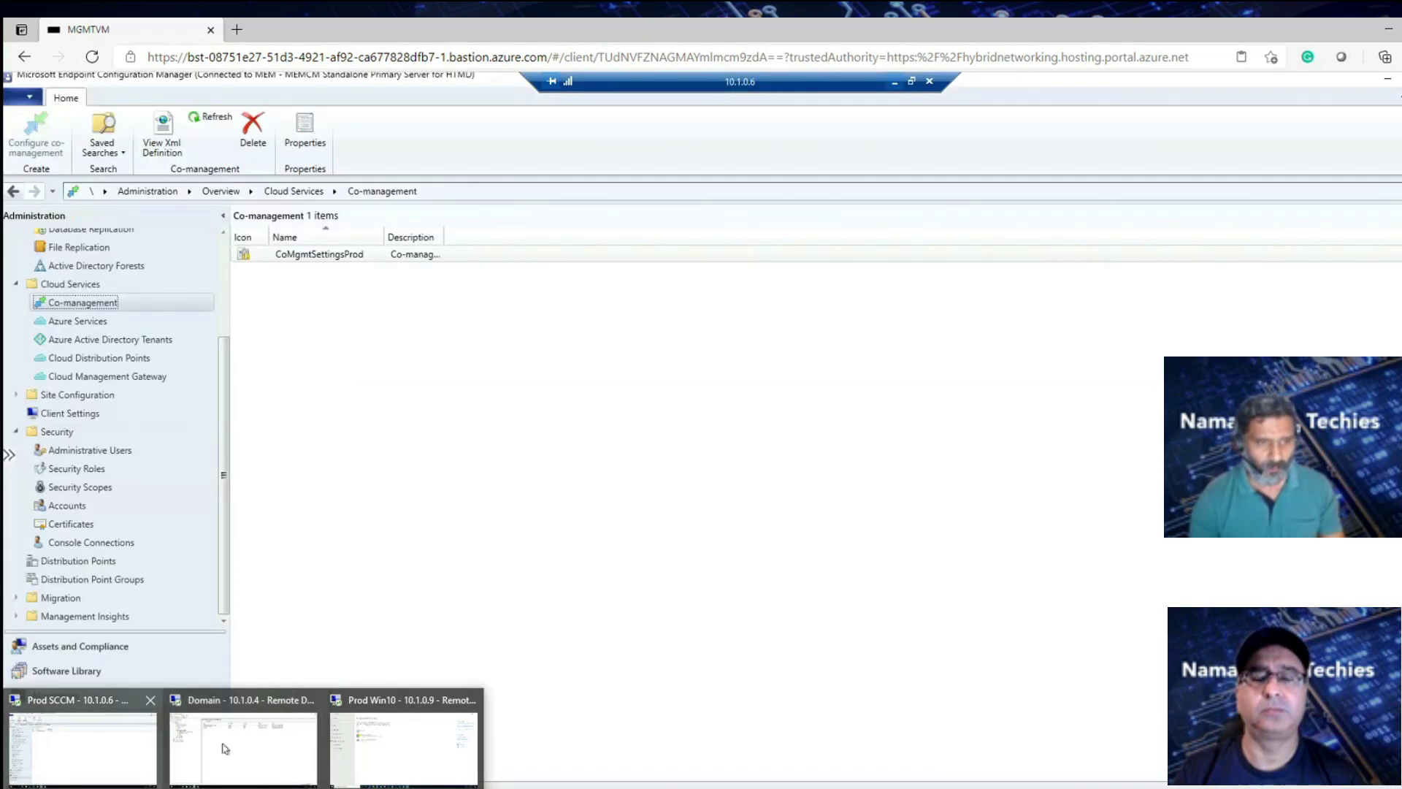
pyautogui.click(225, 749)
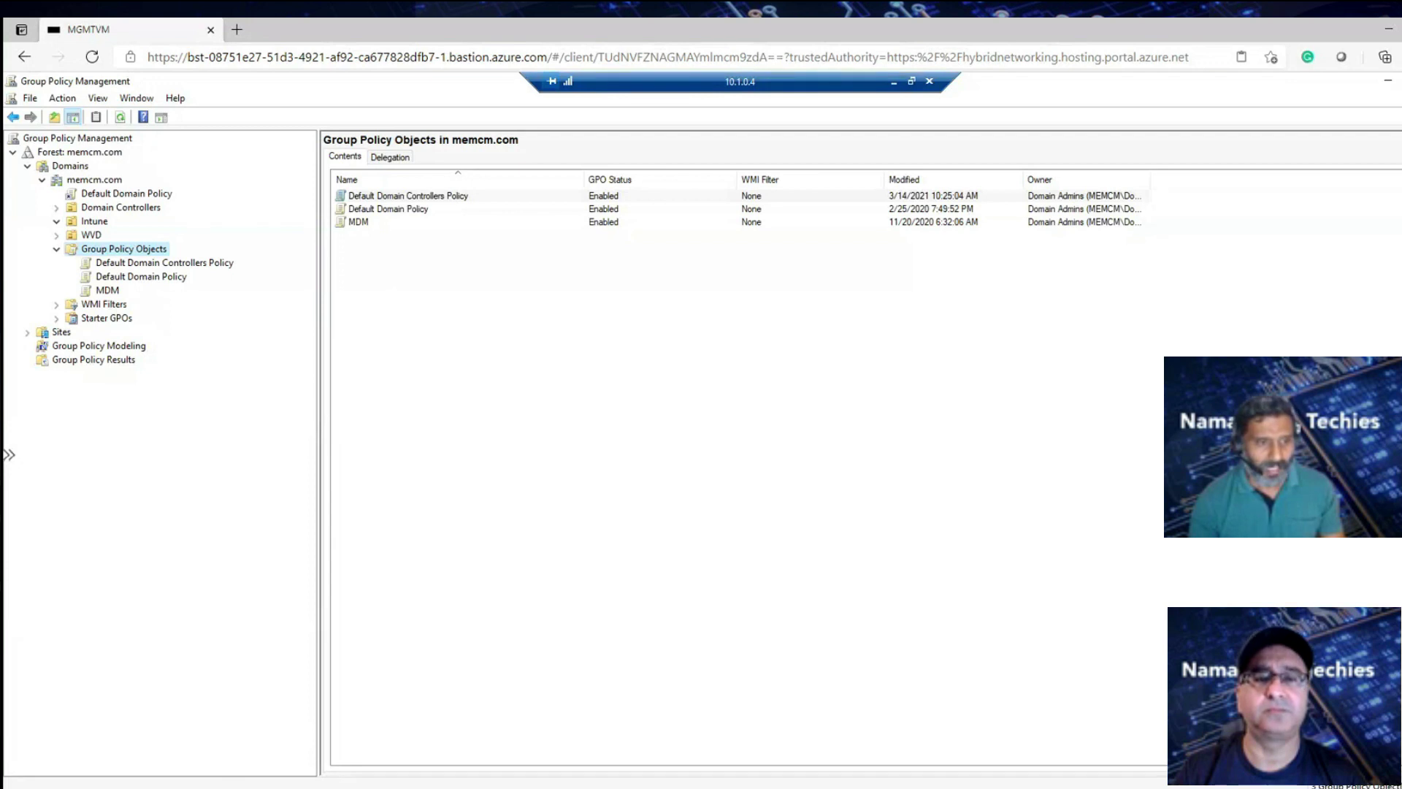
# Read the introduction on hybrid Azure AD joined devices in the Windows 10 Intune enrollment using Group Policy article
pyautogui.click(244, 787)
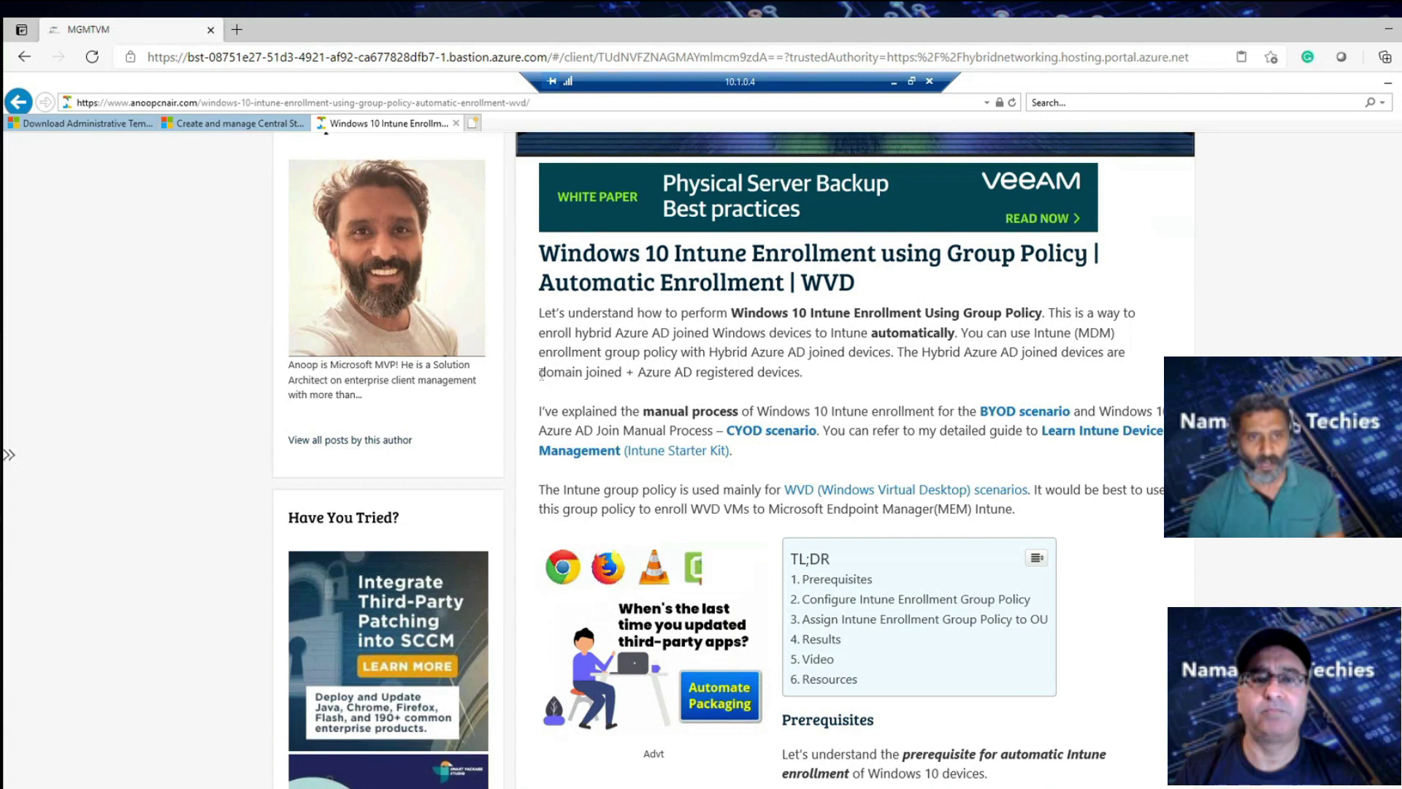
pyautogui.moveTo(539, 374); pyautogui.dragTo(757, 374)
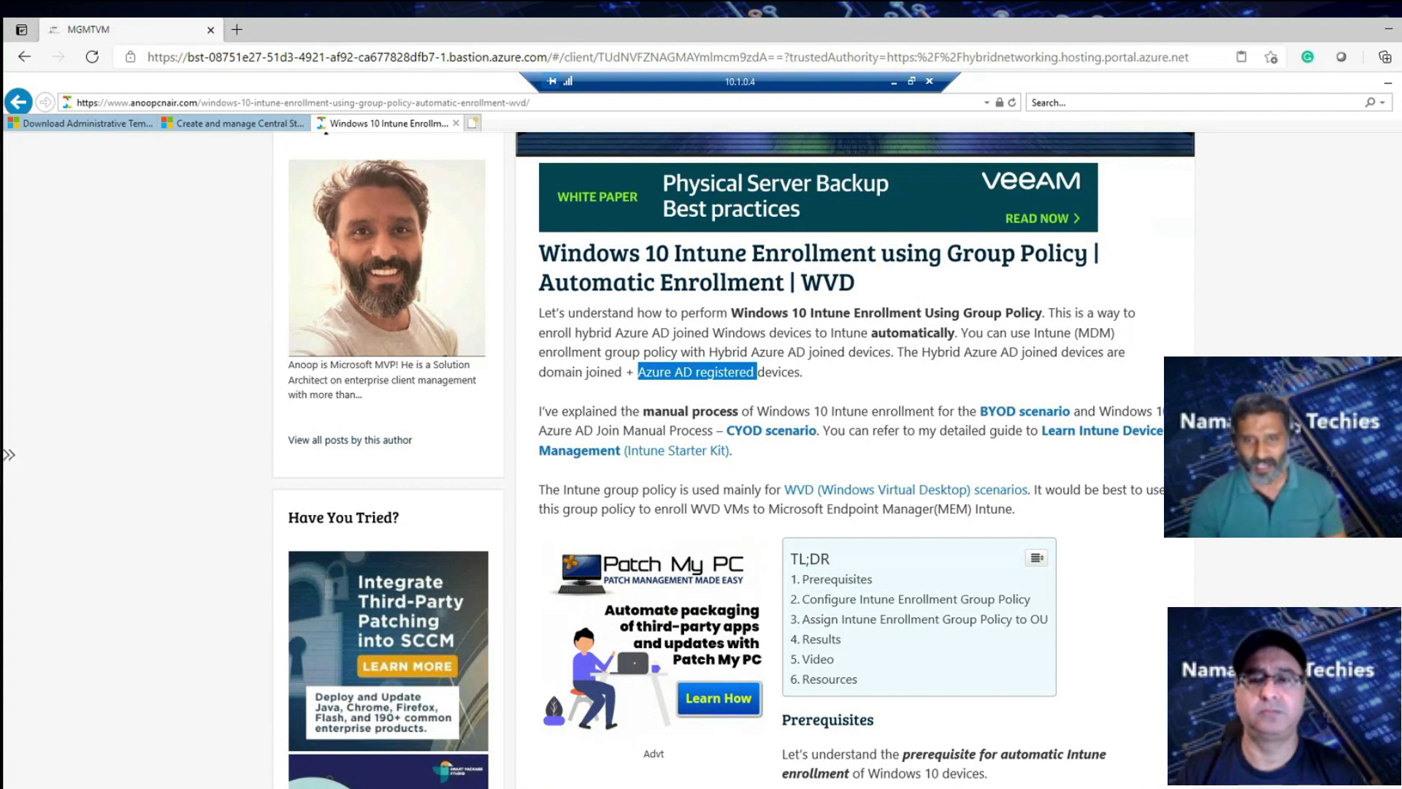
pyautogui.scroll(-3, 734, 460)
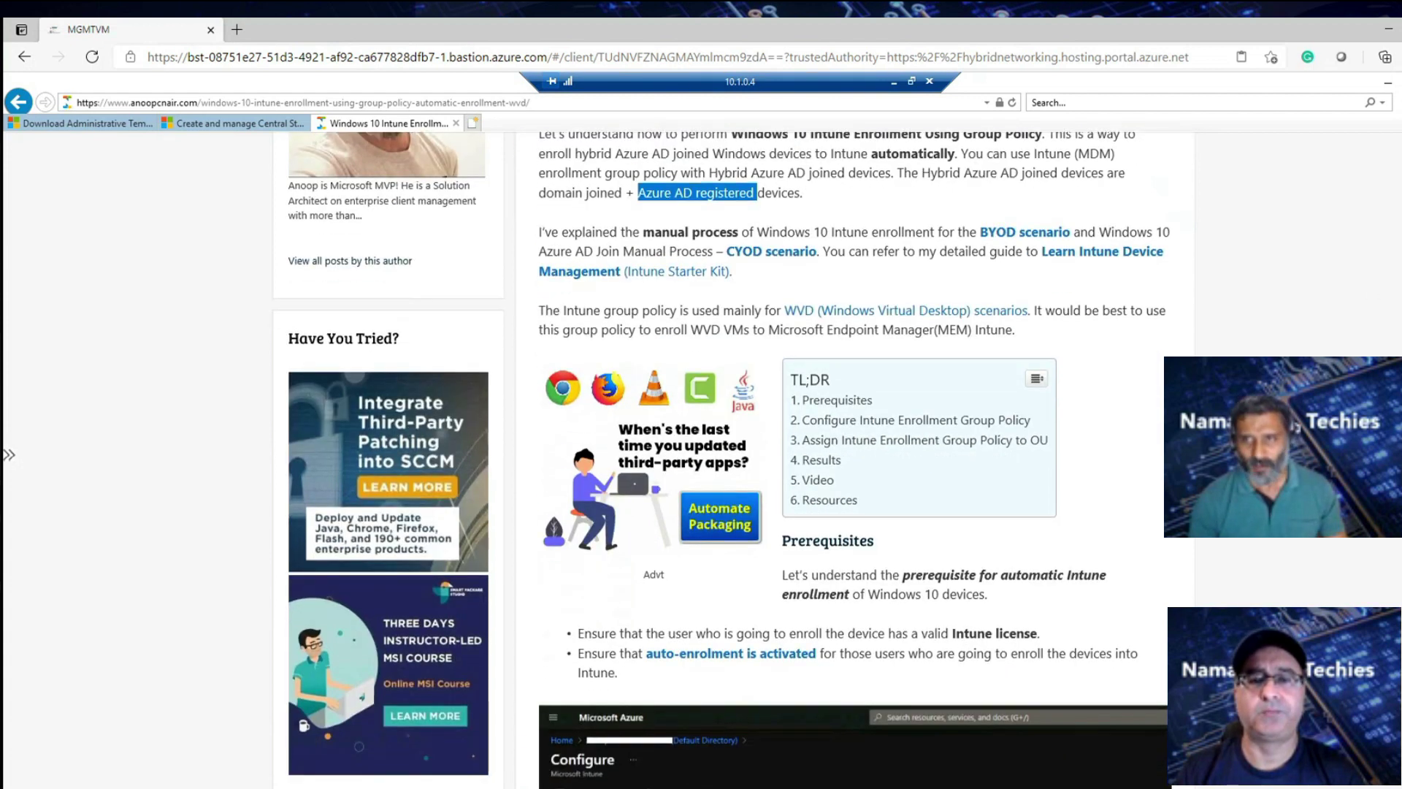
pyautogui.click(1388, 82)
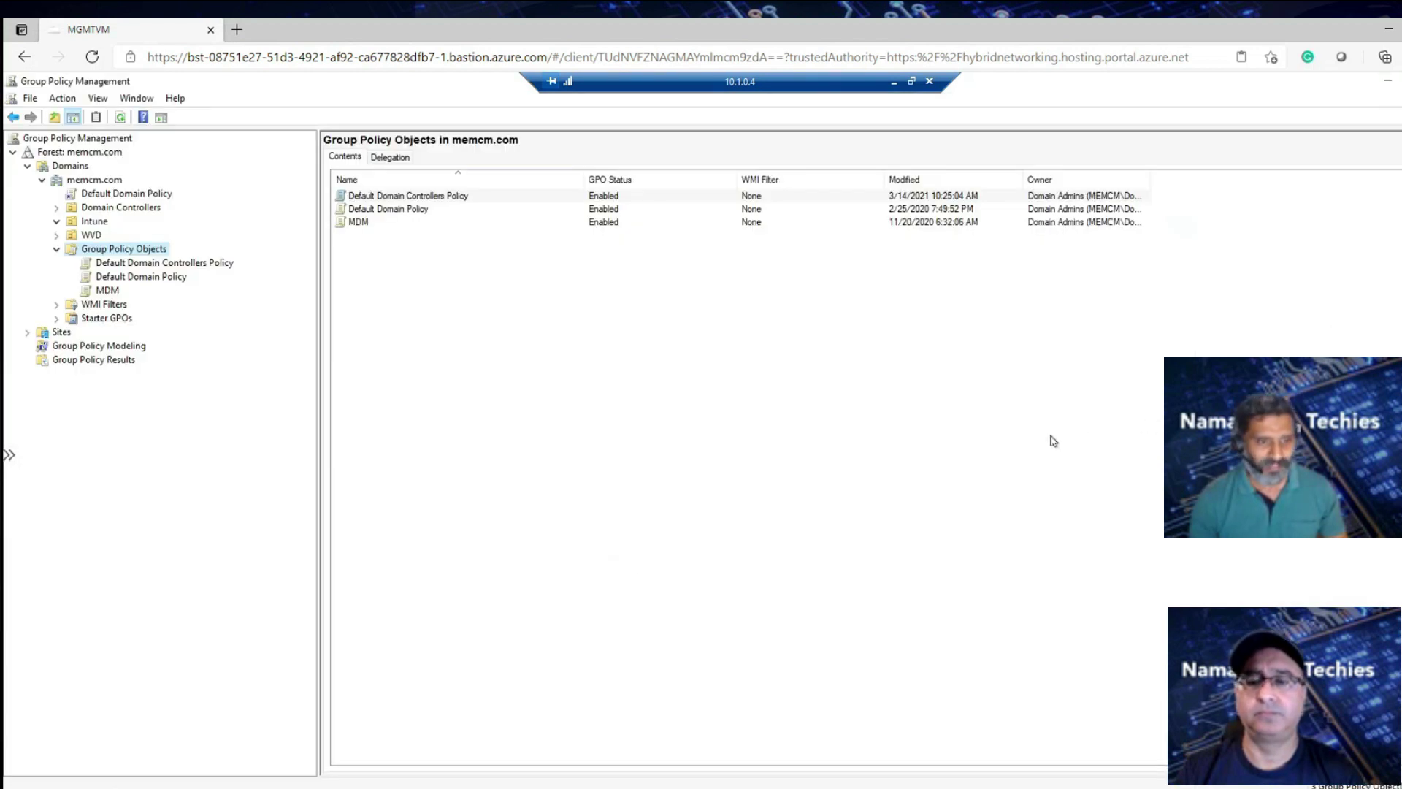
# View the Microsoft download page of the Administrative Templates (.admx) for Windows 10 October 2020 Update (20H2)
pyautogui.click(95, 785)
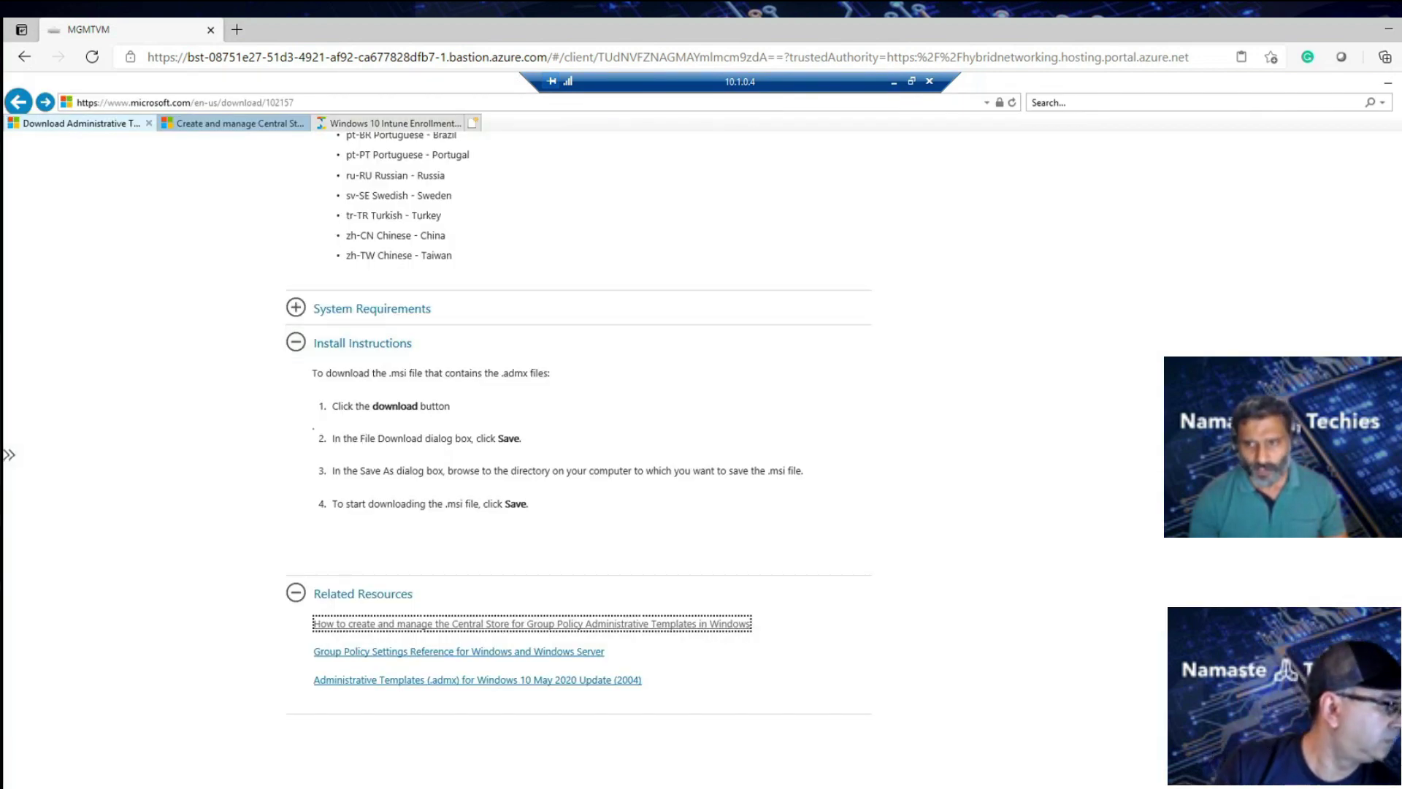
pyautogui.scroll(12, 577, 438)
pyautogui.scroll(6, 701, 460)
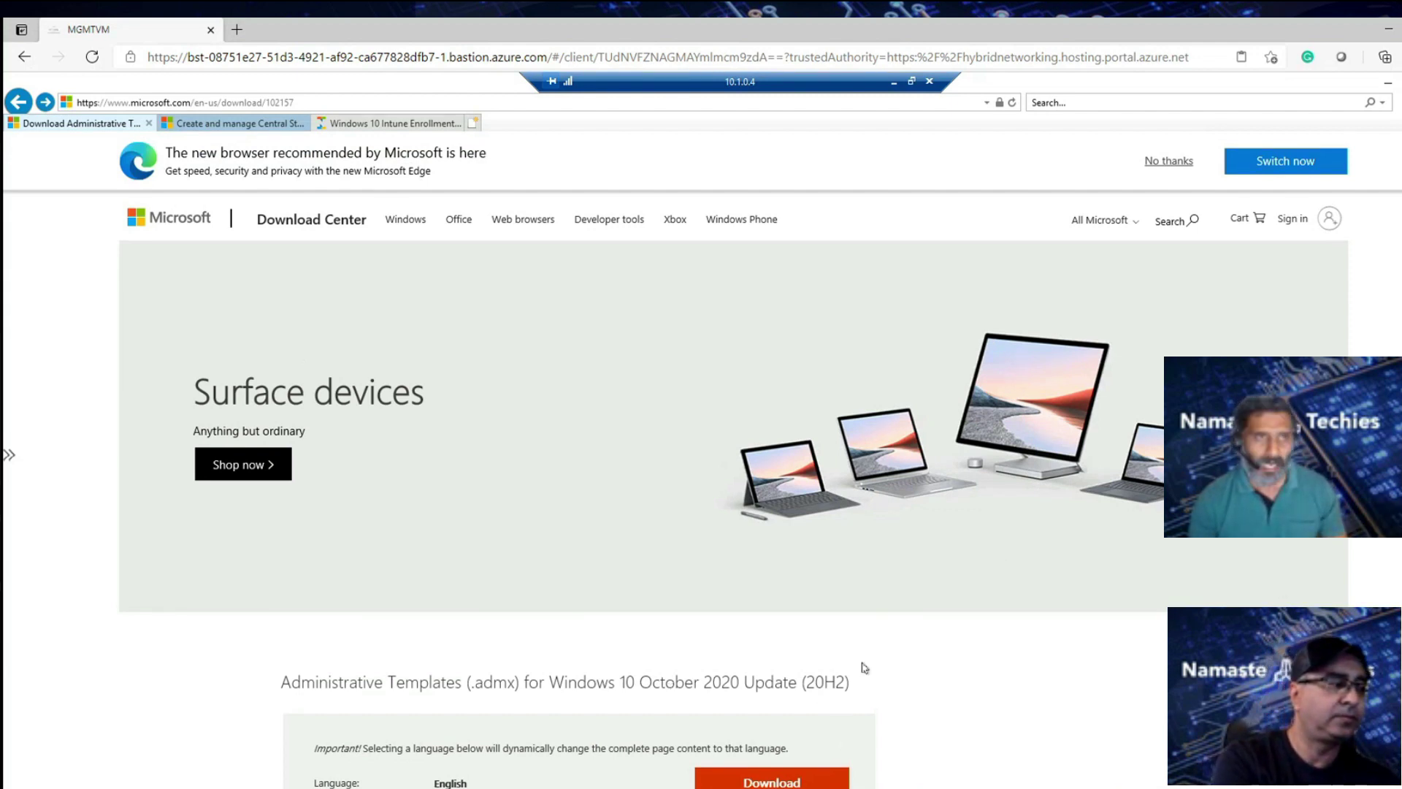
# Read the Central Store and PolicyDefinitions instructions in the Create and manage Central Store article, and return to Group Policy Management
pyautogui.click(253, 128)
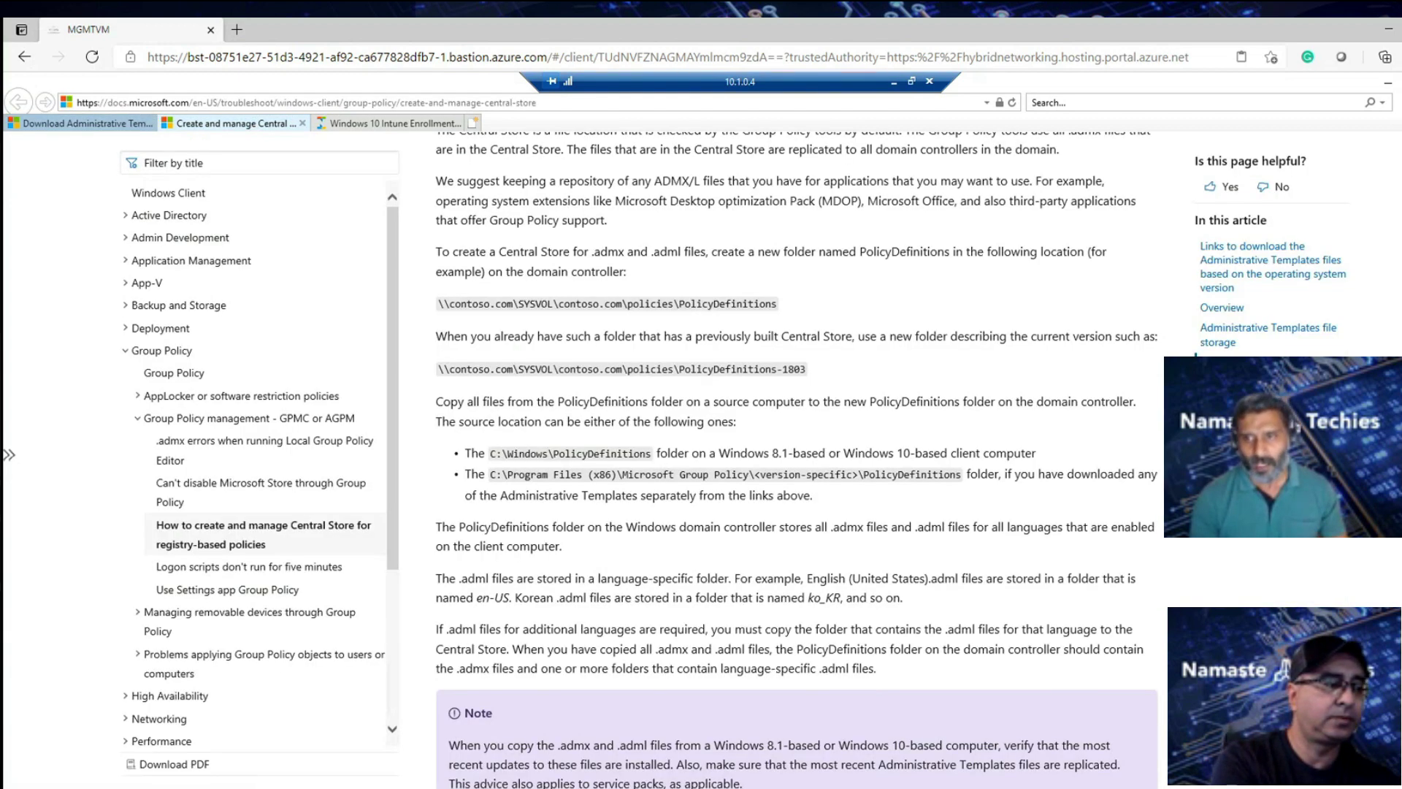
pyautogui.scroll(3, 798, 460)
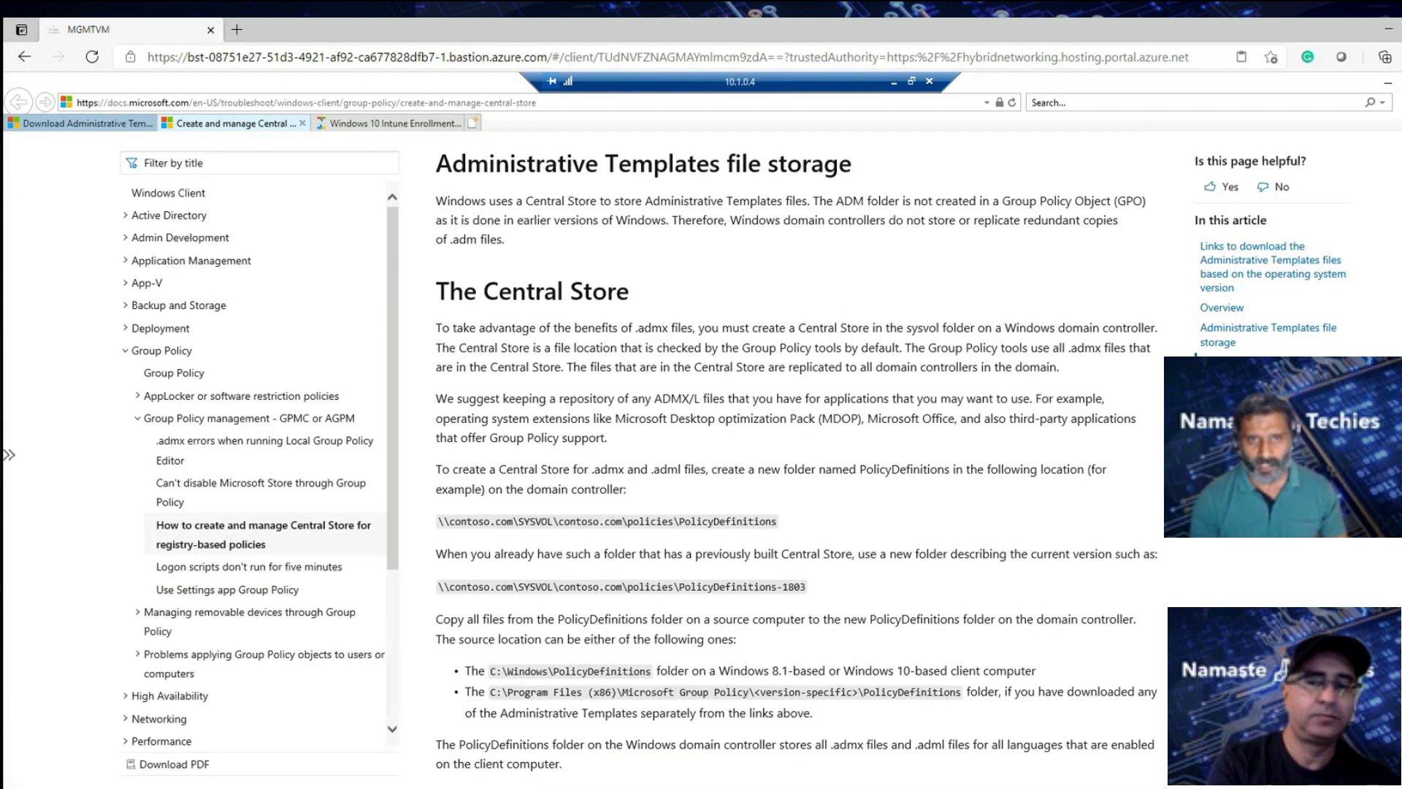
pyautogui.scroll(-1, 798, 461)
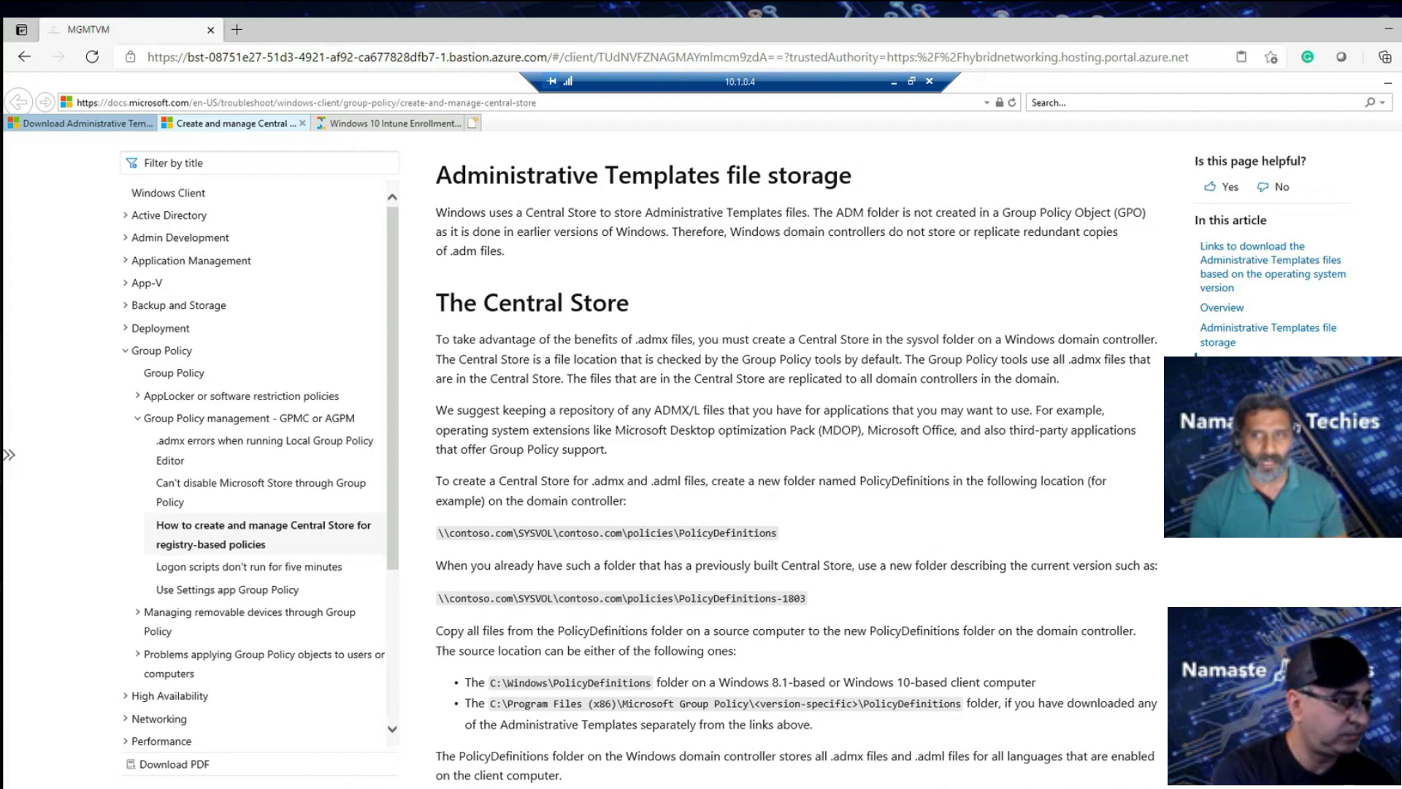
pyautogui.scroll(-1, 796, 460)
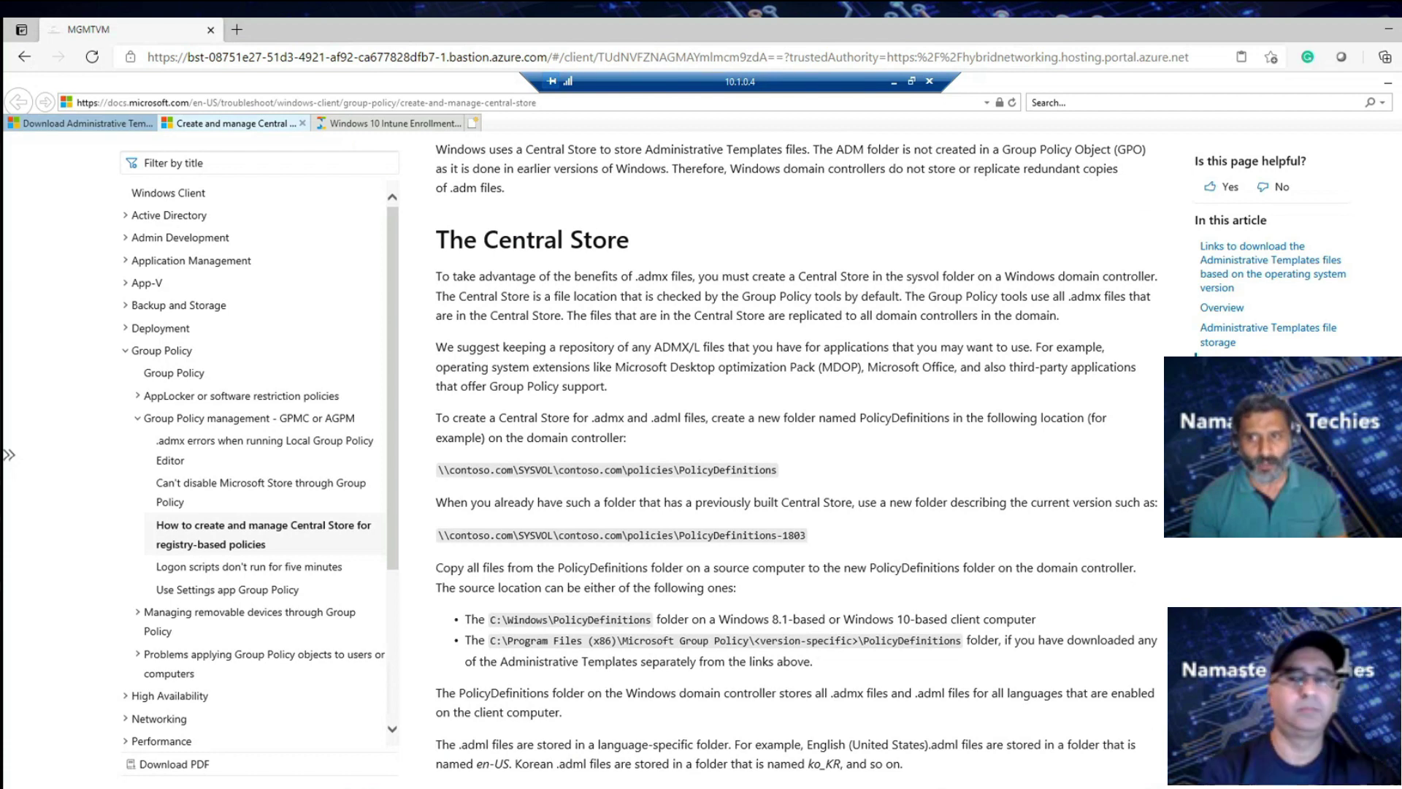
pyautogui.scroll(-1, 1158, 422)
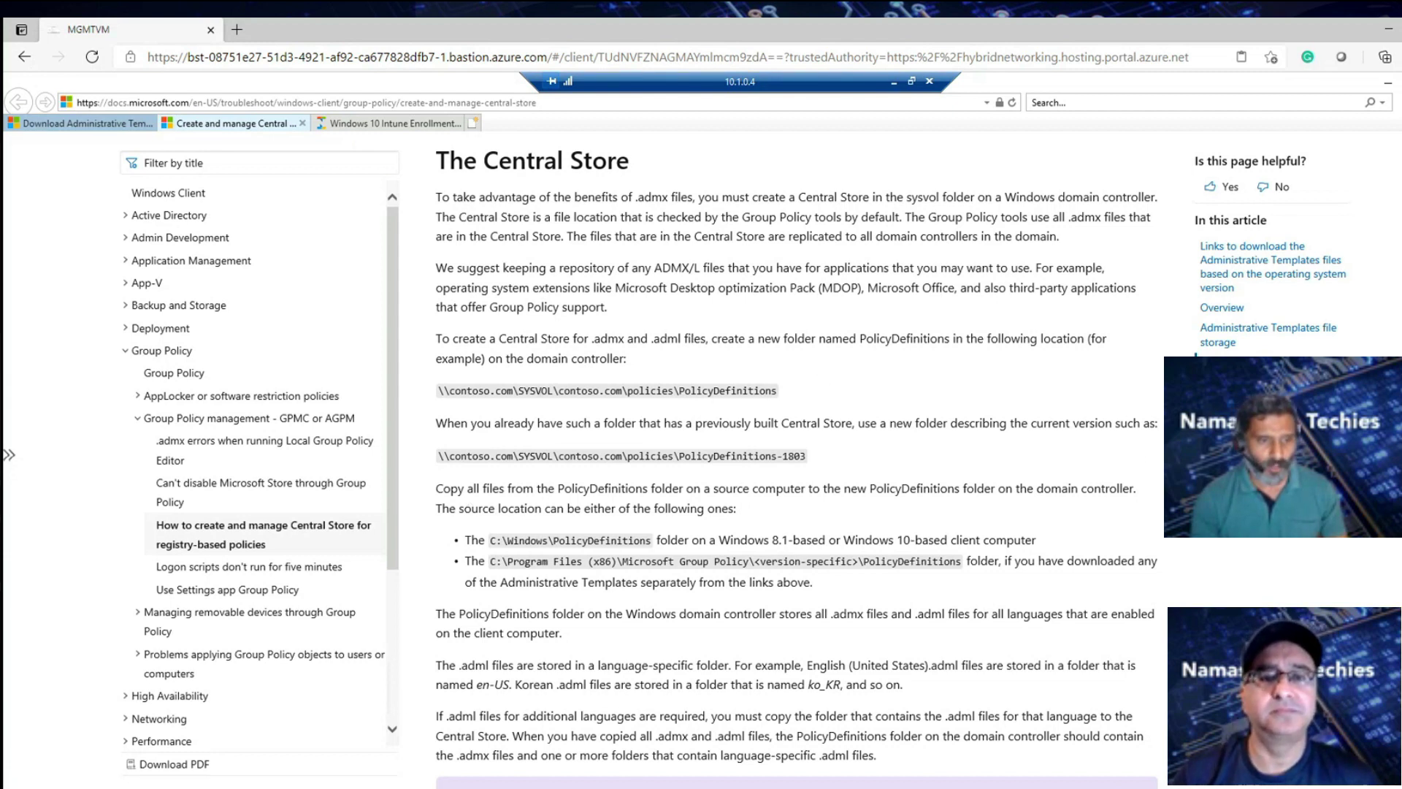
pyautogui.moveTo(247, 788)
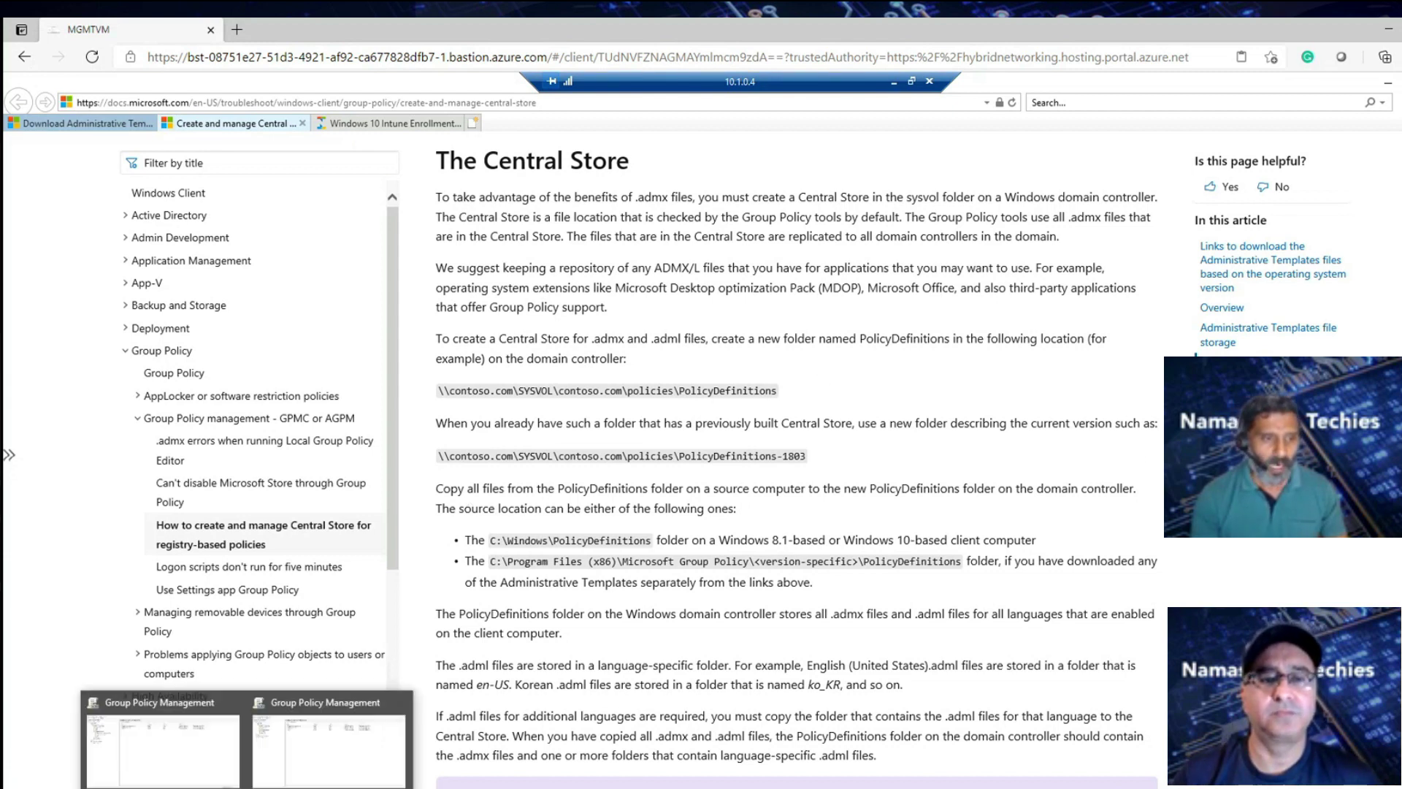
pyautogui.click(185, 764)
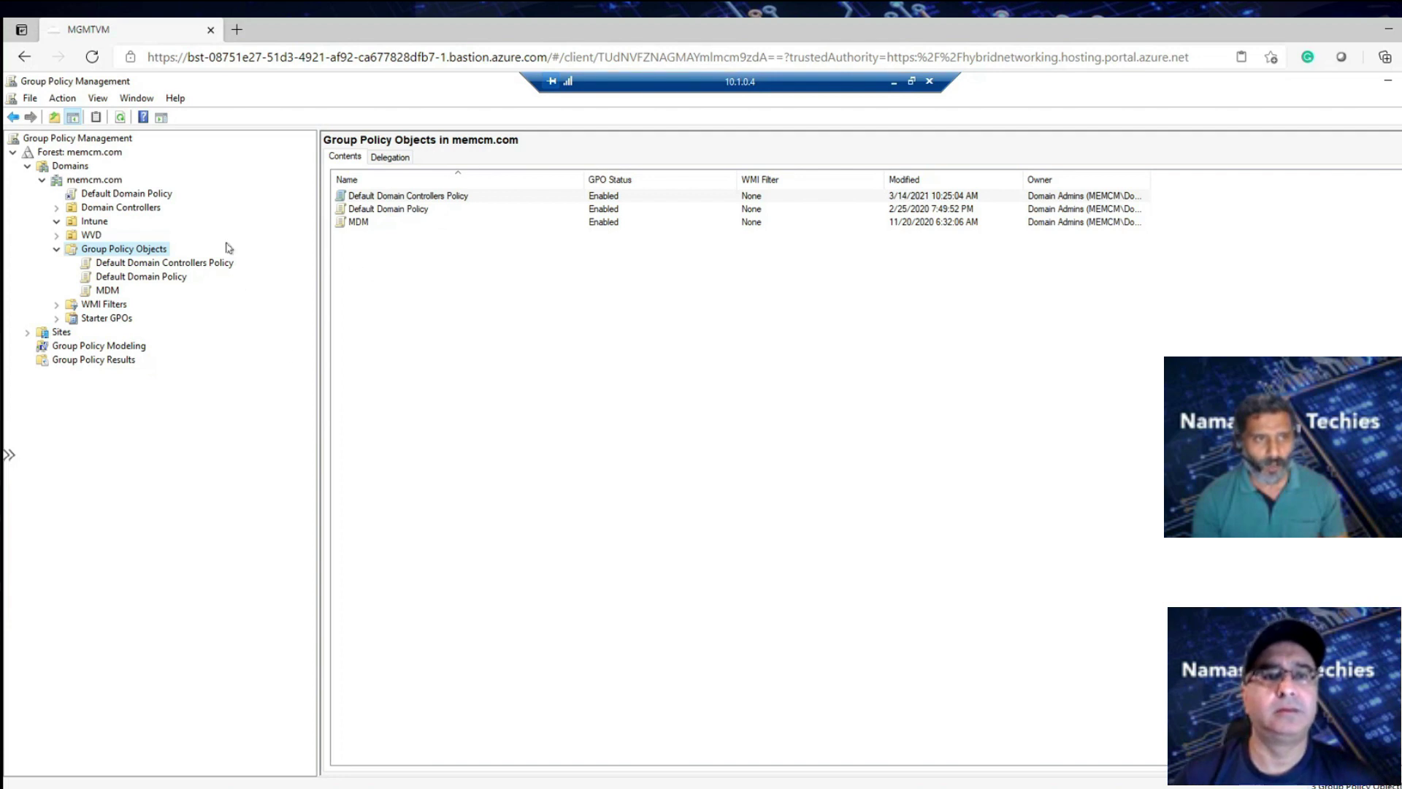
# Locate Group Policy Management among the server's Windows Administrative Tools and return to the console that is already open
pyautogui.rightClick(144, 253)
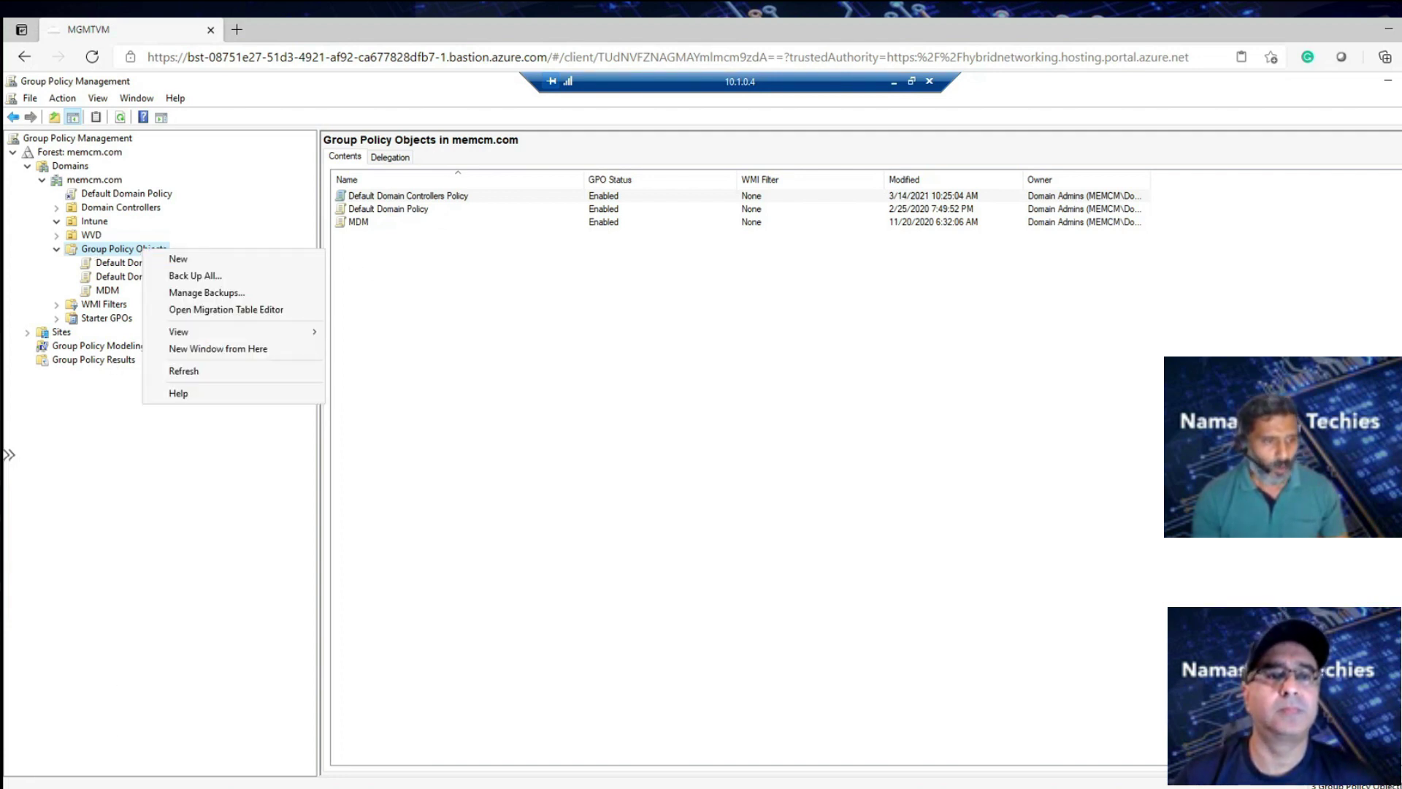
pyautogui.press('super')
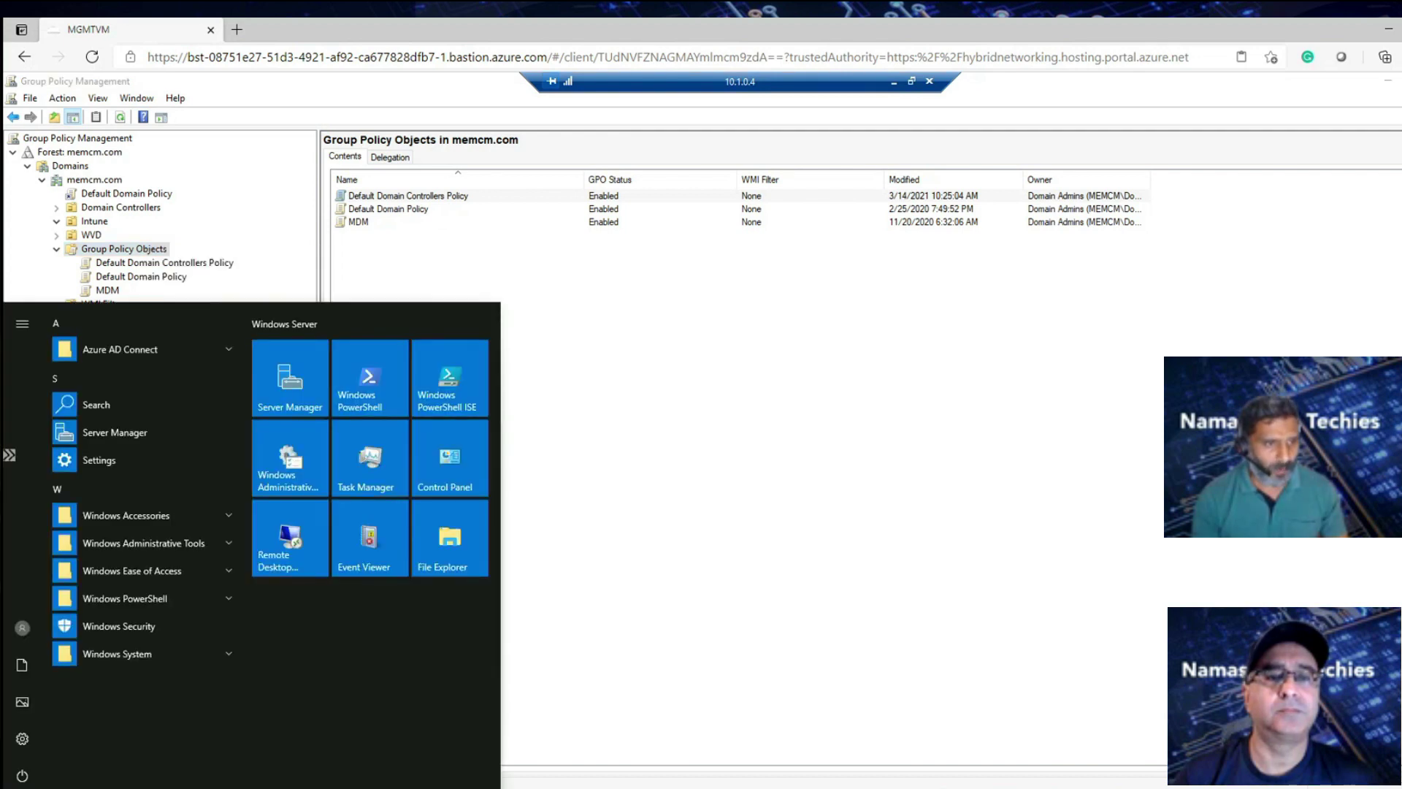
pyautogui.click(227, 544)
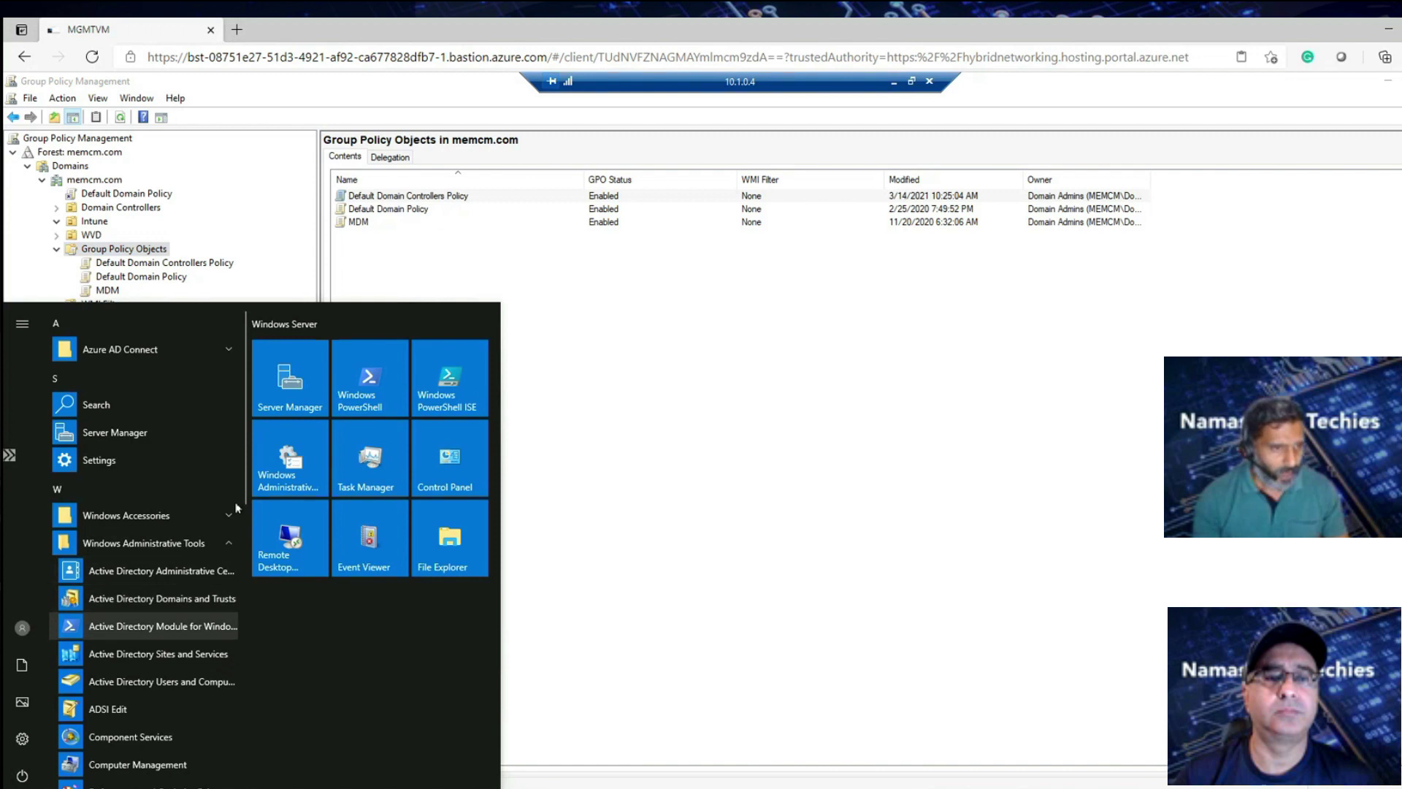
pyautogui.scroll(-3, 246, 519)
pyautogui.scroll(-5, 247, 520)
pyautogui.scroll(-2, 247, 556)
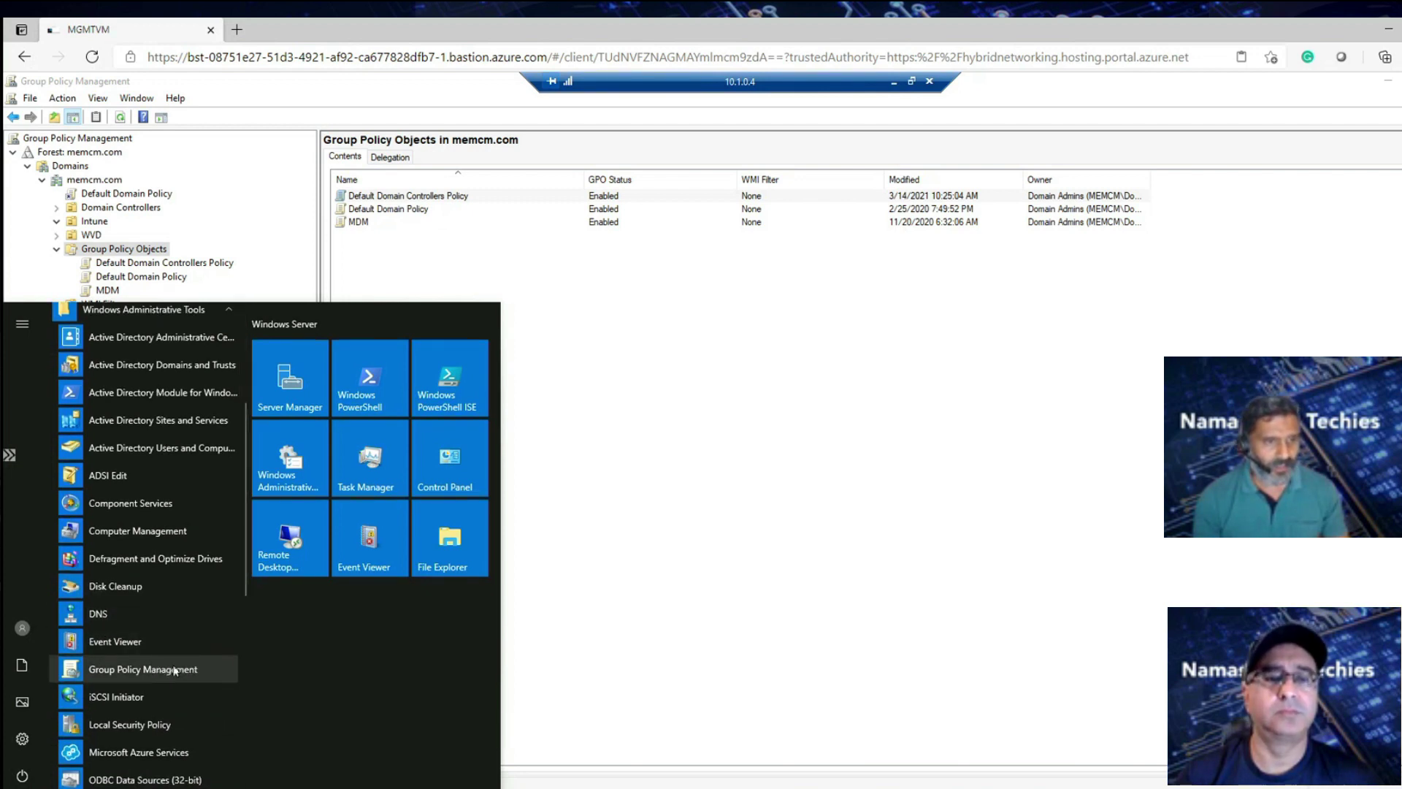
pyautogui.click(618, 543)
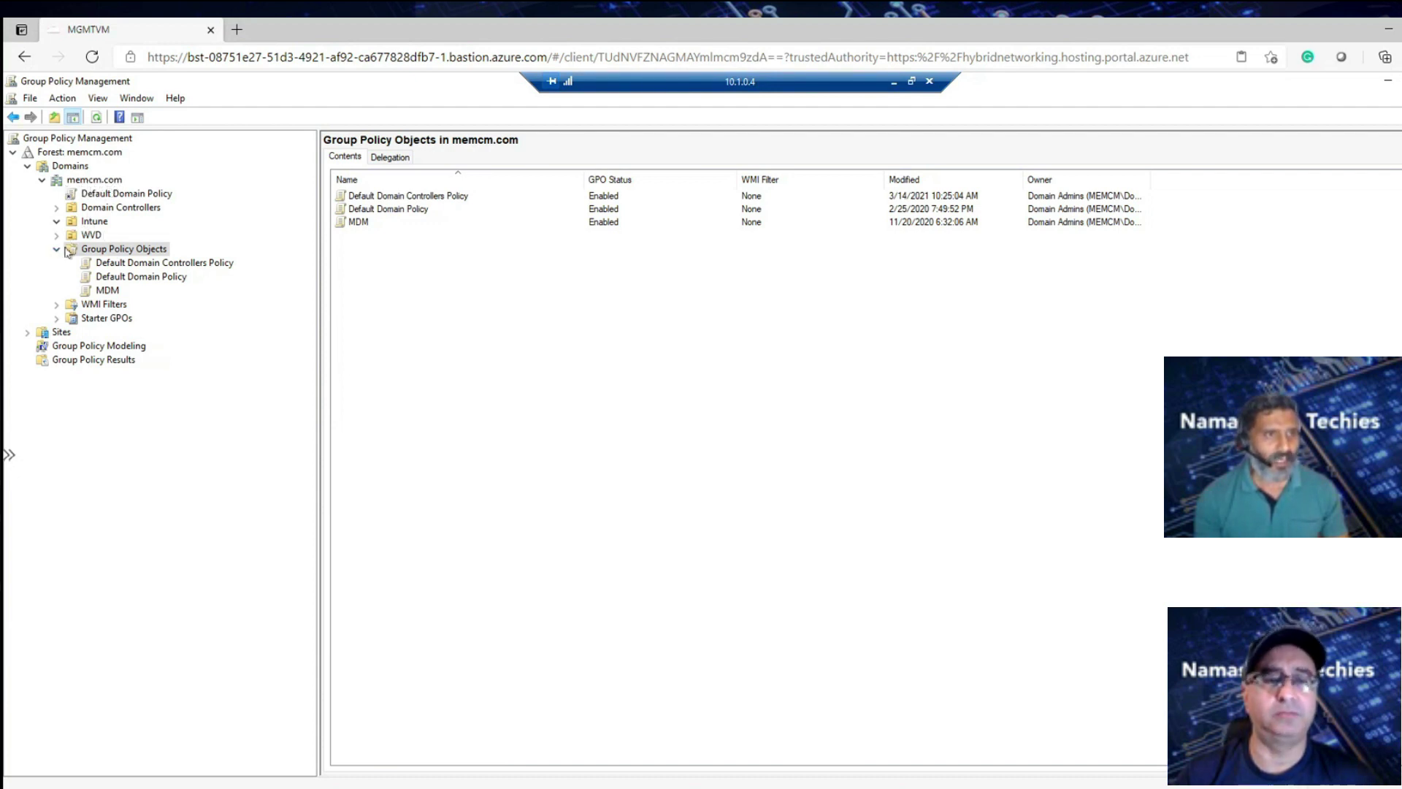
# Create a new Group Policy Object named "Intune GPO" in memcm.com, without a source starter GPO
pyautogui.rightClick(147, 253)
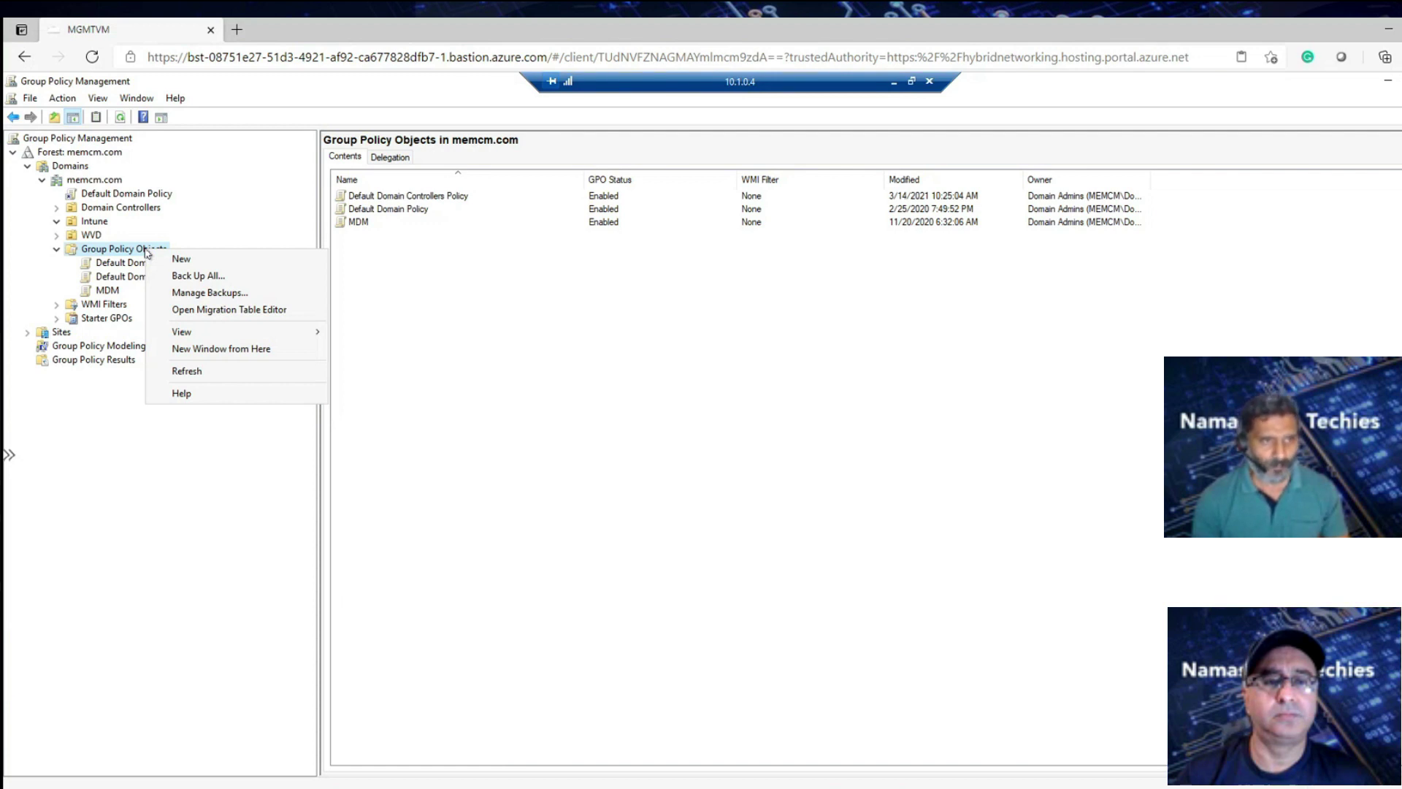
pyautogui.click(182, 259)
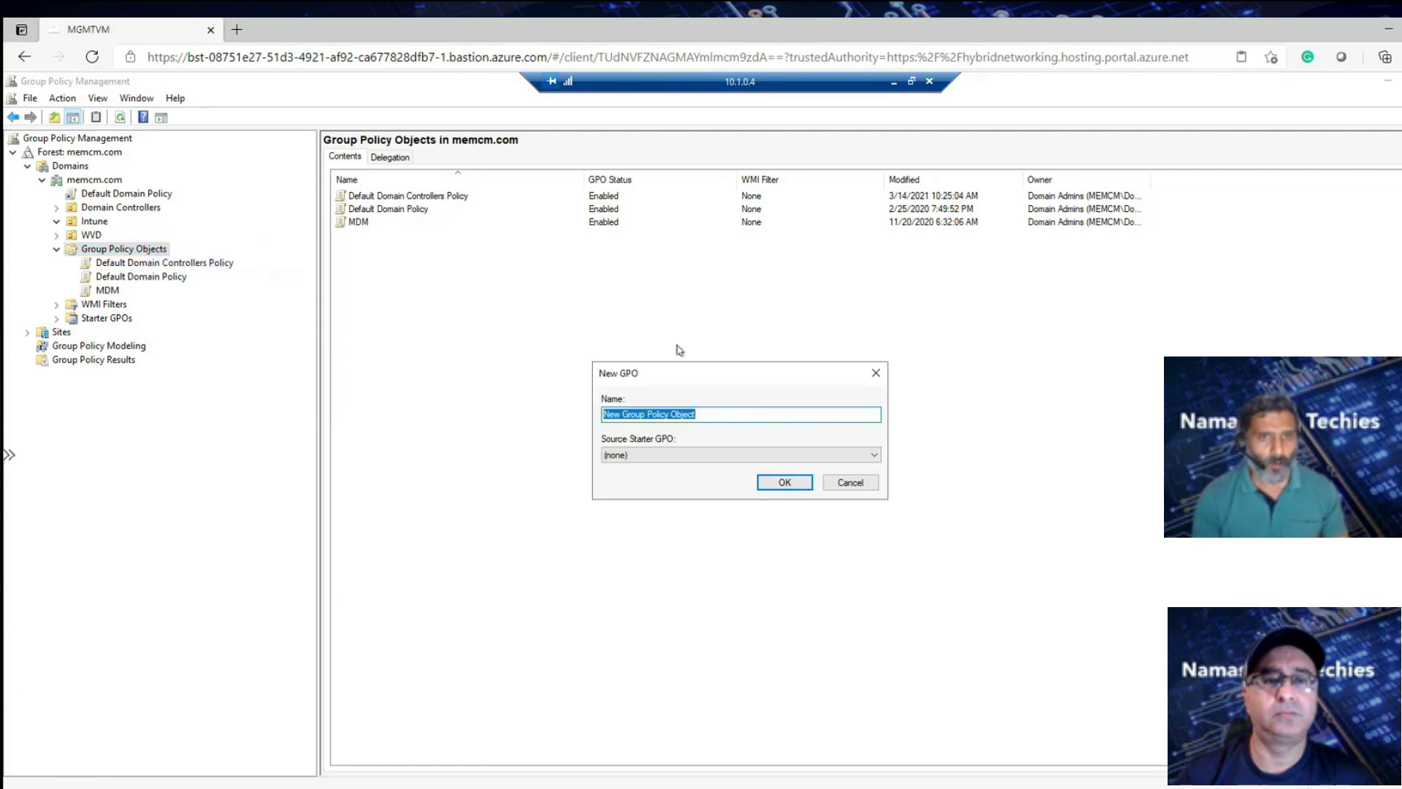
pyautogui.moveTo(712, 369); pyautogui.dragTo(690, 319)
pyautogui.press('BackSpace')
pyautogui.write('Intune')
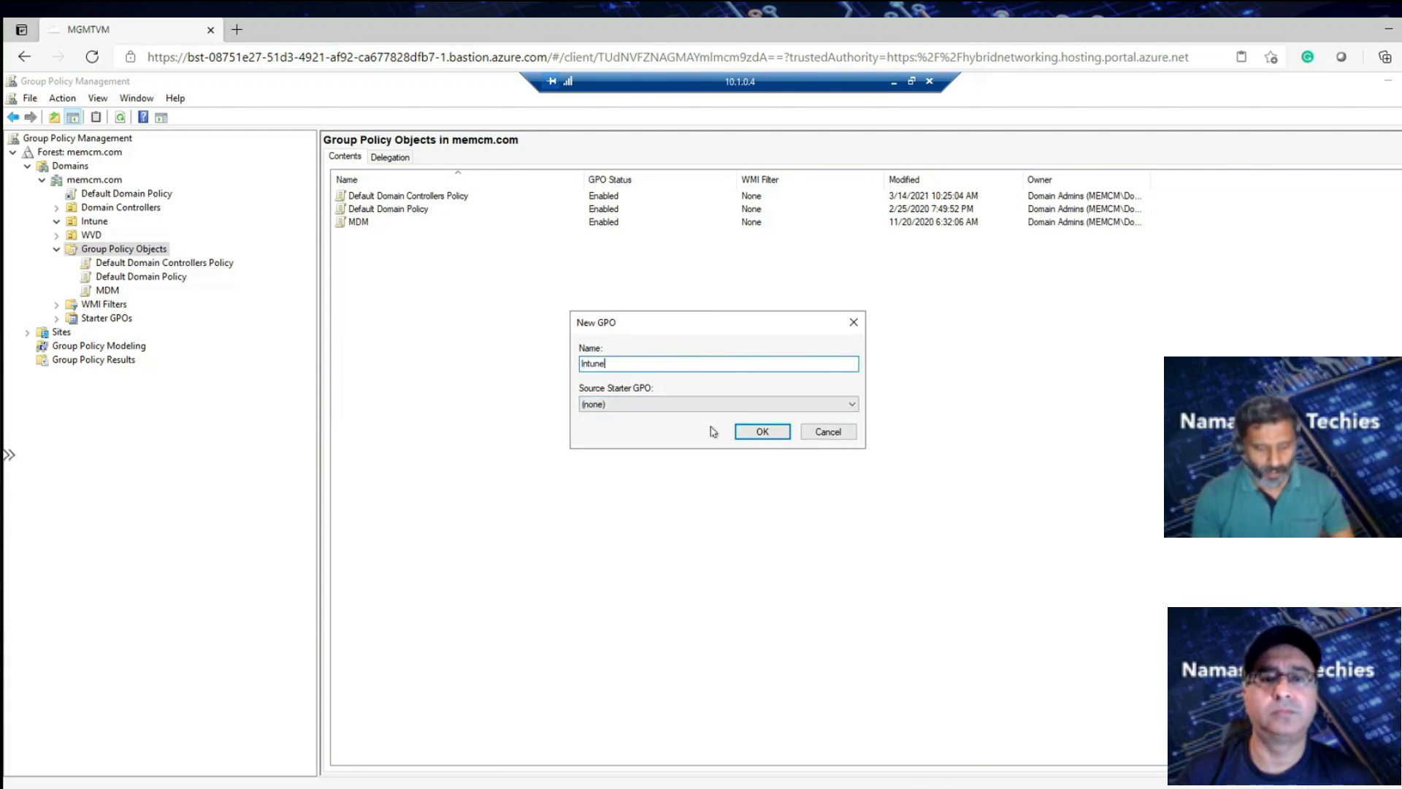
pyautogui.write(' GPO')
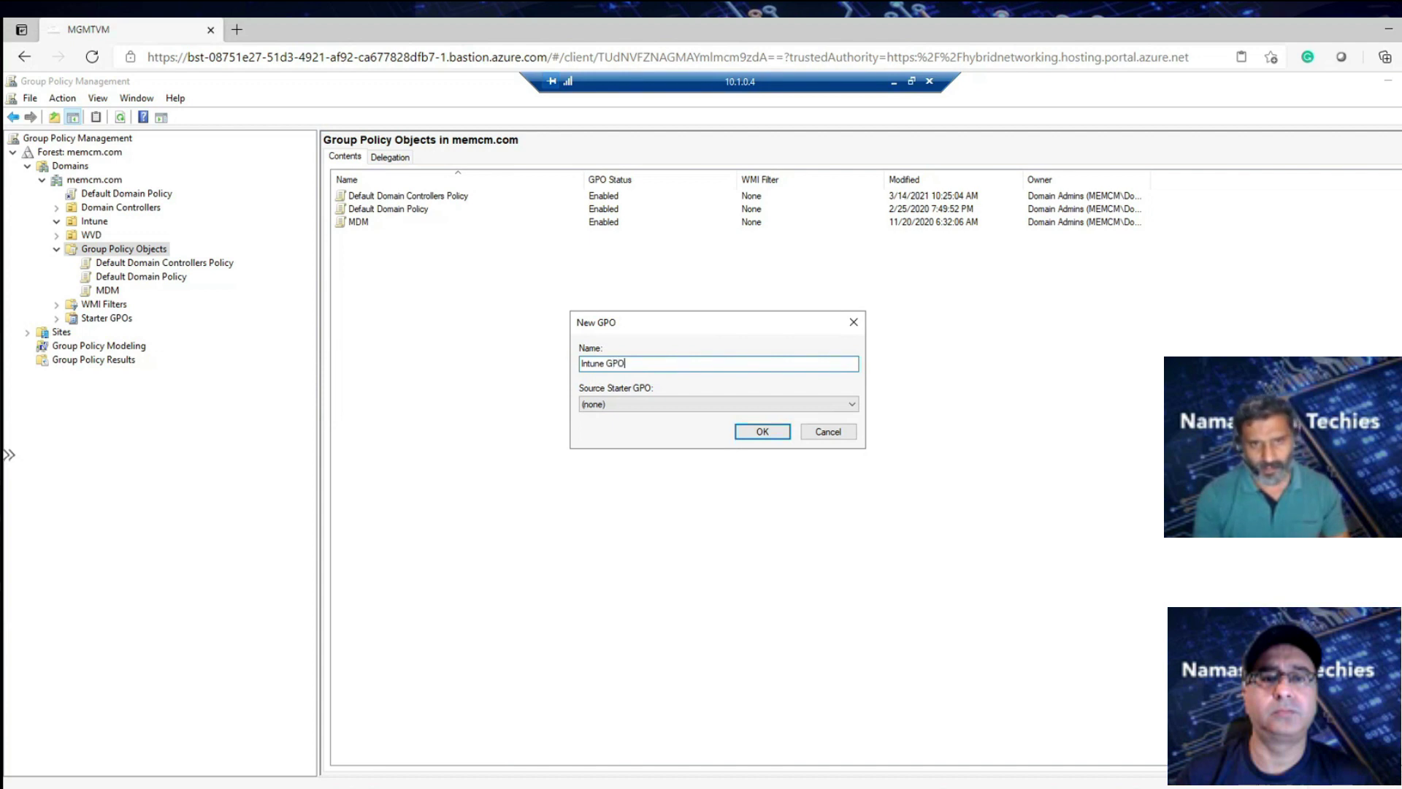
pyautogui.click(775, 434)
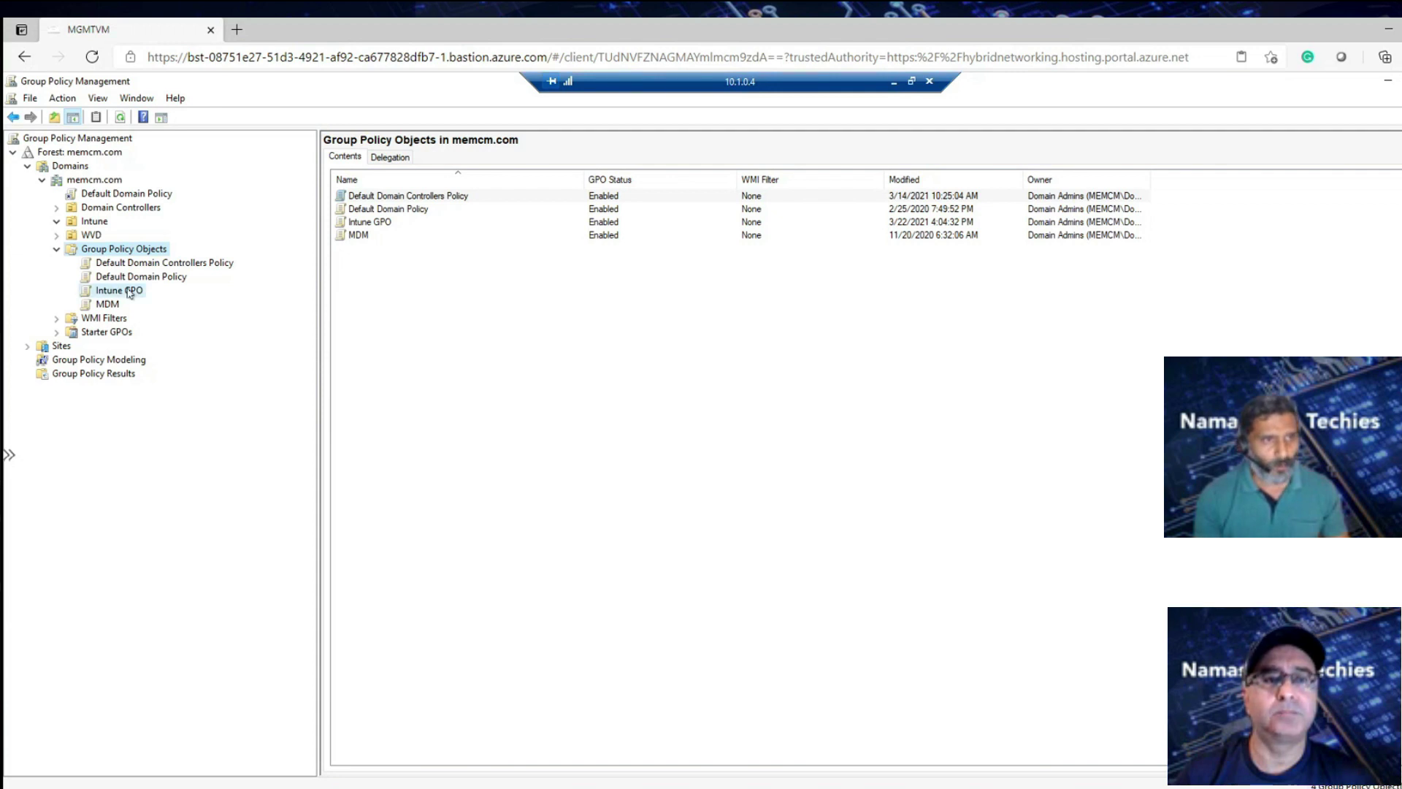
# Open the Intune GPO for editing and maximize the Group Policy Management Editor
pyautogui.click(129, 292)
pyautogui.rightClick(125, 292)
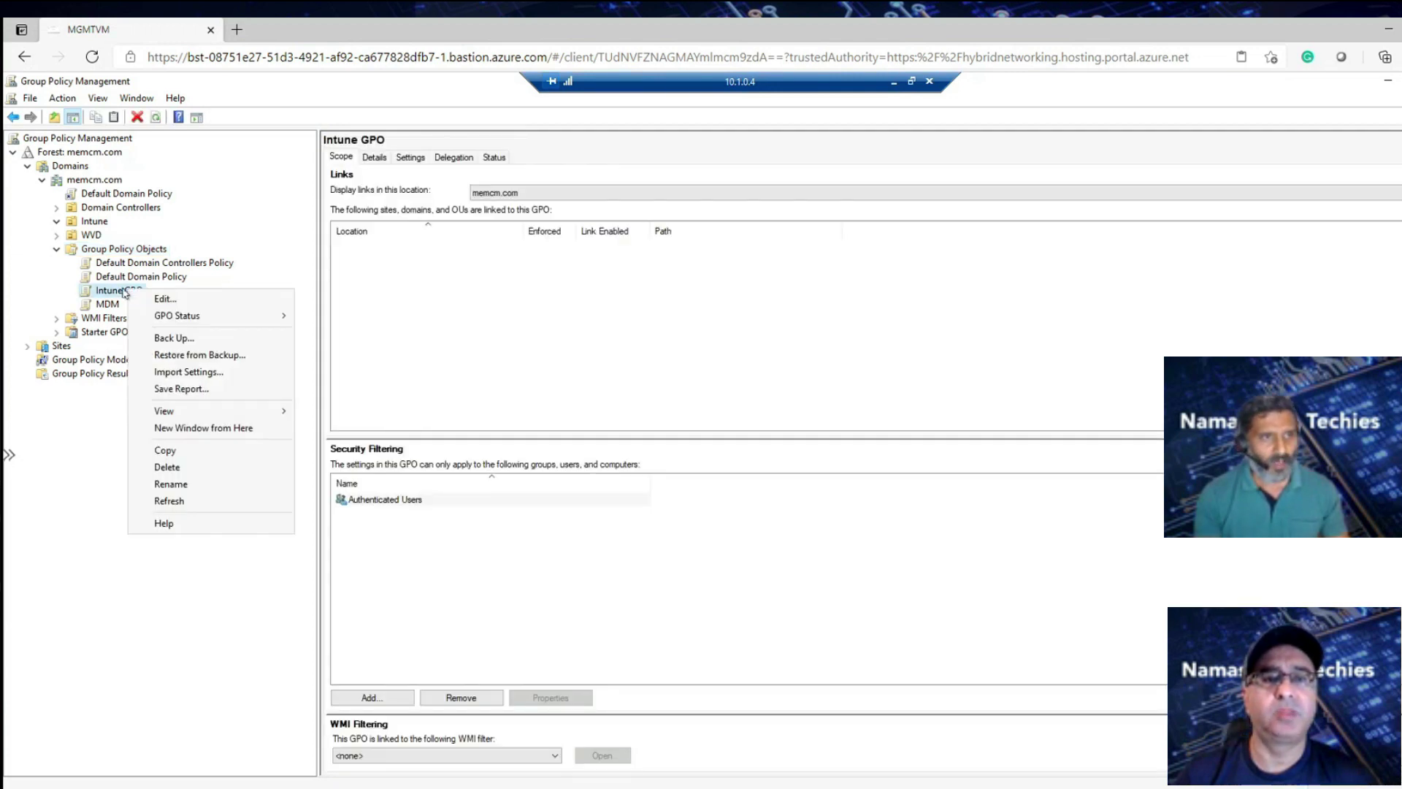
pyautogui.click(165, 299)
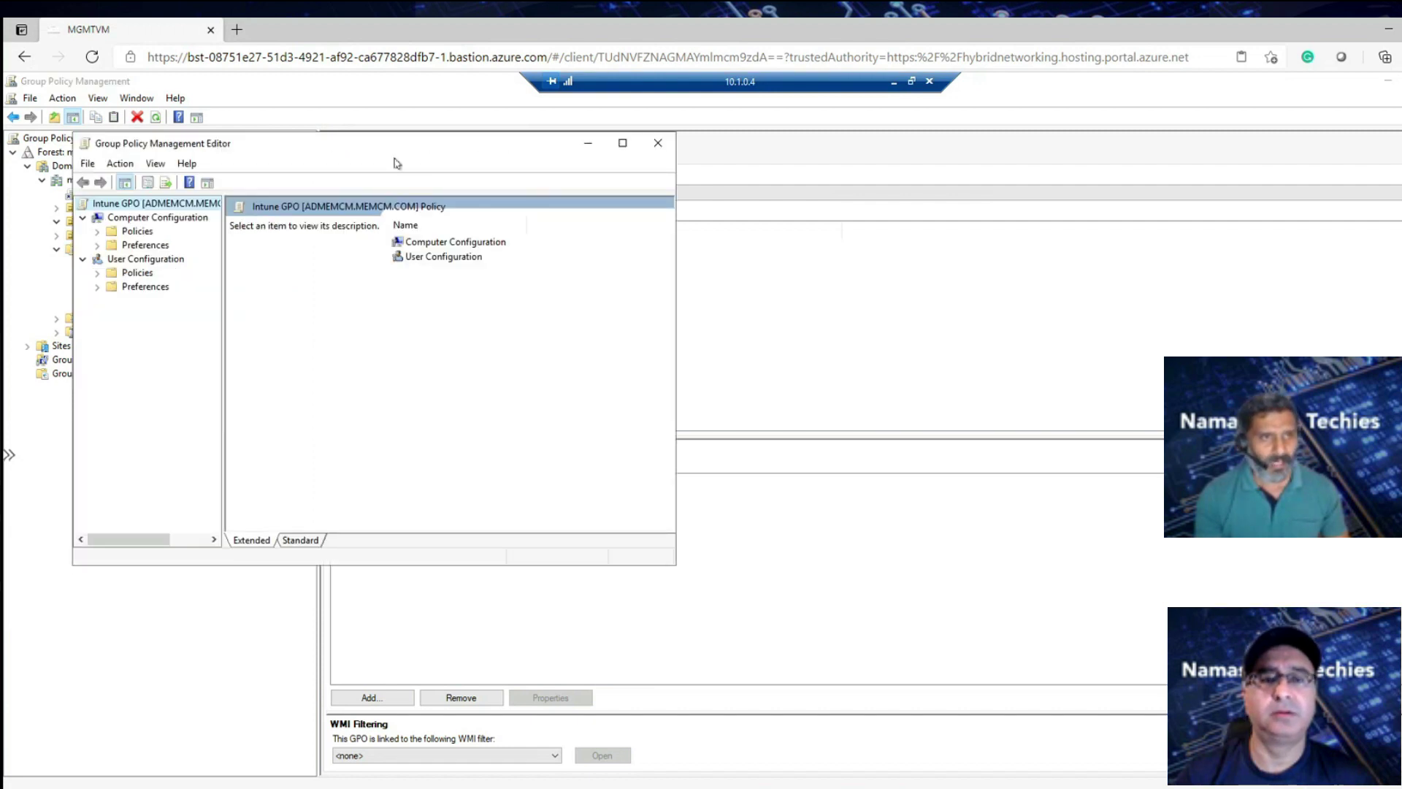
pyautogui.doubleClick(390, 147)
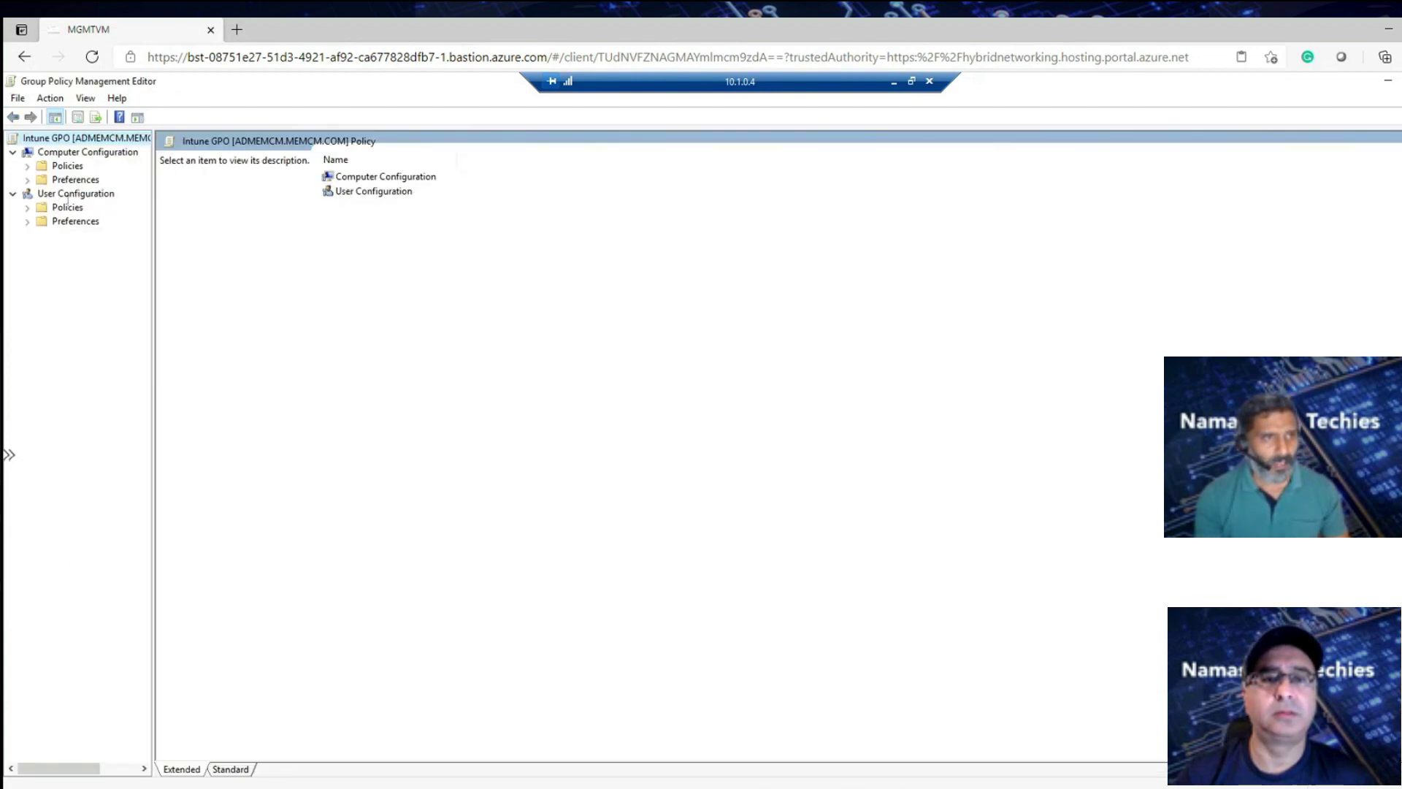
# Go to the MDM policies in Computer Configuration > Policies > Administrative Templates > Windows Components
pyautogui.click(29, 167)
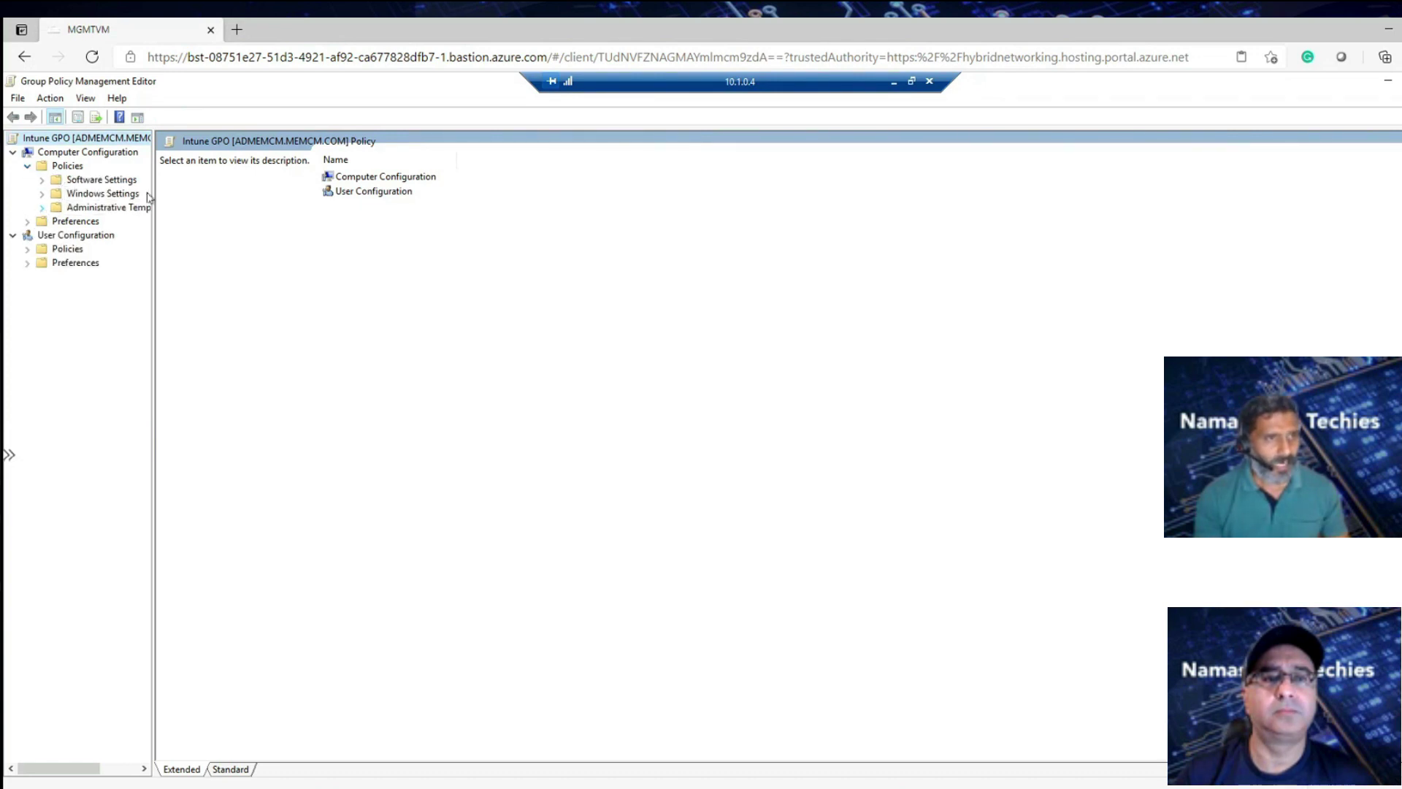
pyautogui.moveTo(150, 190); pyautogui.dragTo(281, 190)
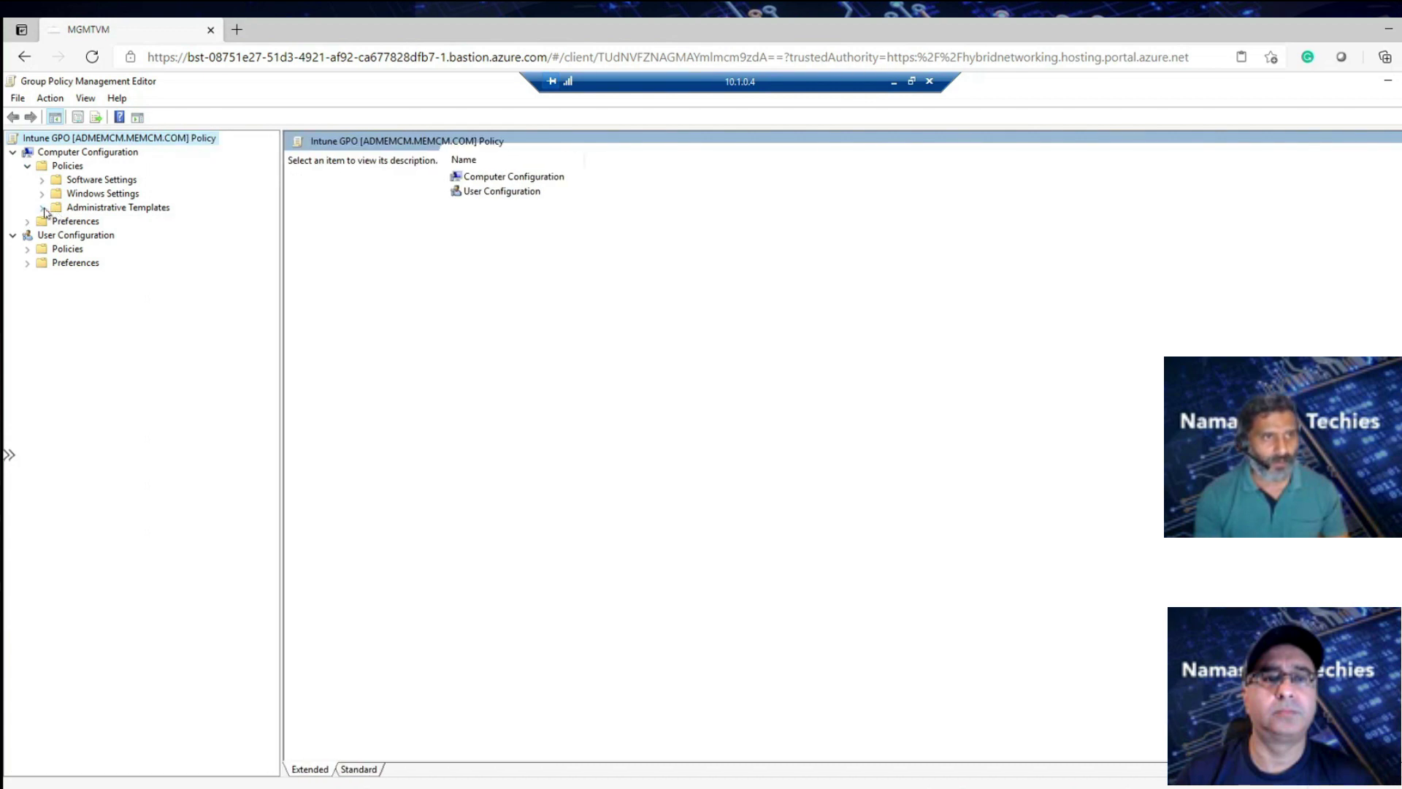
pyautogui.click(42, 208)
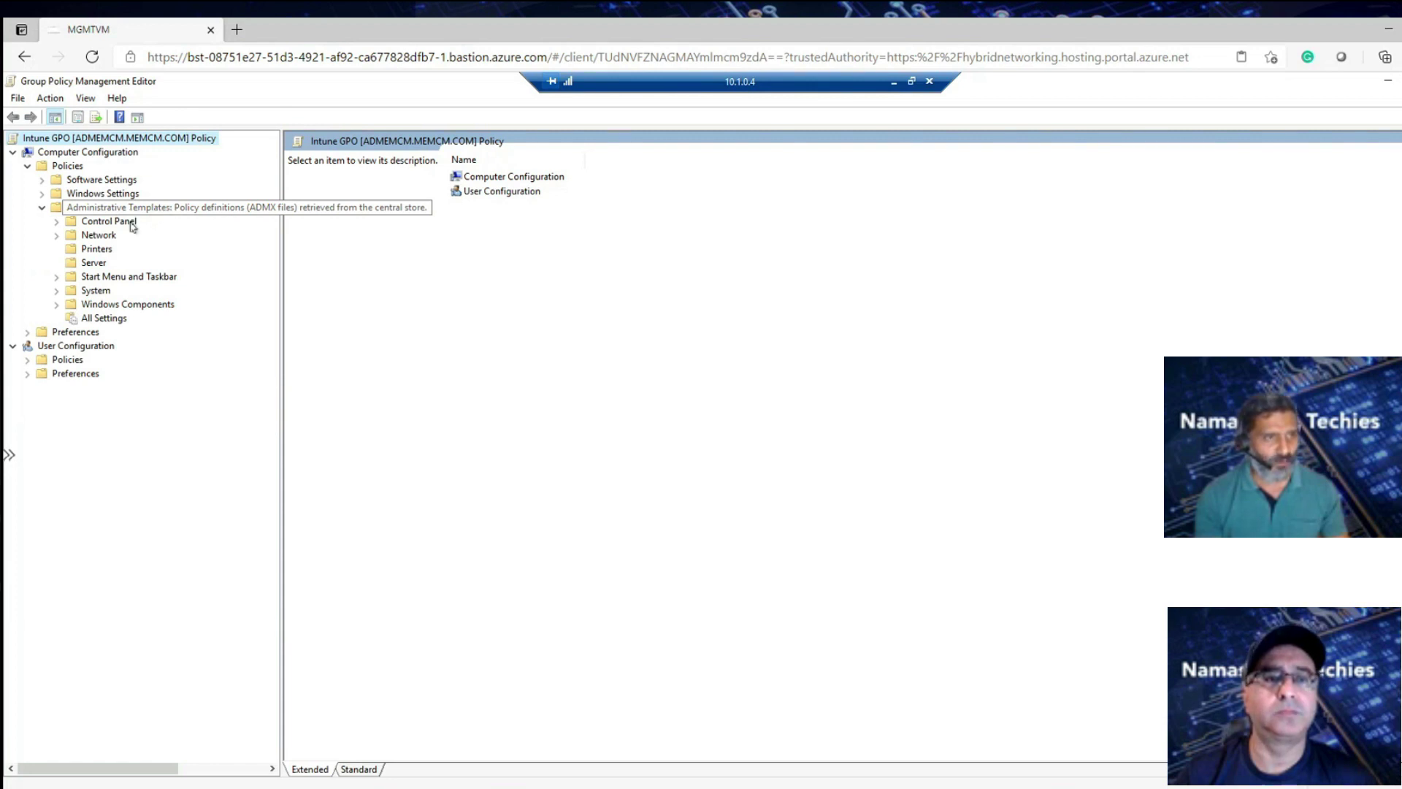
pyautogui.click(57, 305)
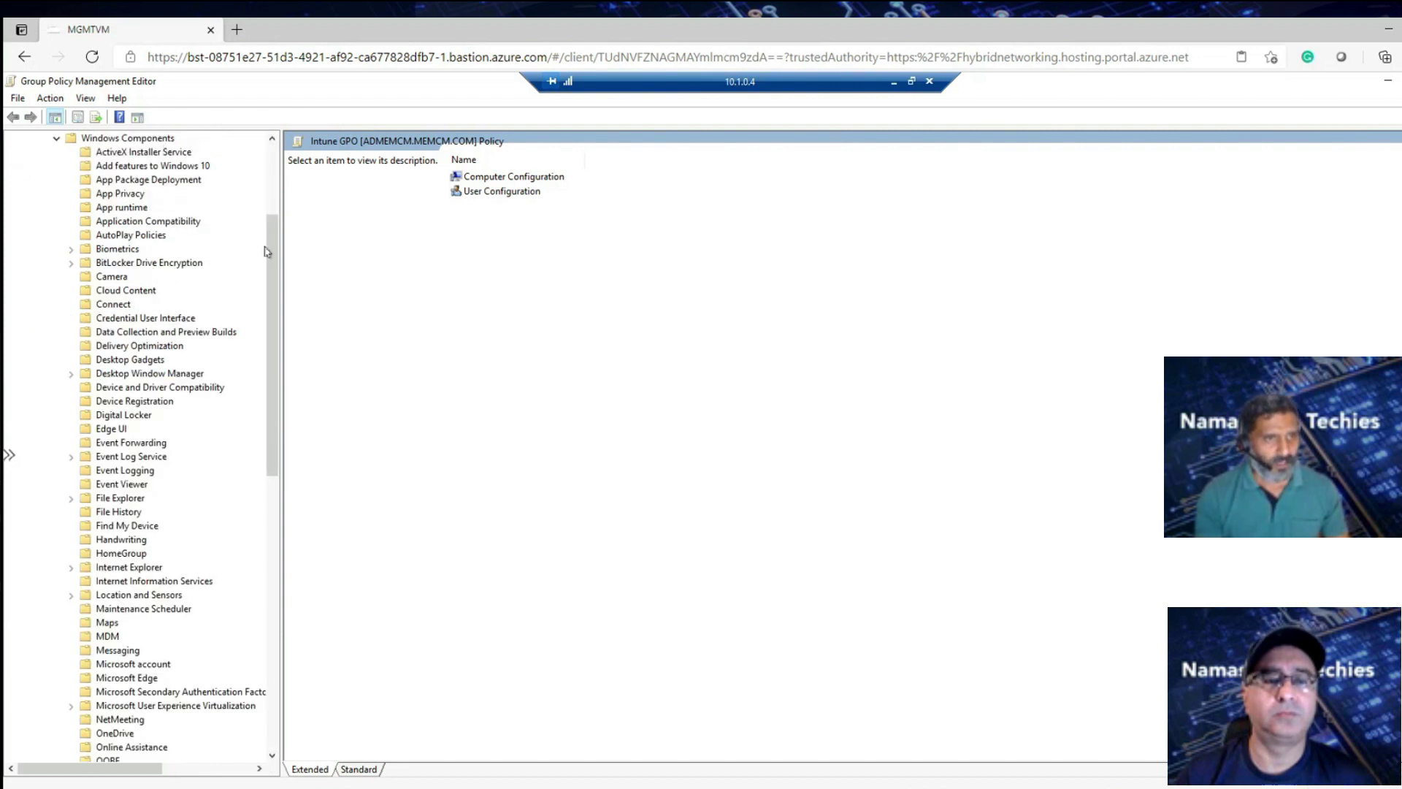
pyautogui.moveTo(267, 252); pyautogui.dragTo(276, 302)
pyautogui.click(107, 525)
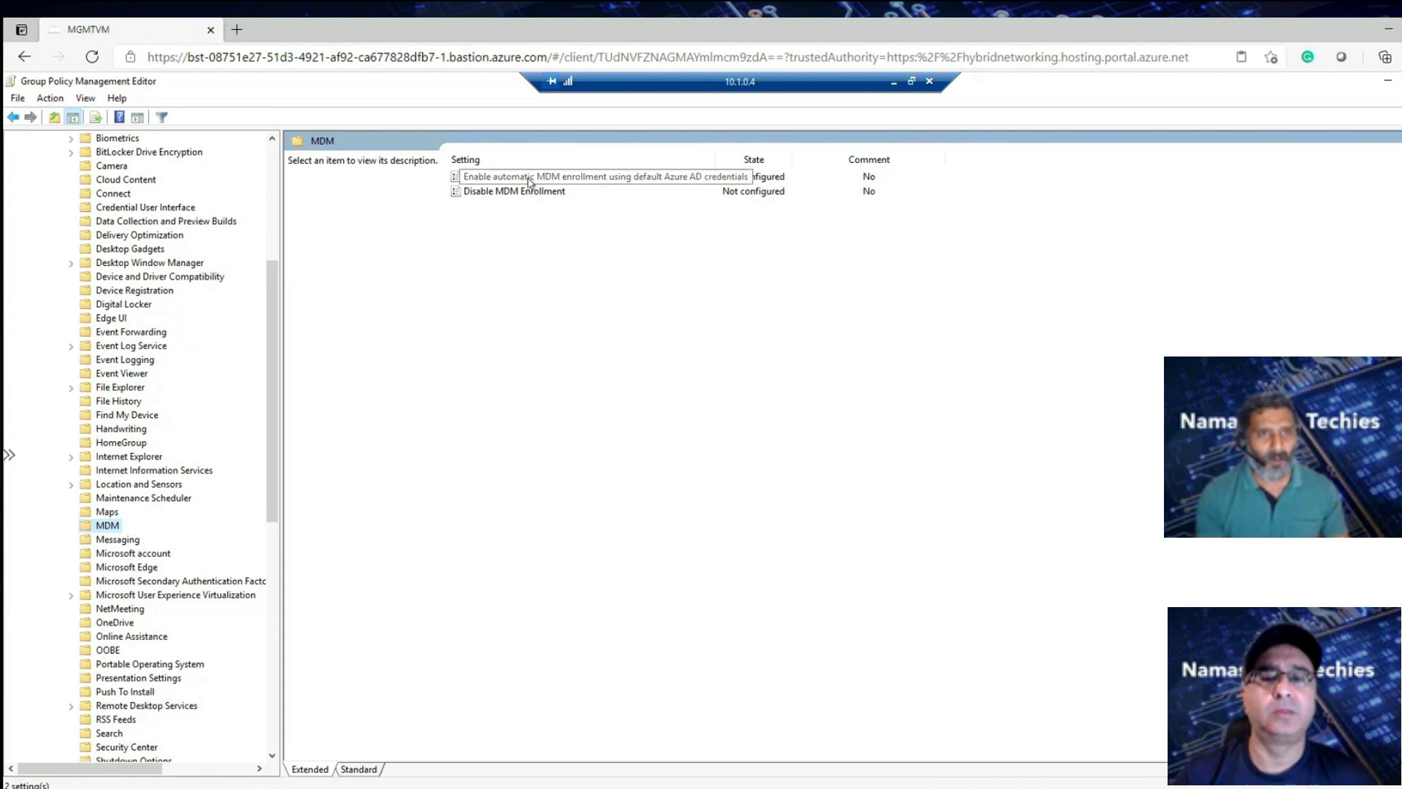
# Set the policy "Enable automatic MDM enrollment using default Azure AD credentials" to Enabled
pyautogui.click(599, 182)
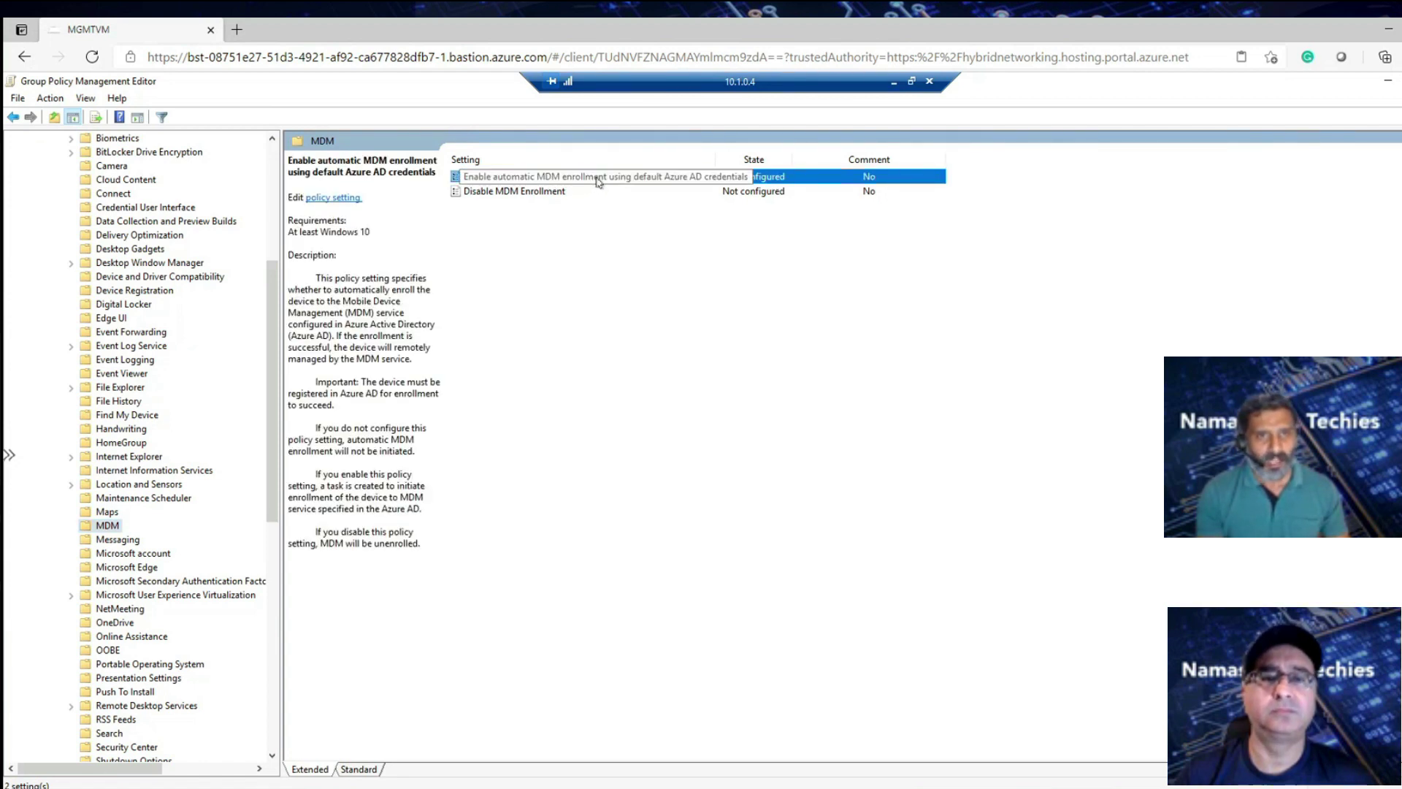
pyautogui.doubleClick(599, 179)
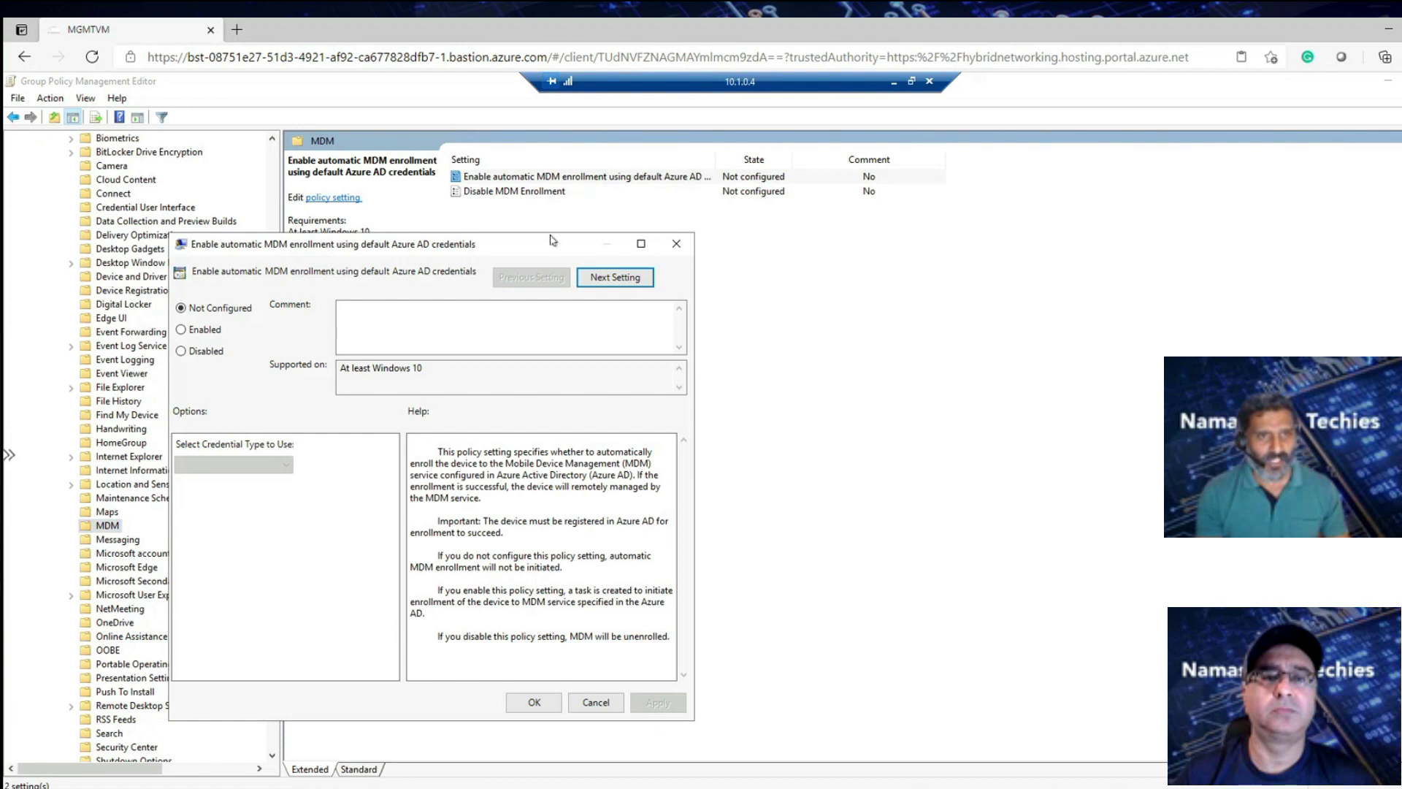
pyautogui.moveTo(549, 247); pyautogui.dragTo(666, 249)
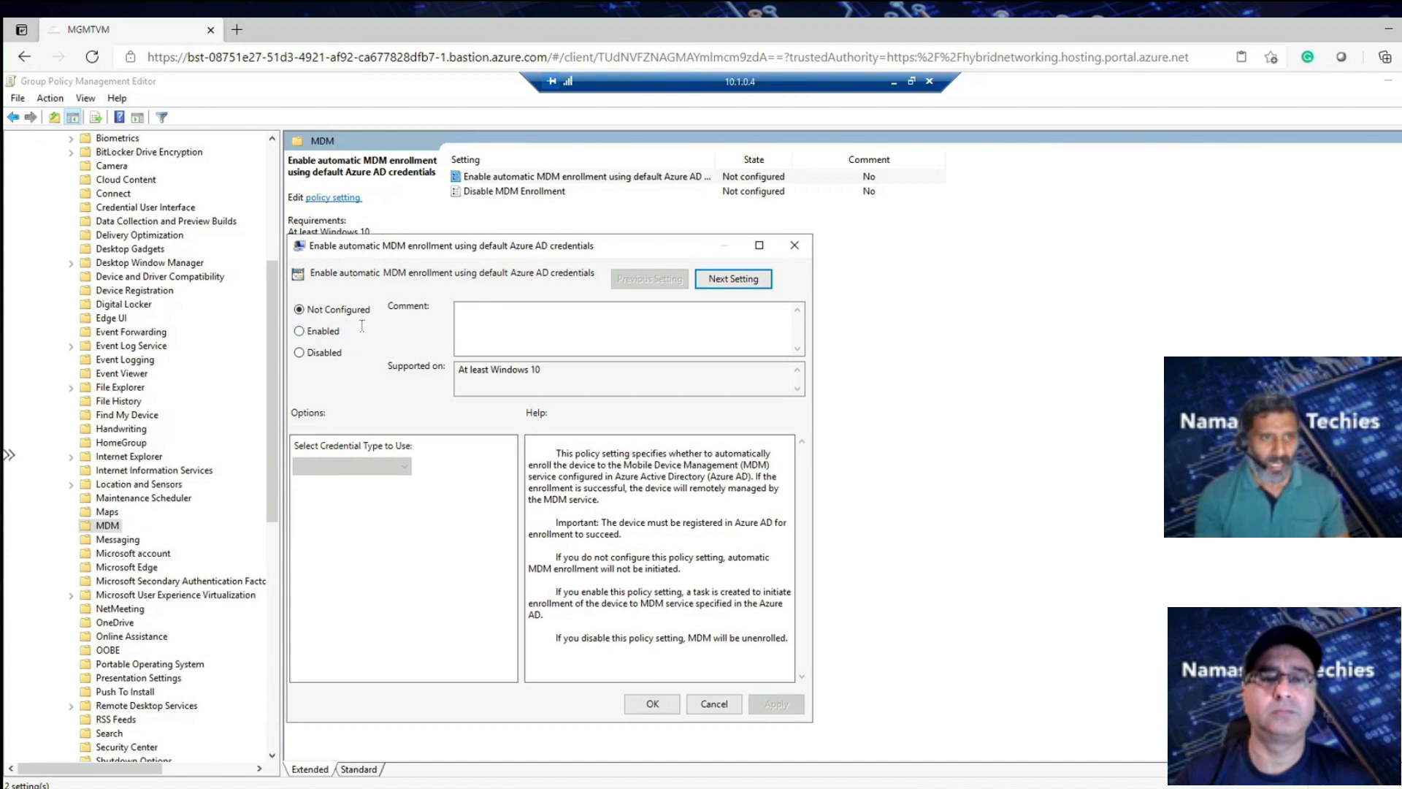
pyautogui.click(314, 333)
pyautogui.click(301, 354)
pyautogui.click(317, 335)
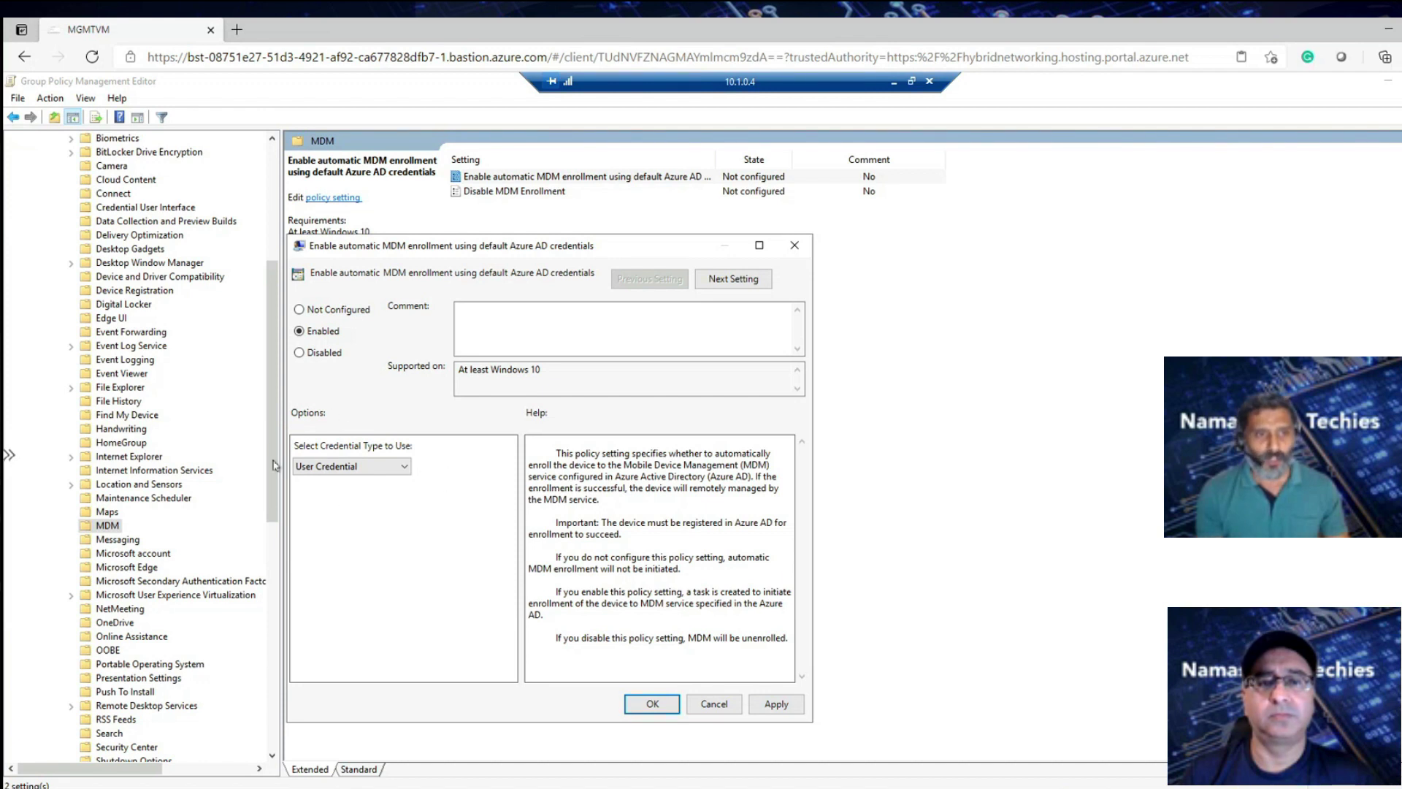
# Choose Device Credential as the credential type for automatic MDM enrollment, save the policy setting and close the policy editor
pyautogui.click(334, 466)
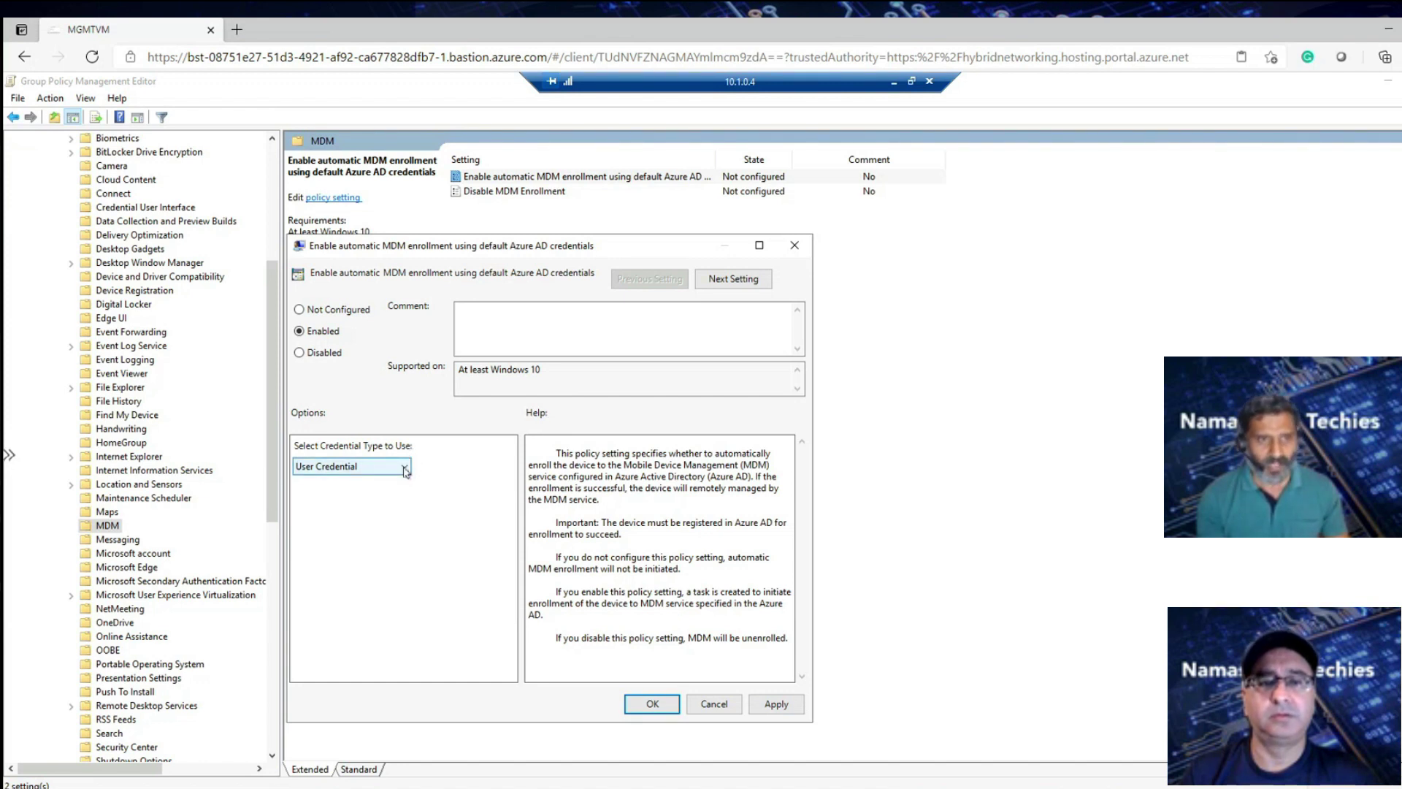
pyautogui.click(405, 468)
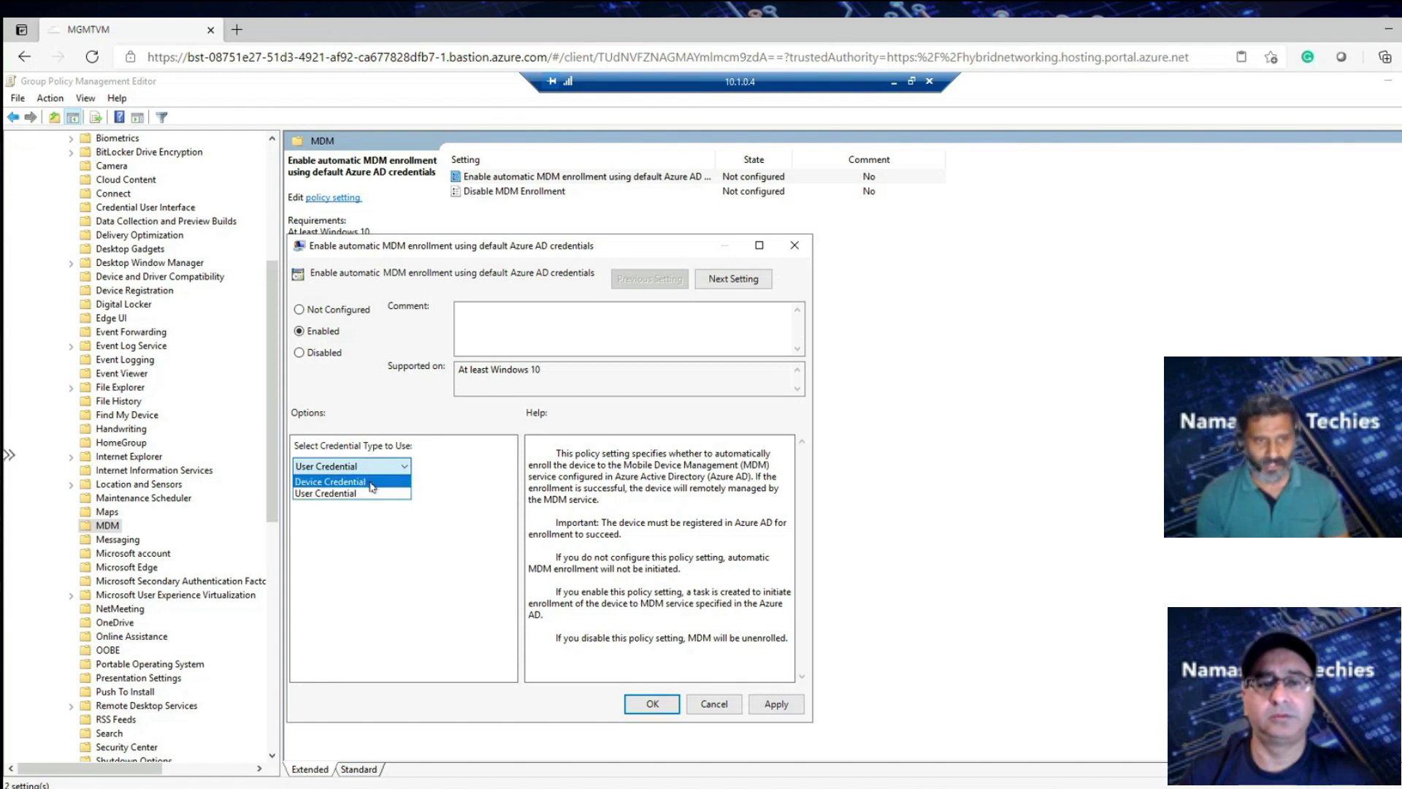
pyautogui.click(404, 548)
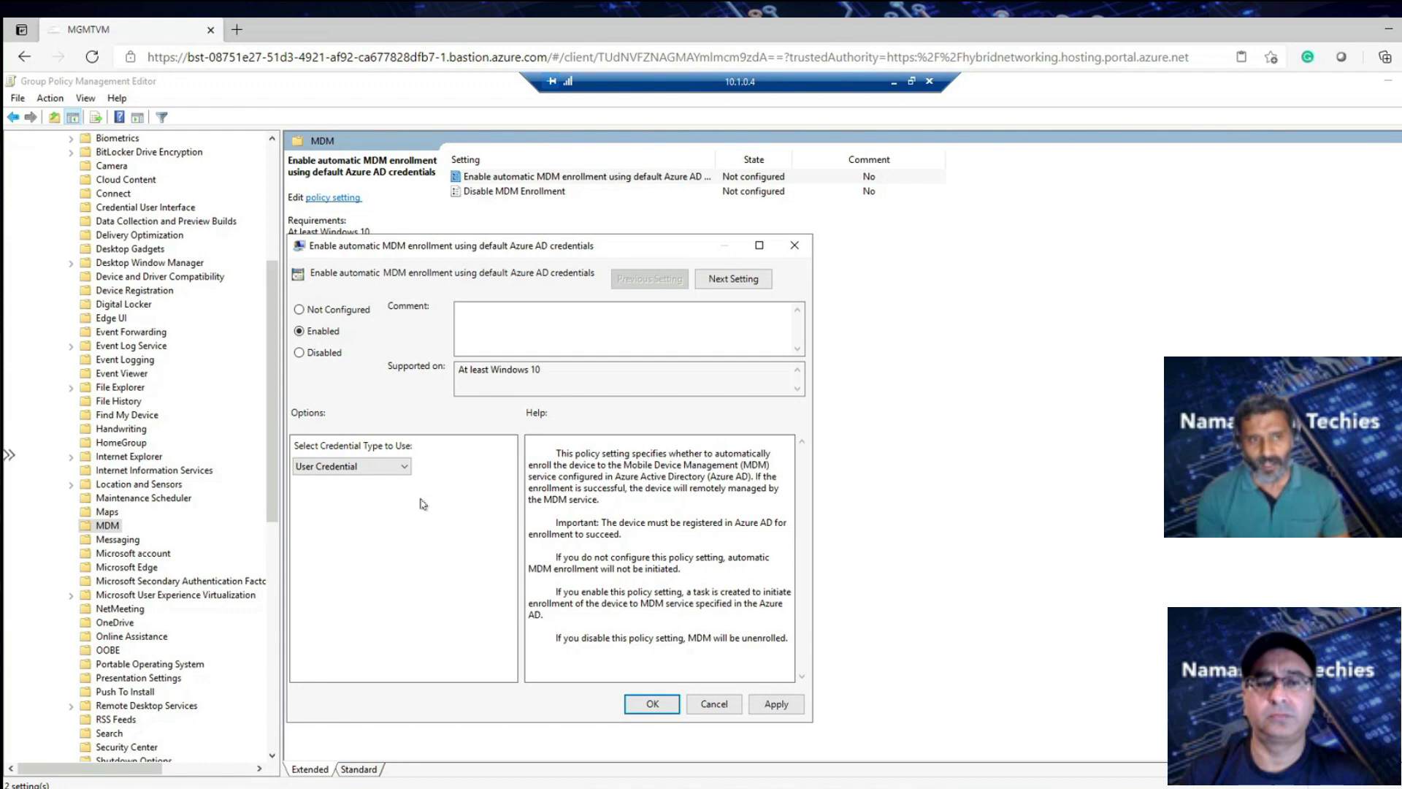
pyautogui.click(405, 467)
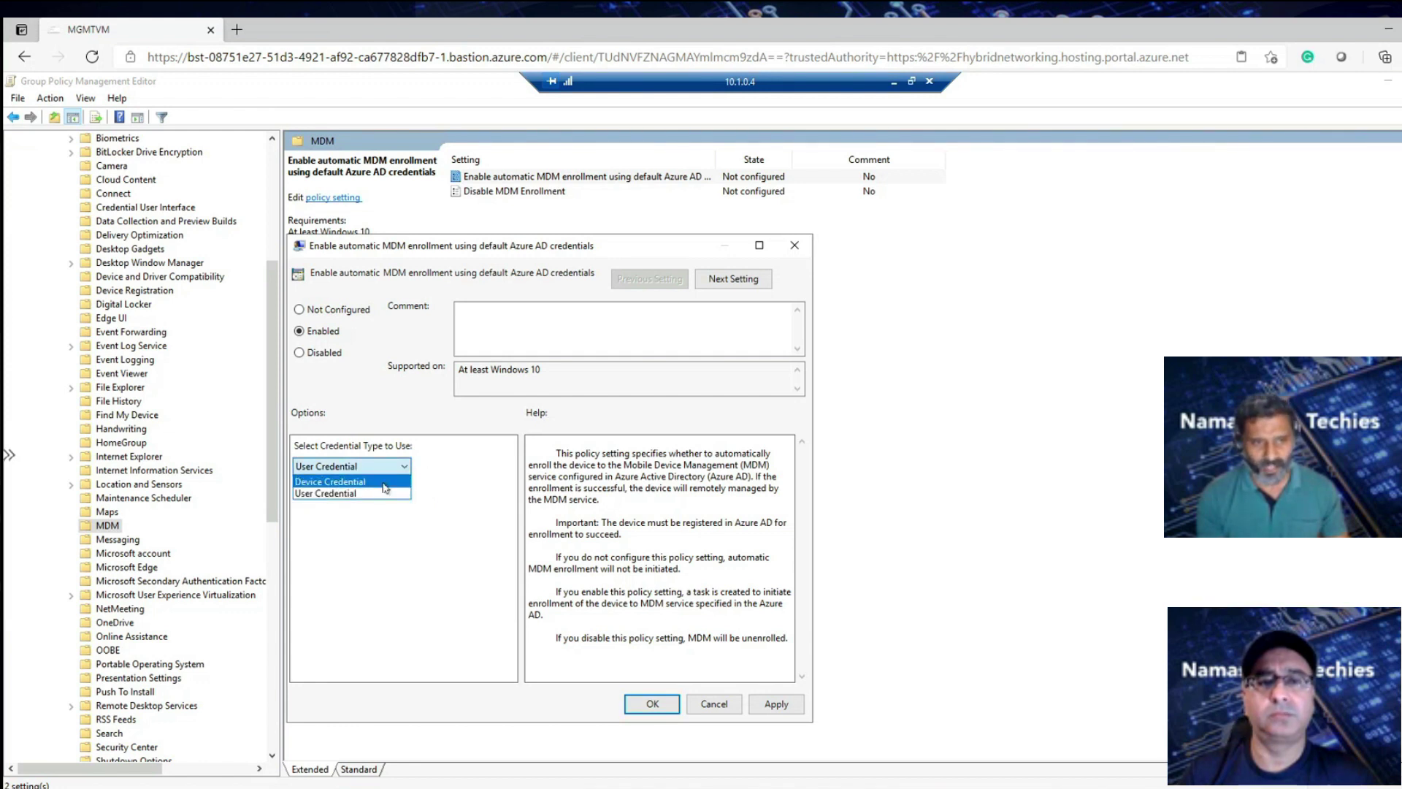
pyautogui.click(386, 482)
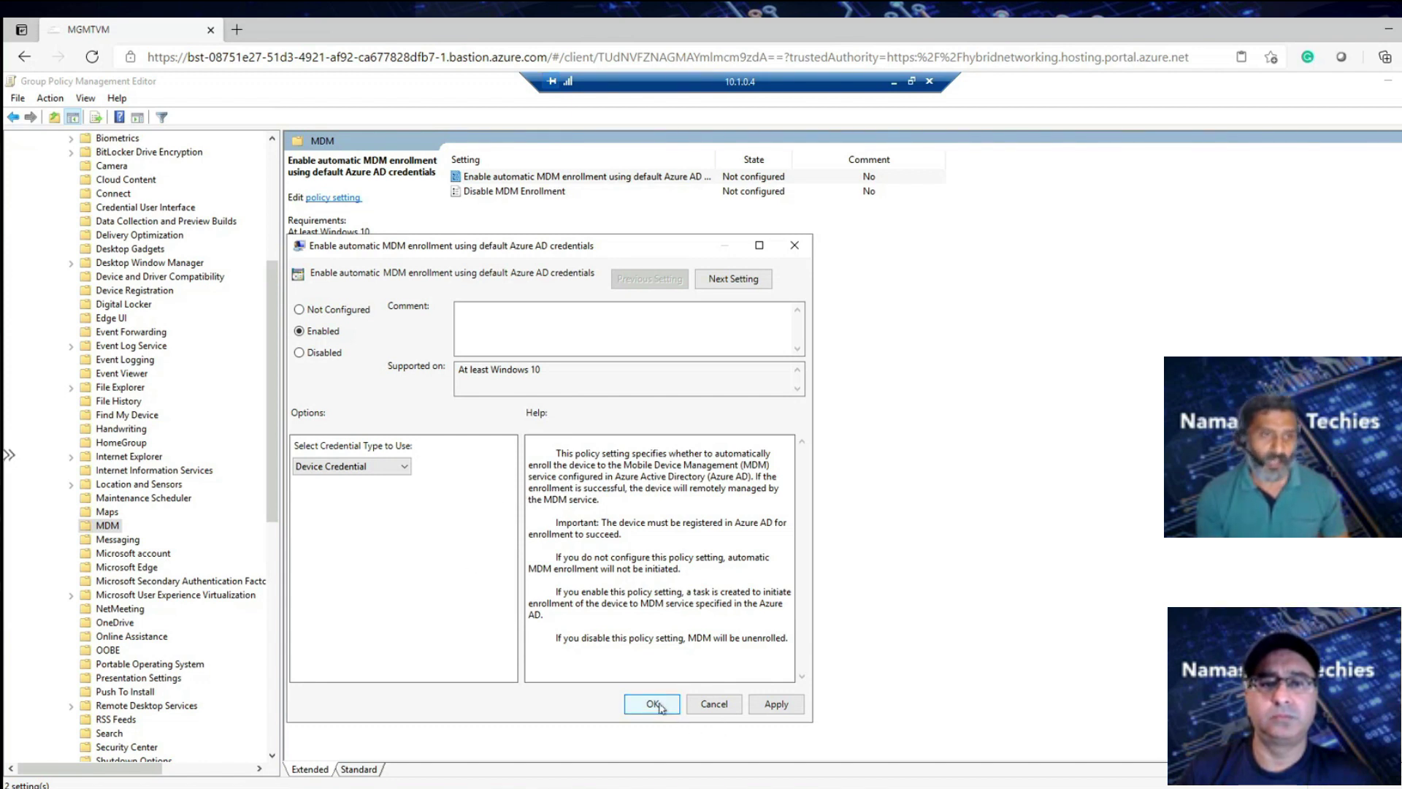
pyautogui.click(380, 468)
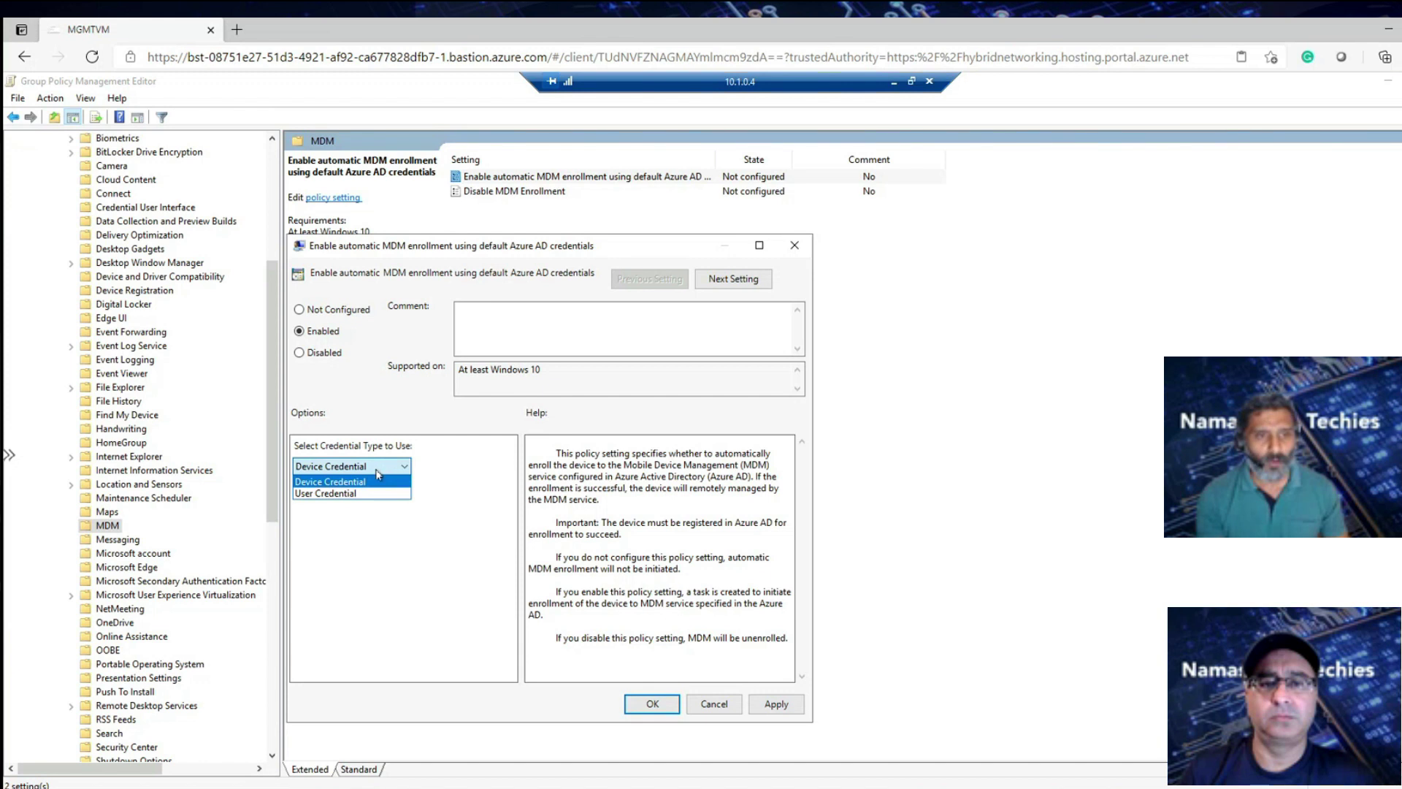
pyautogui.click(465, 500)
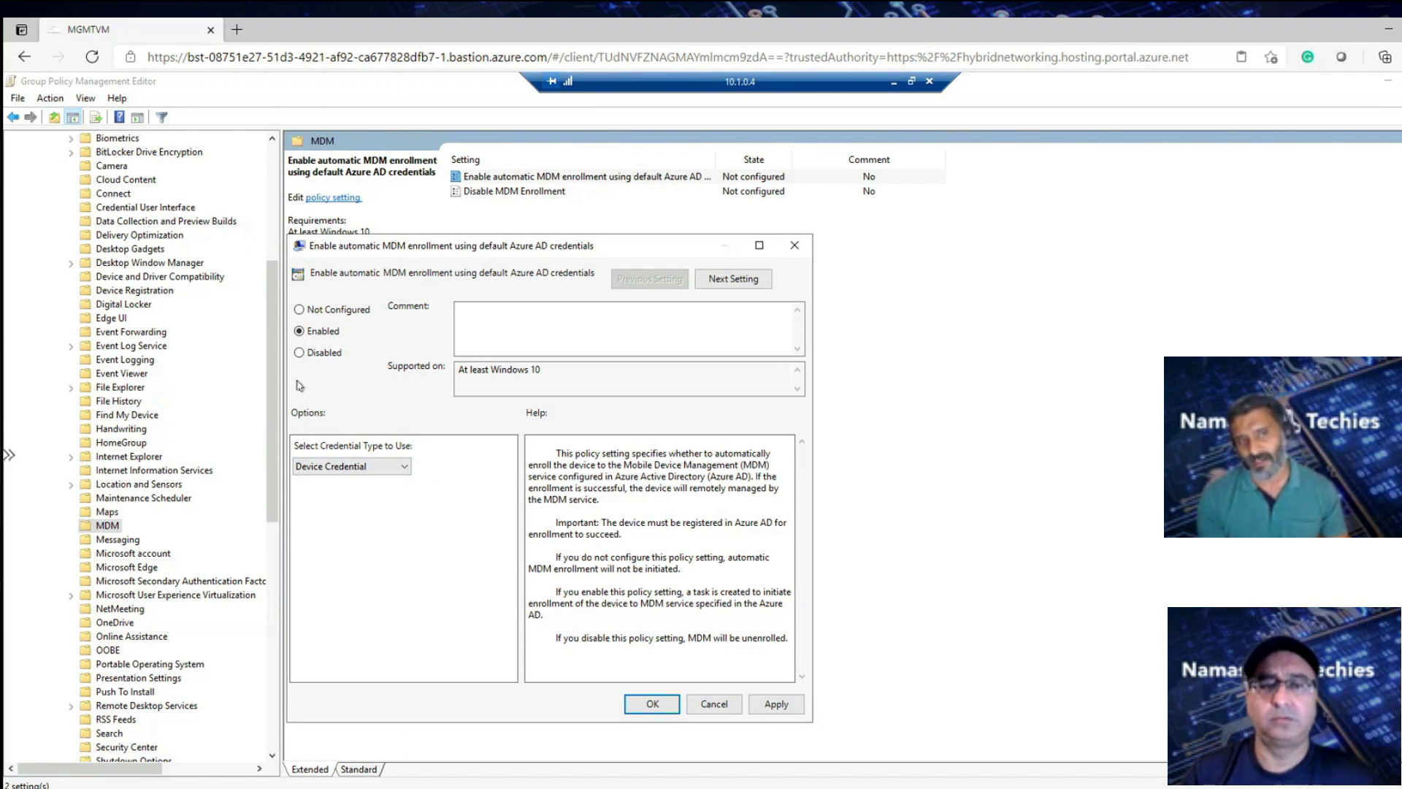
pyautogui.click(654, 706)
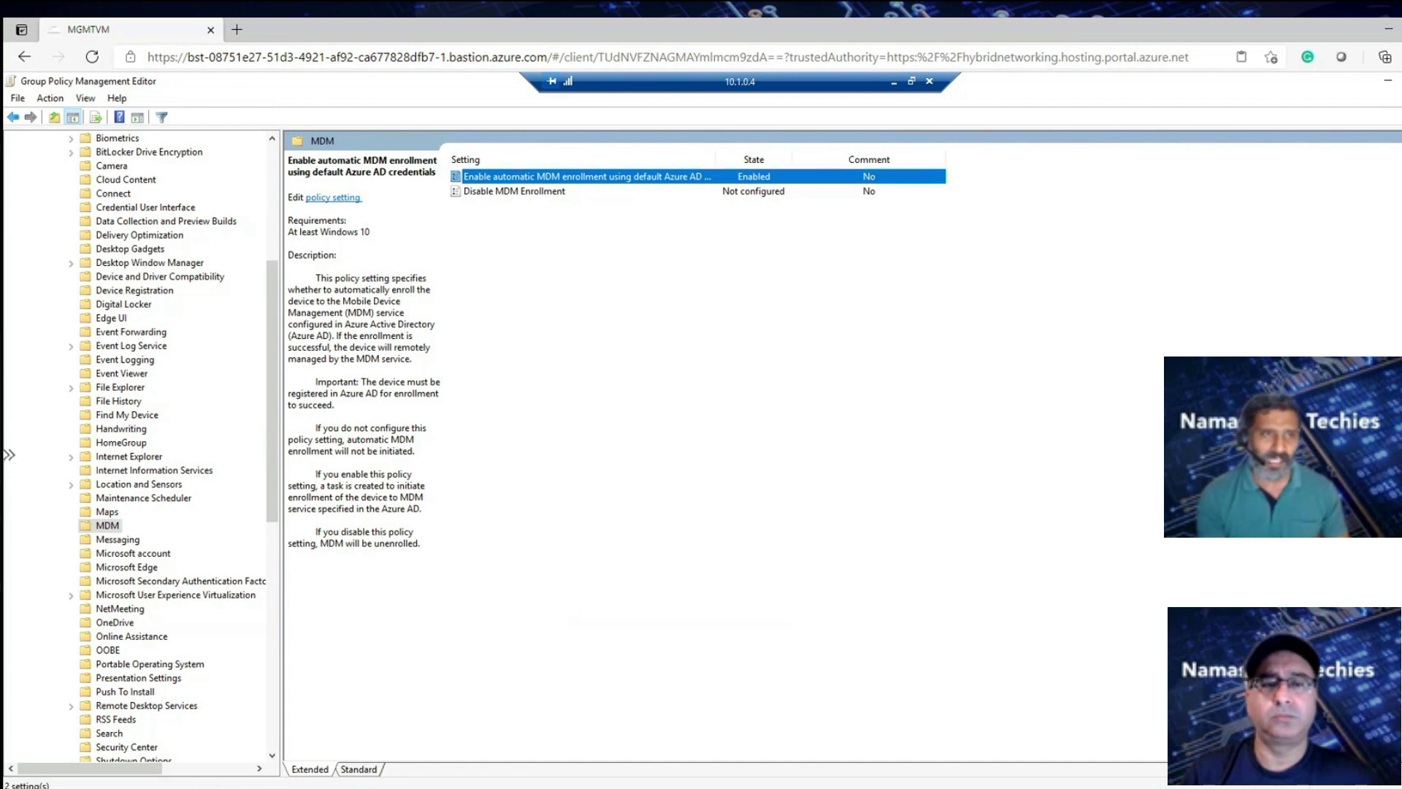
pyautogui.hotkey('alt', 'F4')
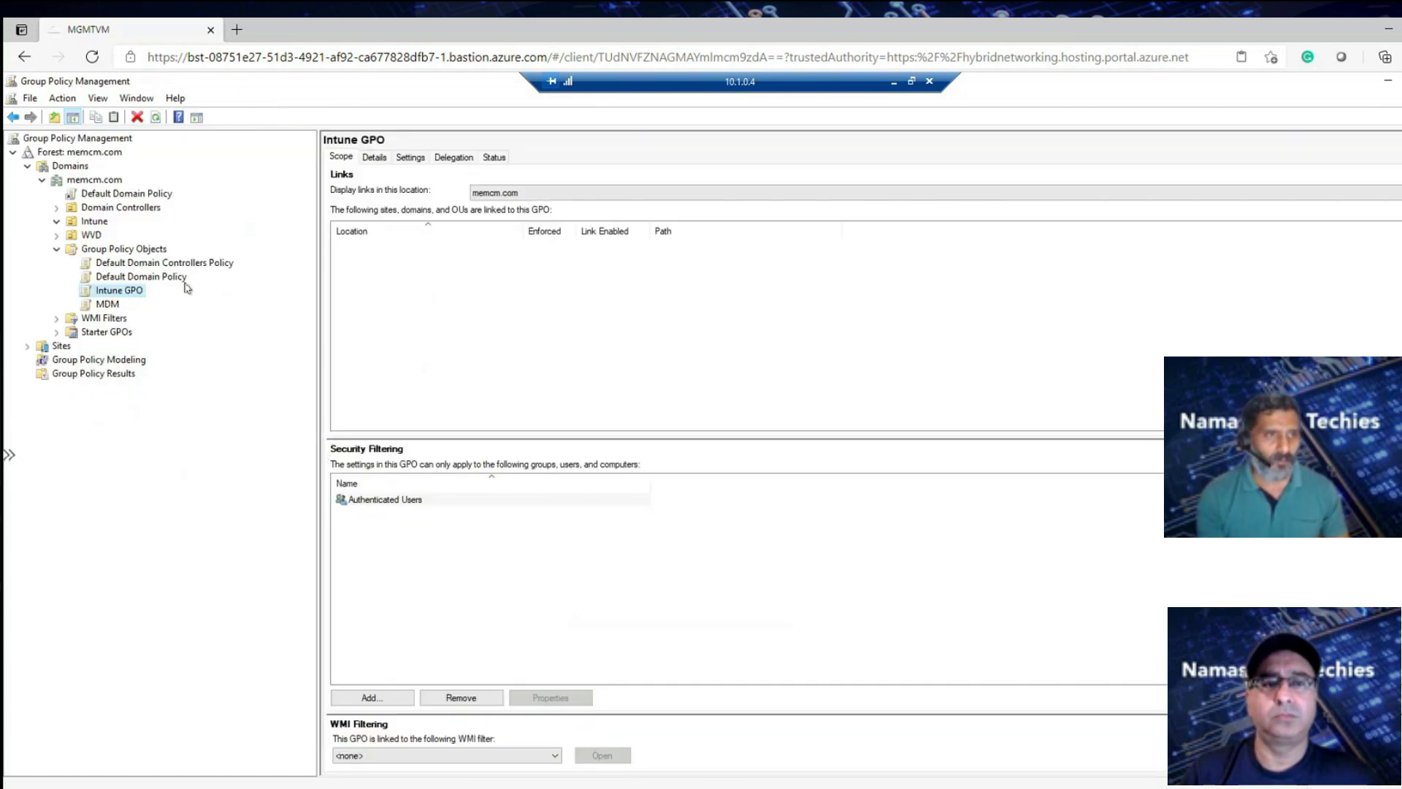
# Check the policies linked to the Intune and WVD organizational units, and switch to Active Directory Users and Computers
pyautogui.click(92, 223)
pyautogui.click(91, 234)
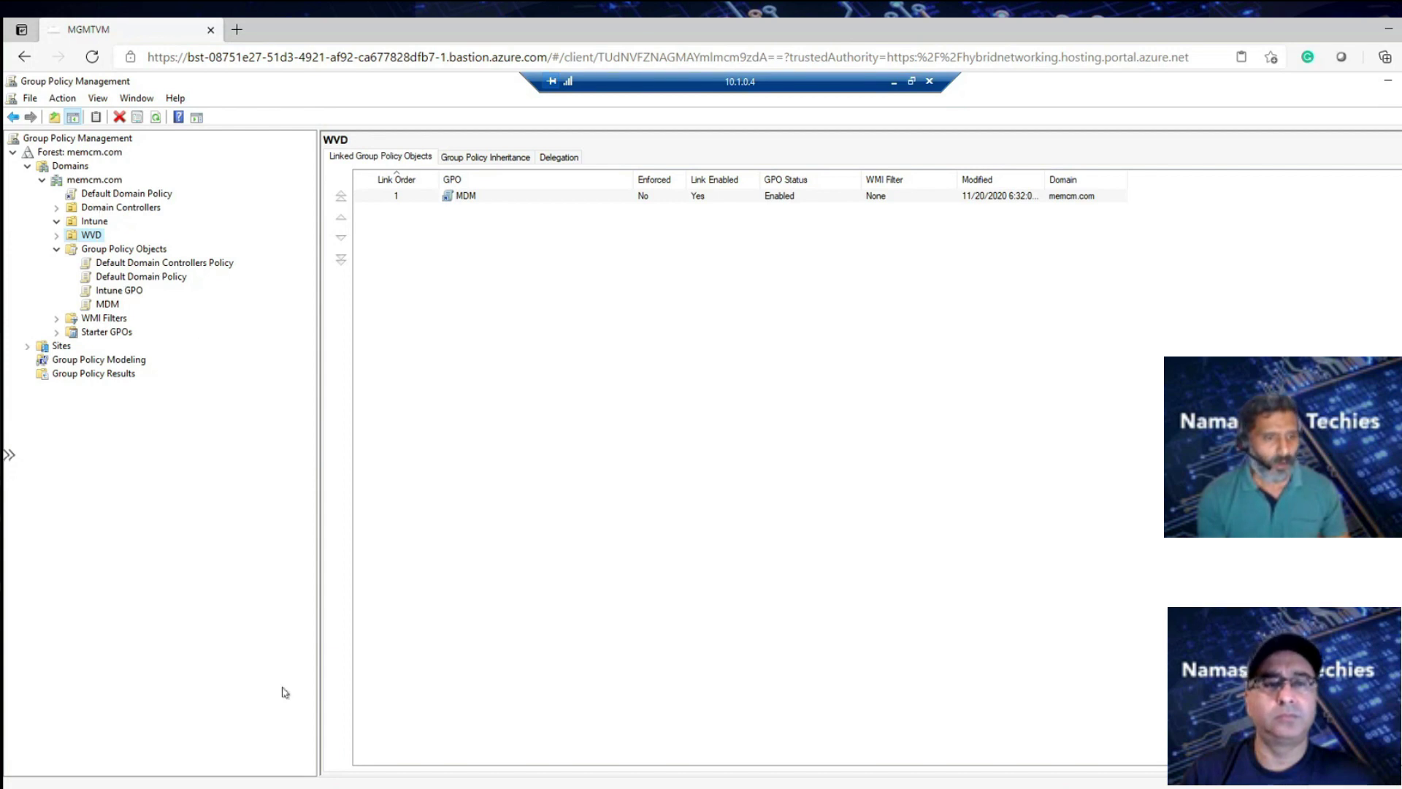
pyautogui.click(245, 787)
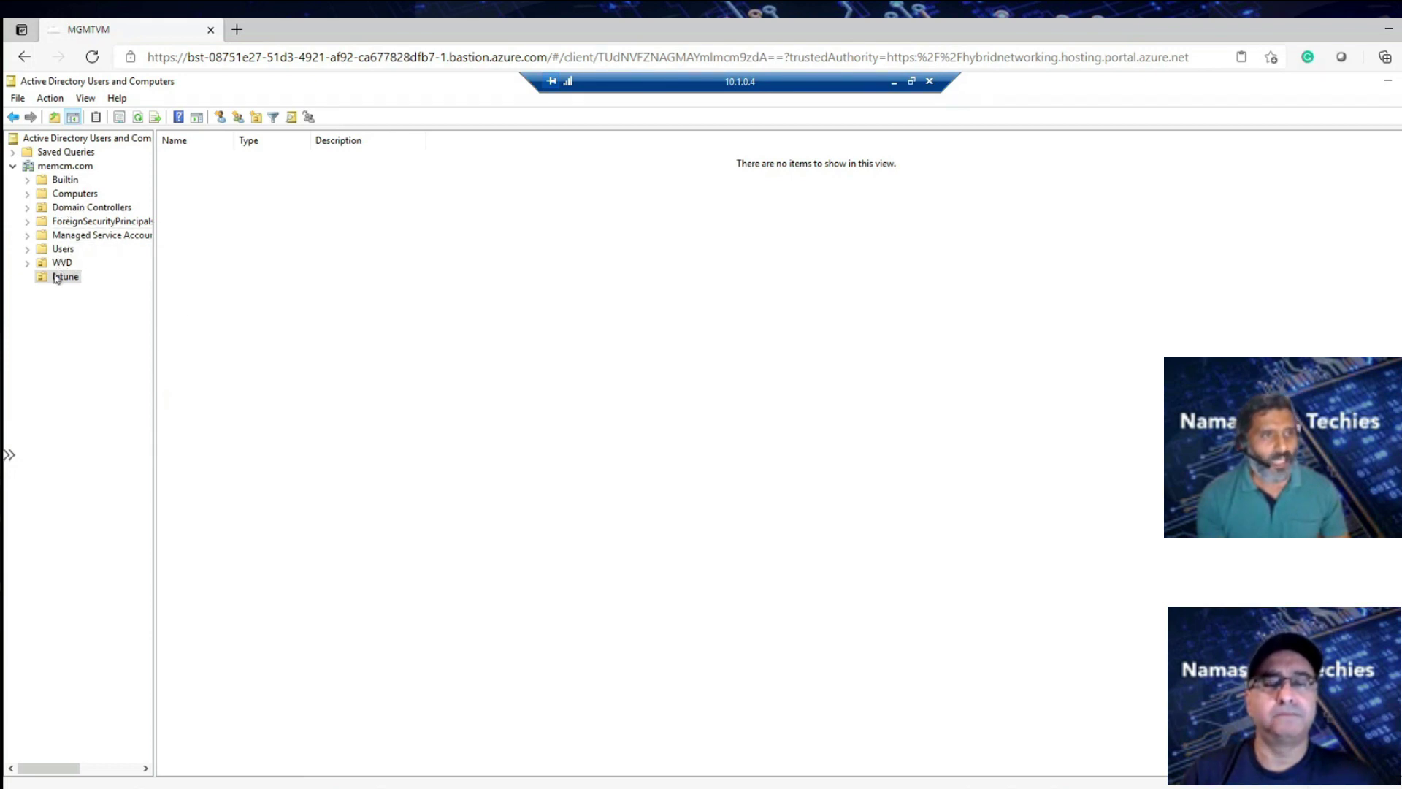
# Create an organizational unit named "HR" inside the Intune organizational unit, protected from accidental deletion
pyautogui.rightClick(338, 252)
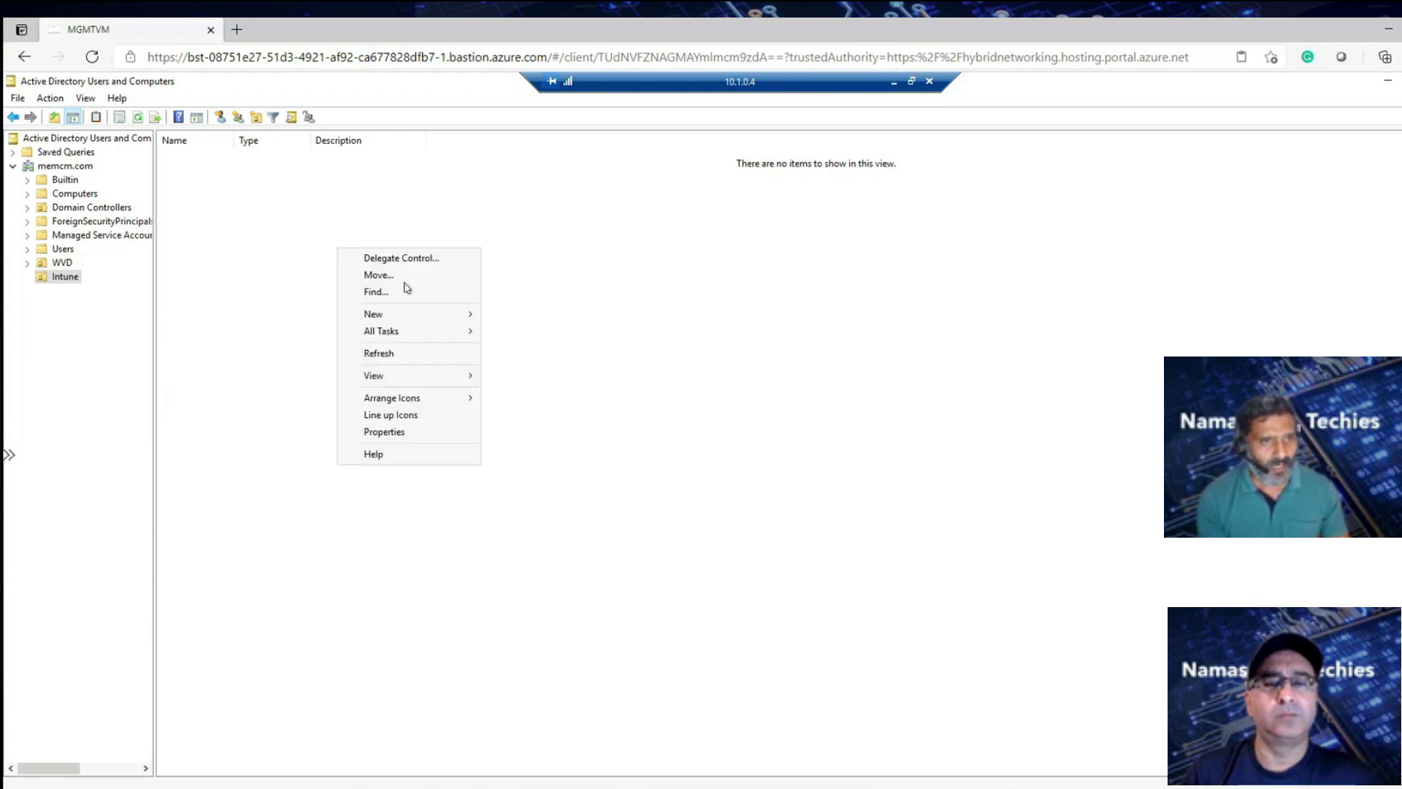
pyautogui.moveTo(431, 314)
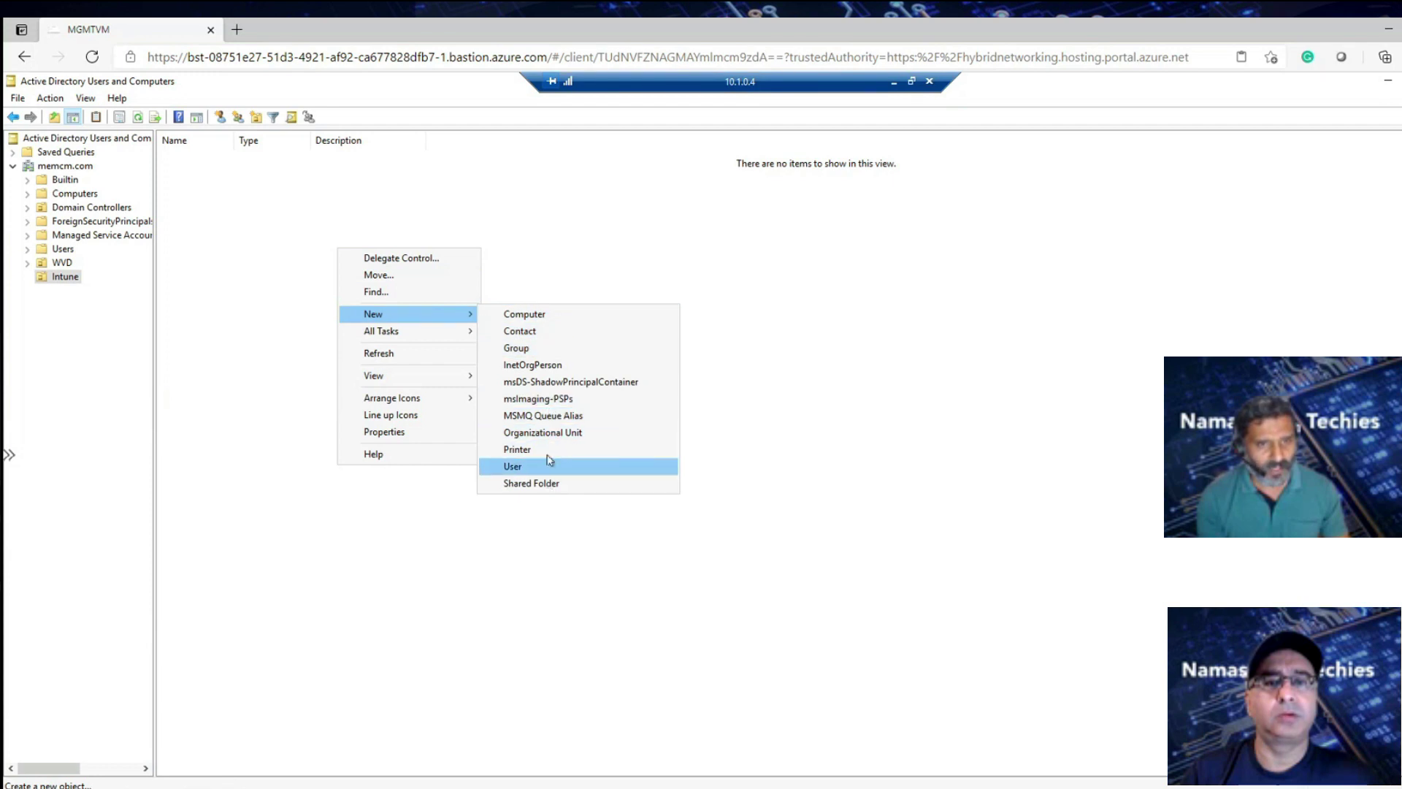
pyautogui.click(559, 435)
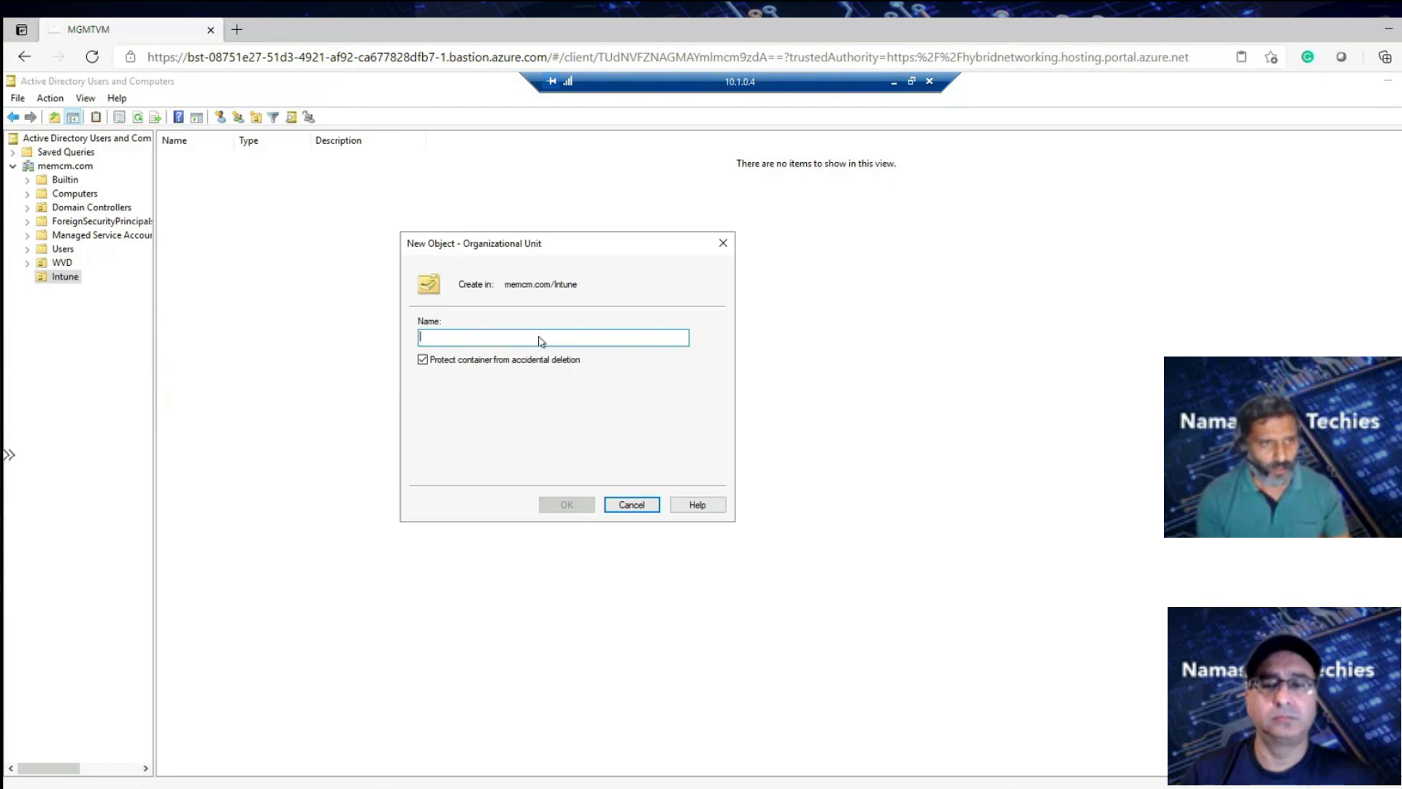
pyautogui.write('IN')
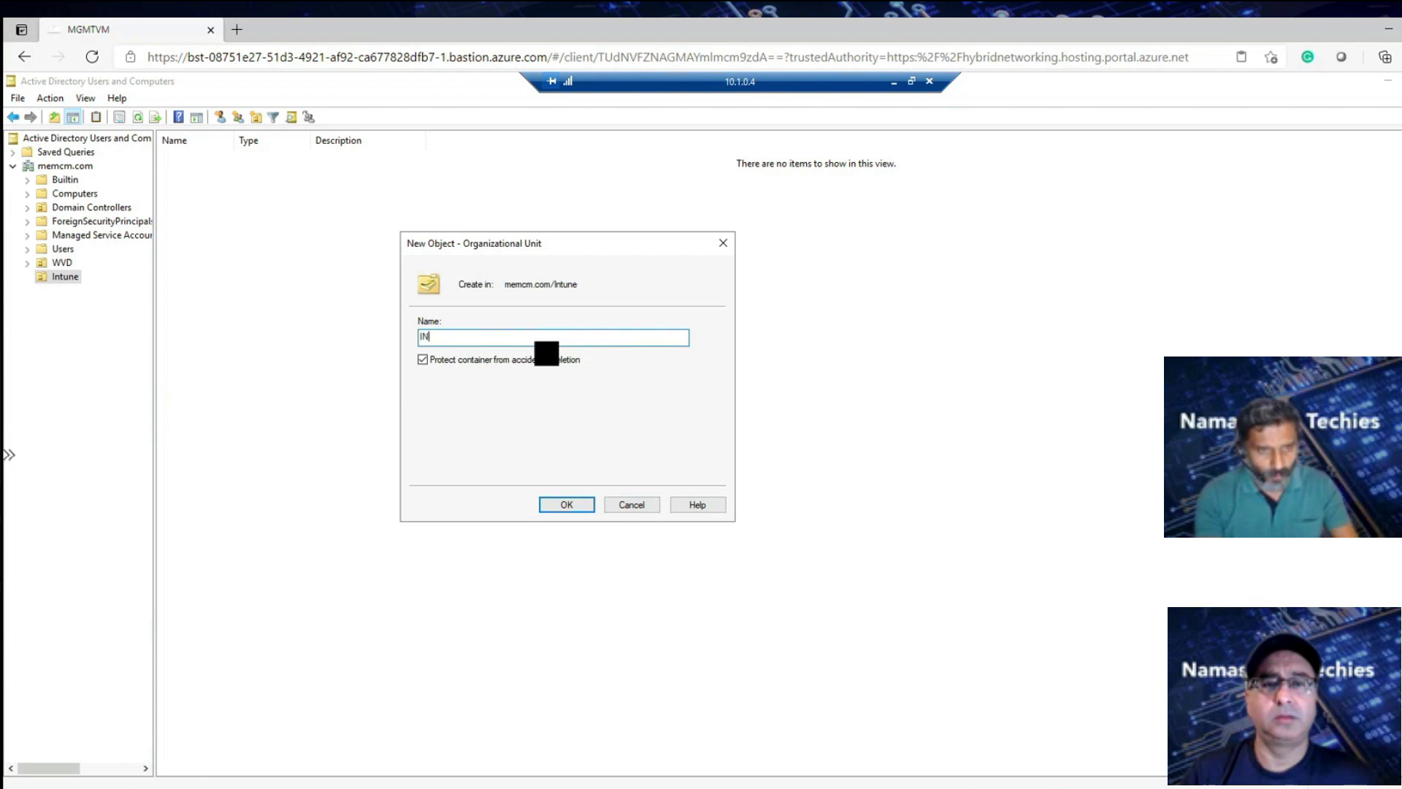
pyautogui.write('TU')
pyautogui.press('BackSpace')
pyautogui.press('BackSpace')
pyautogui.press('BackSpace')
pyautogui.press('BackSpace')
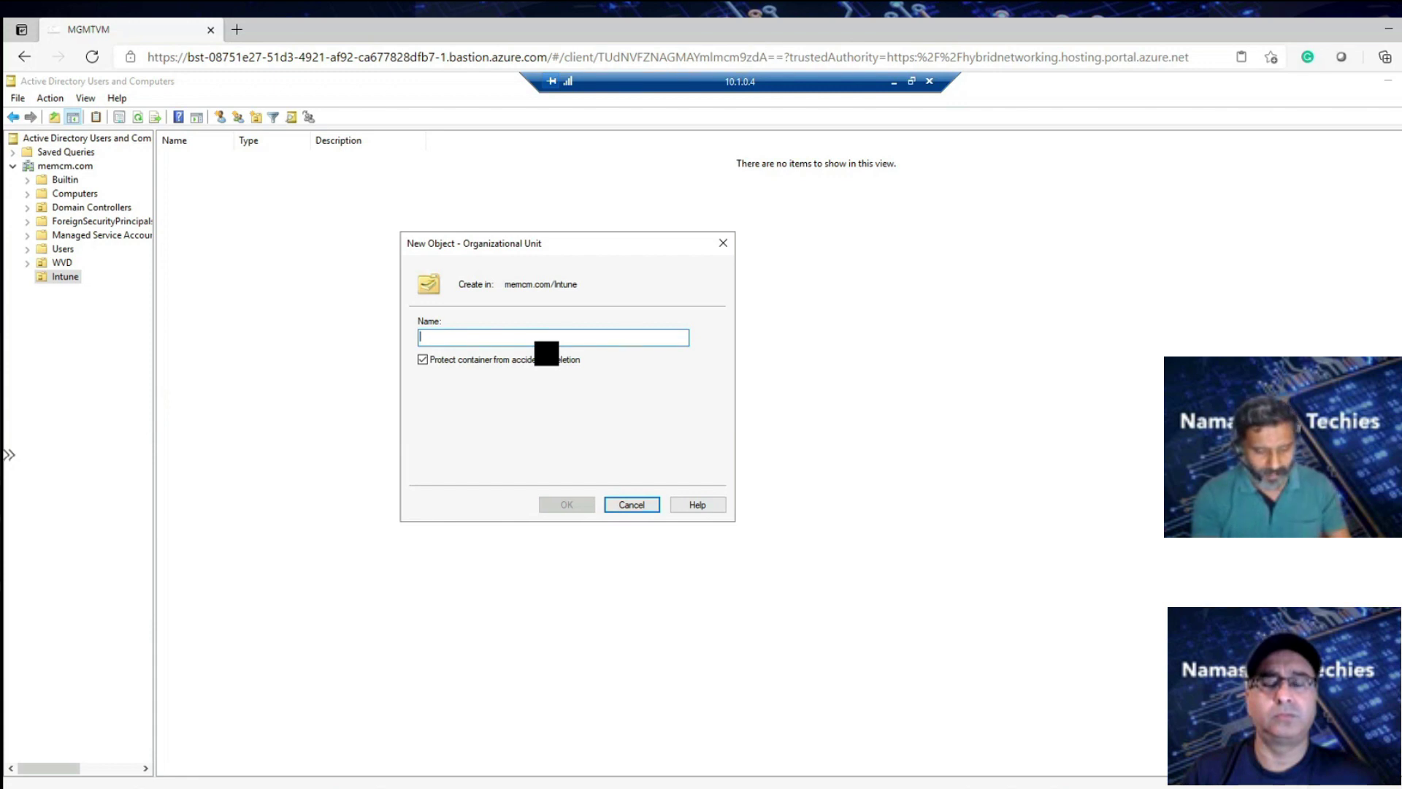
pyautogui.write('HR')
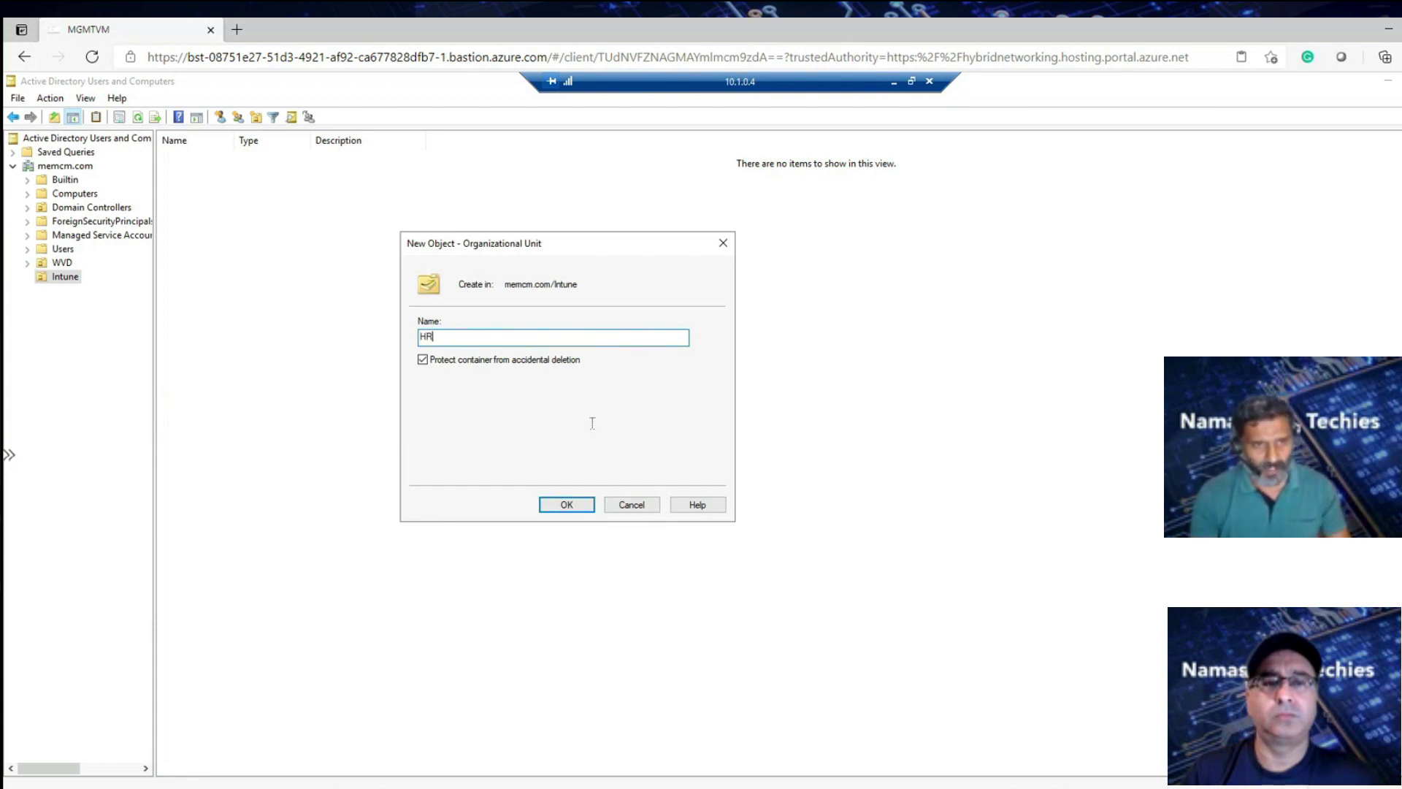
pyautogui.click(567, 504)
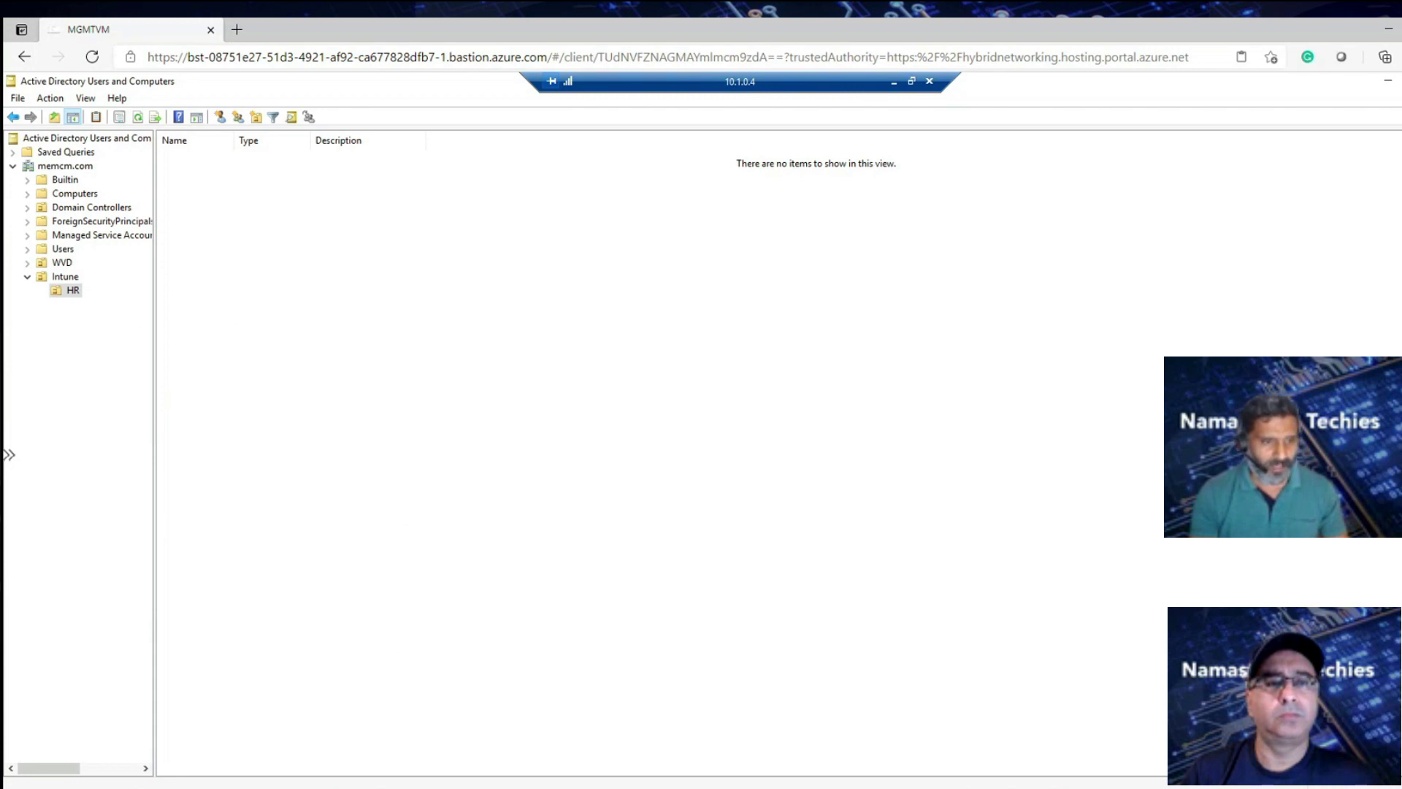
# Switch to Group Policy Management, refresh the memcm.com domain and open the HR organizational unit under Intune
pyautogui.moveTo(319, 781)
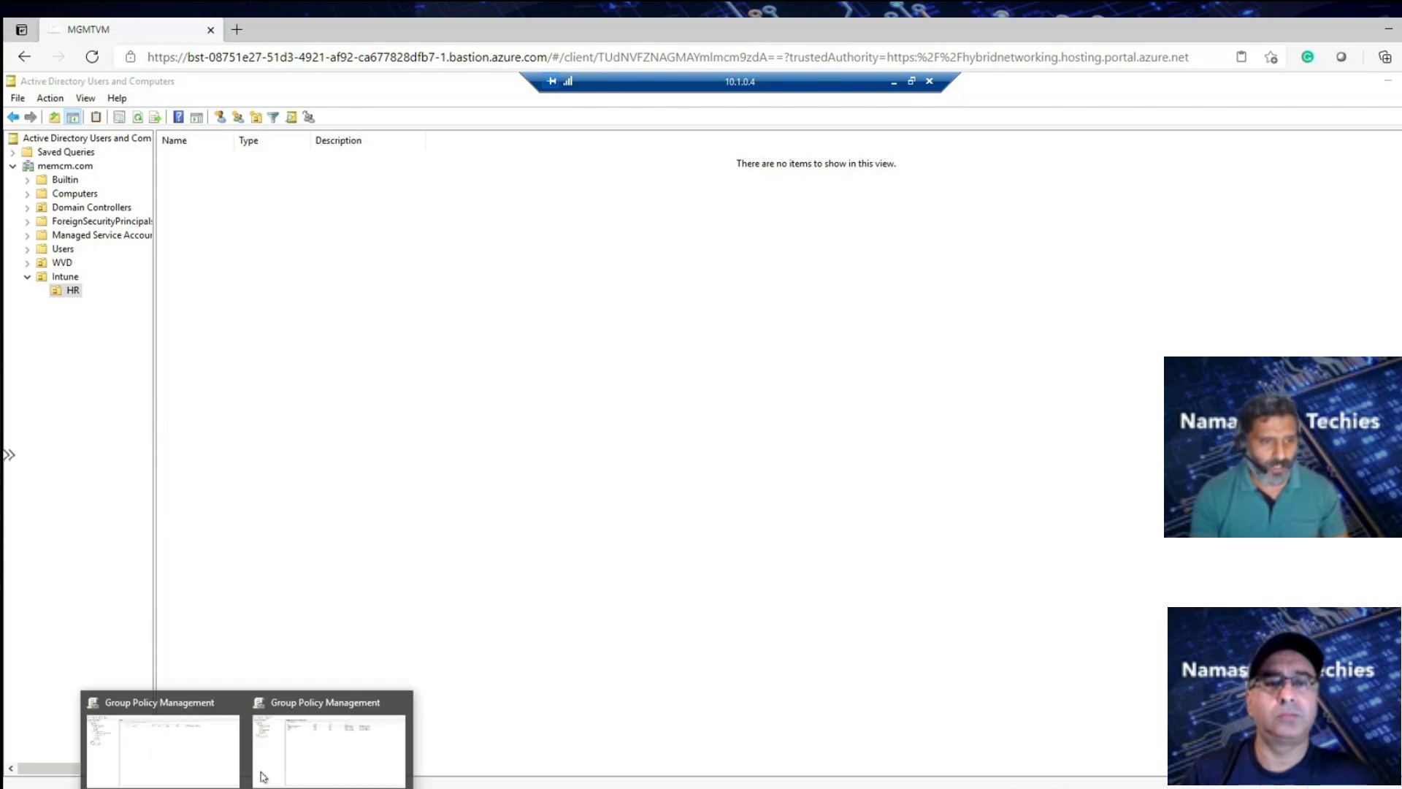
pyautogui.click(210, 755)
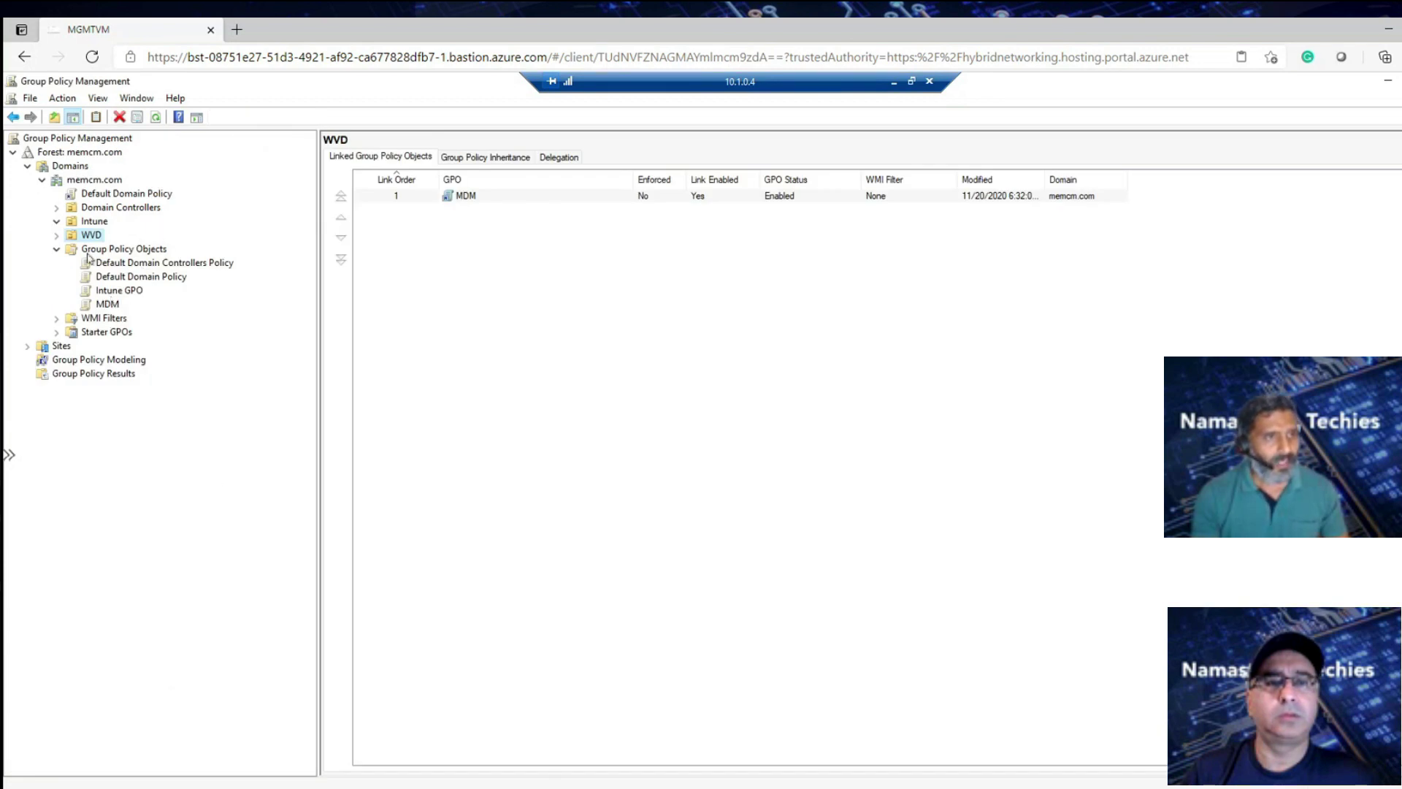
pyautogui.rightClick(99, 182)
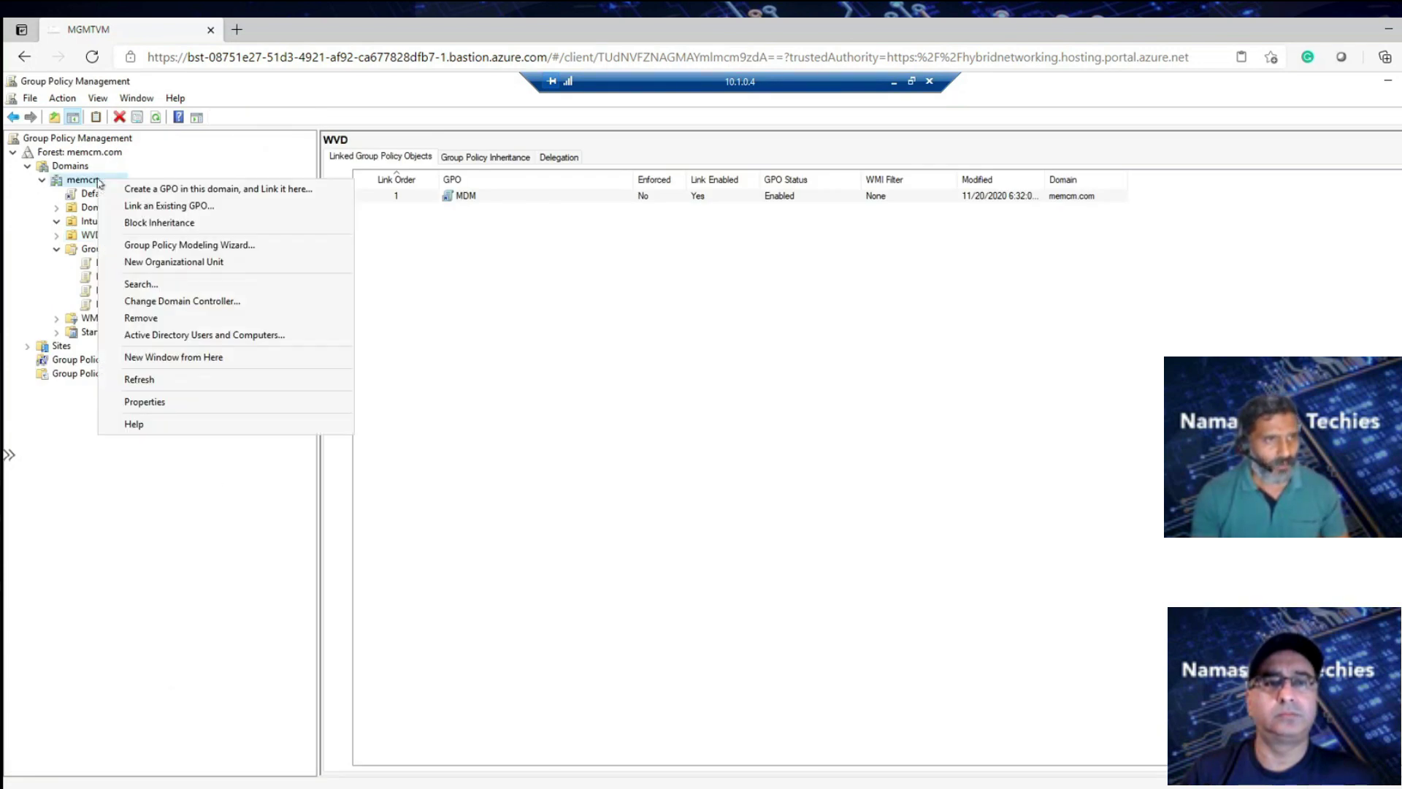
pyautogui.click(157, 380)
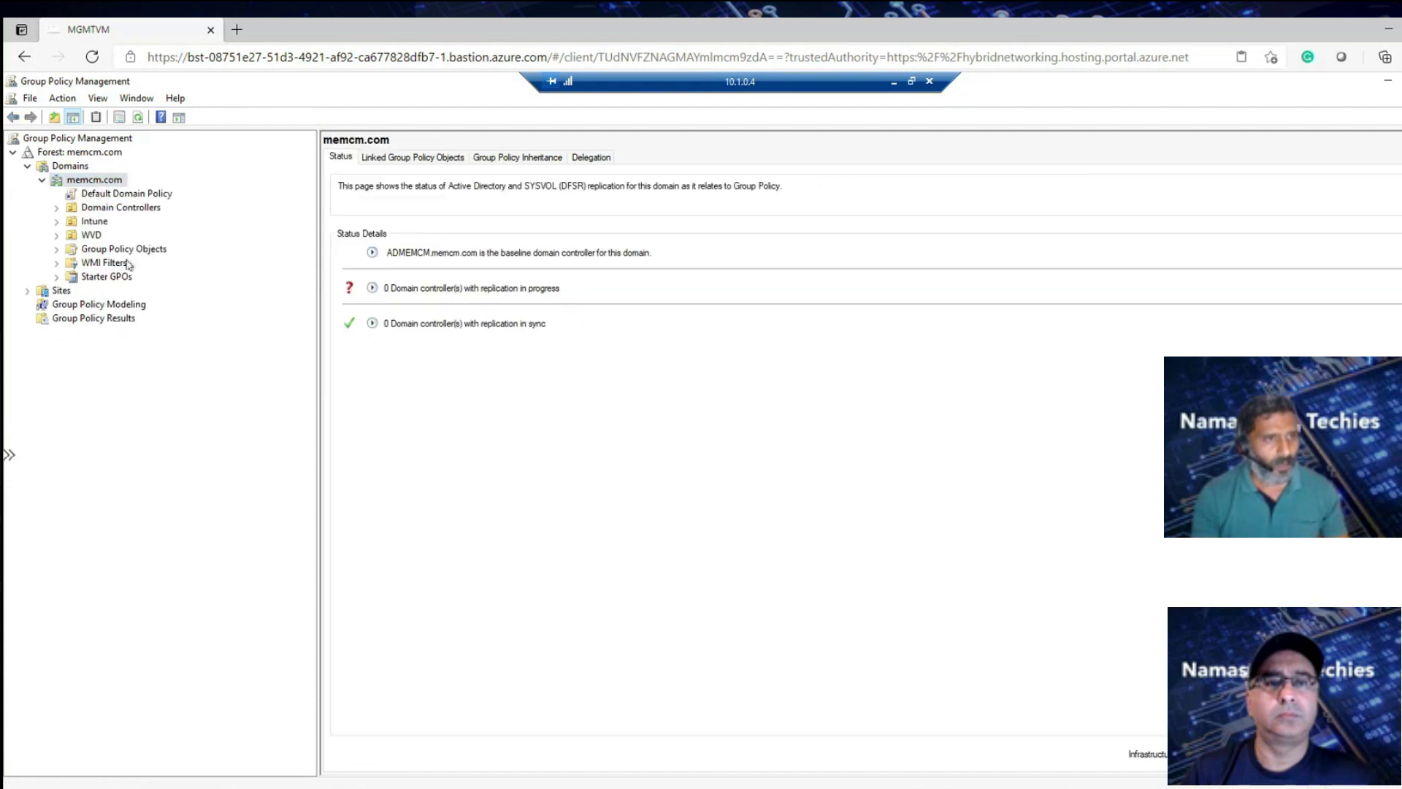
pyautogui.click(56, 222)
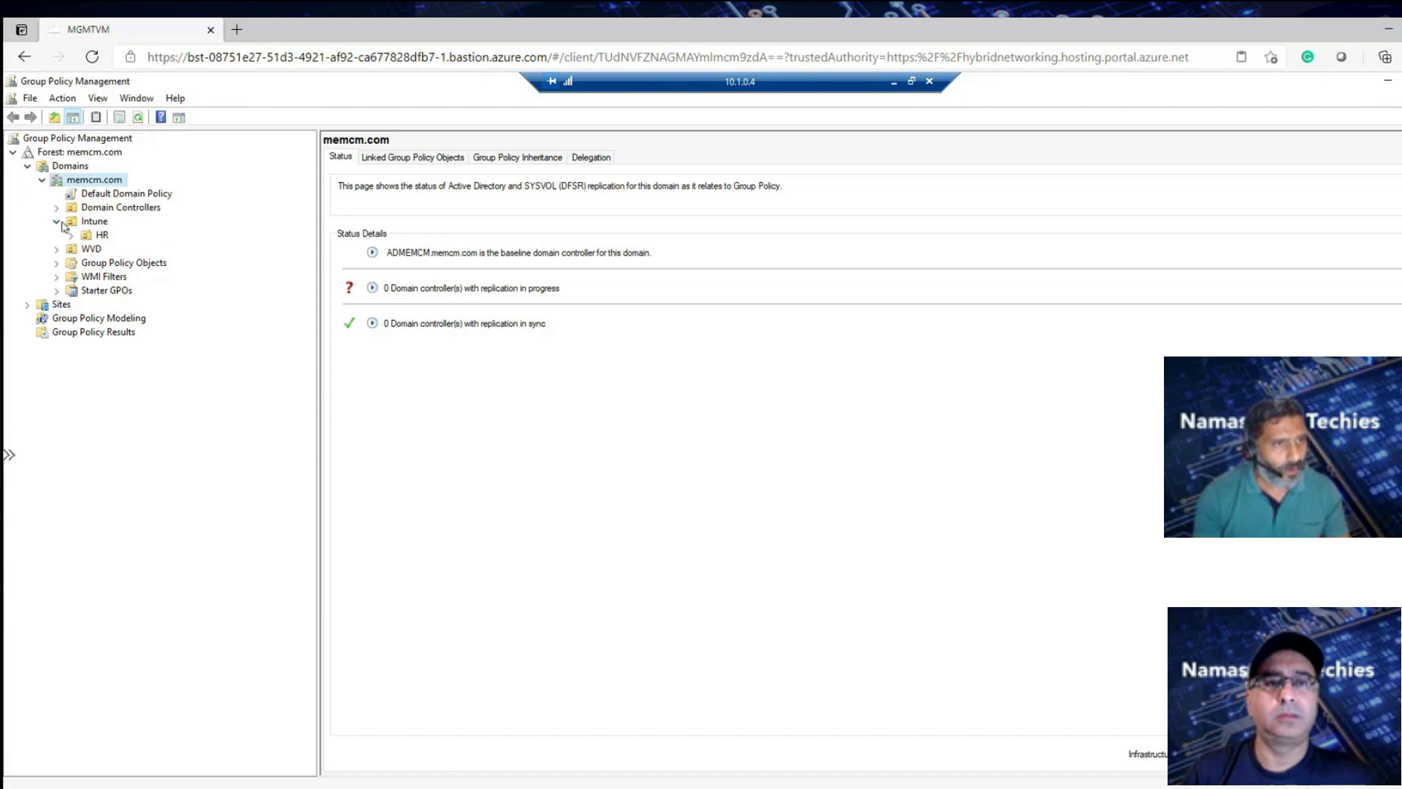
pyautogui.click(56, 222)
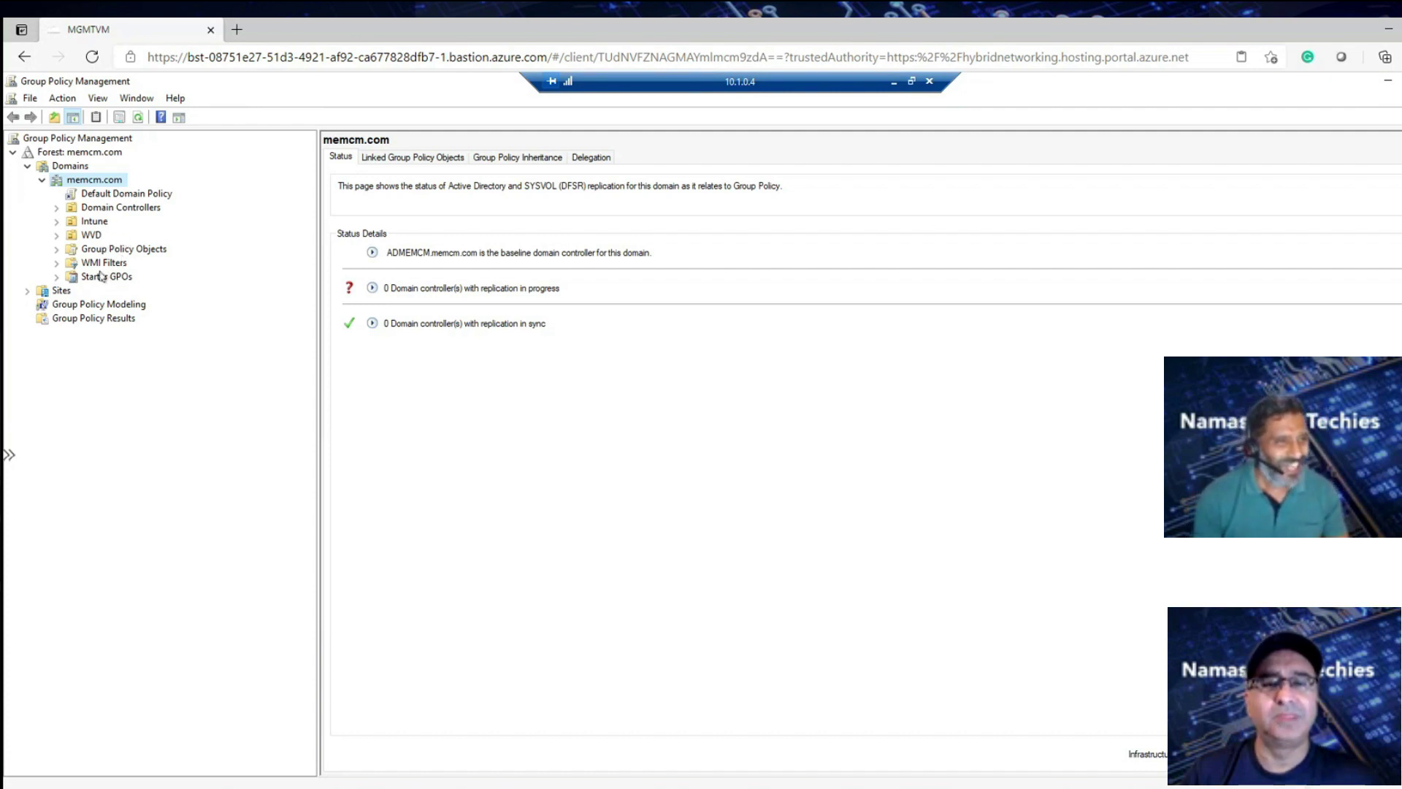
pyautogui.click(95, 222)
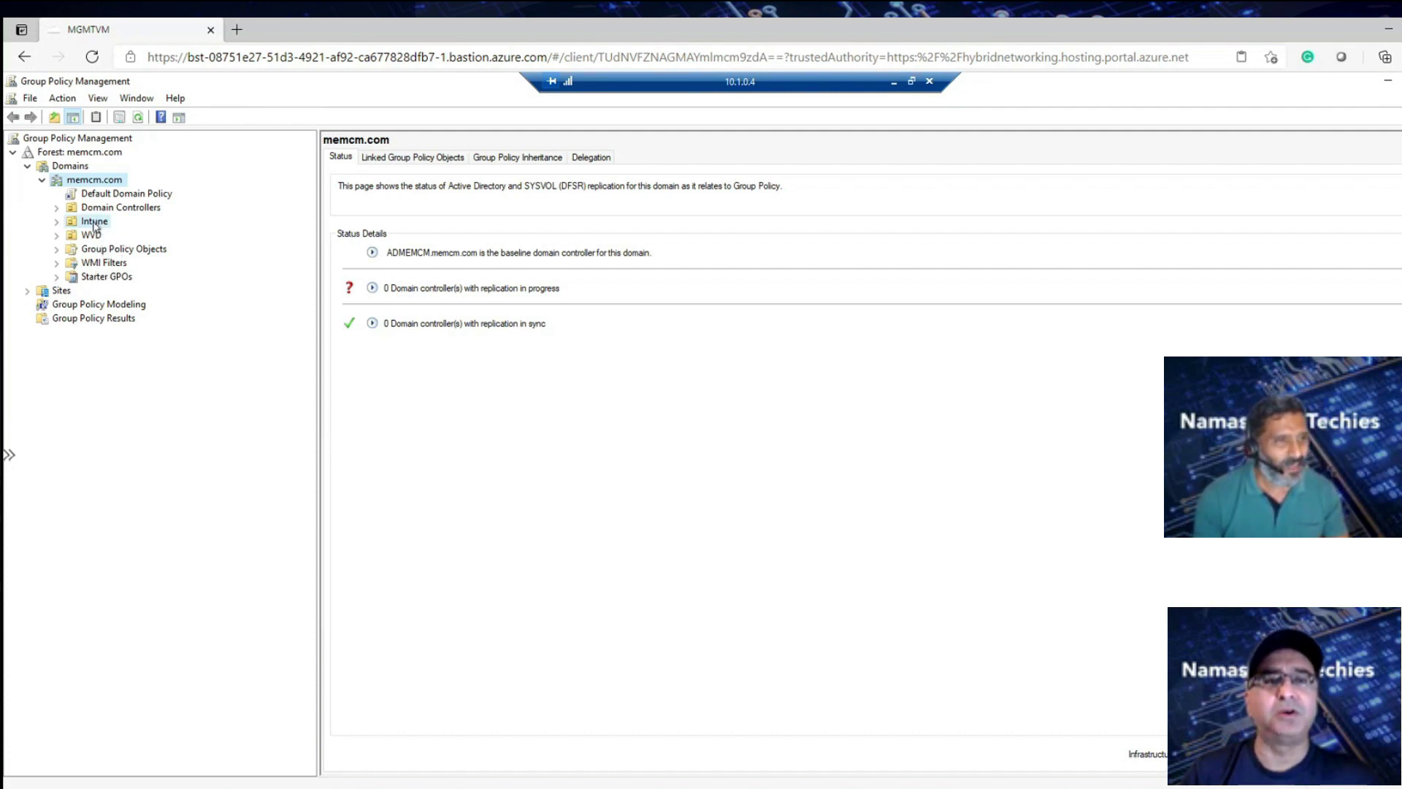
pyautogui.click(57, 222)
pyautogui.click(102, 236)
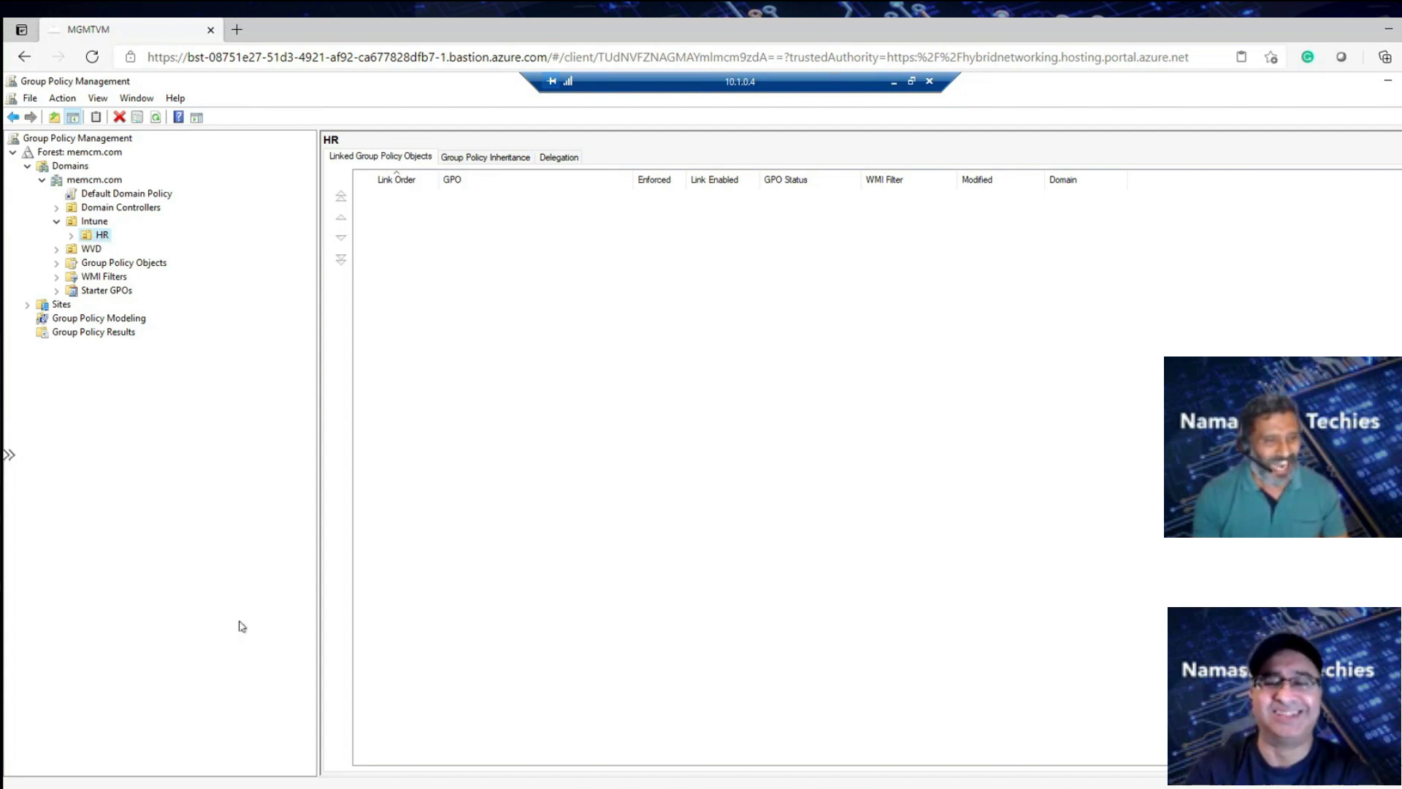
# Link the existing Intune GPO to the HR organizational unit
pyautogui.hotkey('alt', 'Tab')
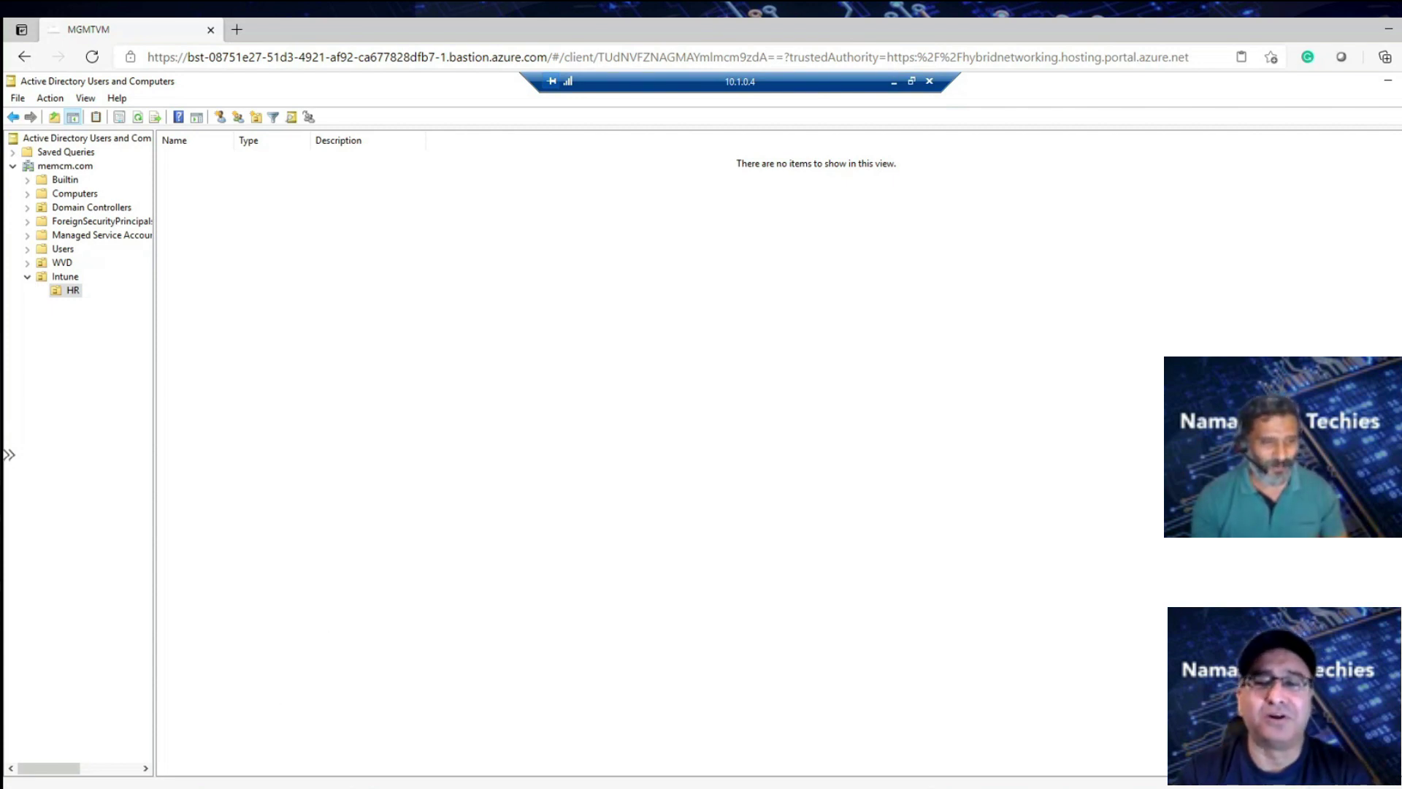
pyautogui.click(246, 786)
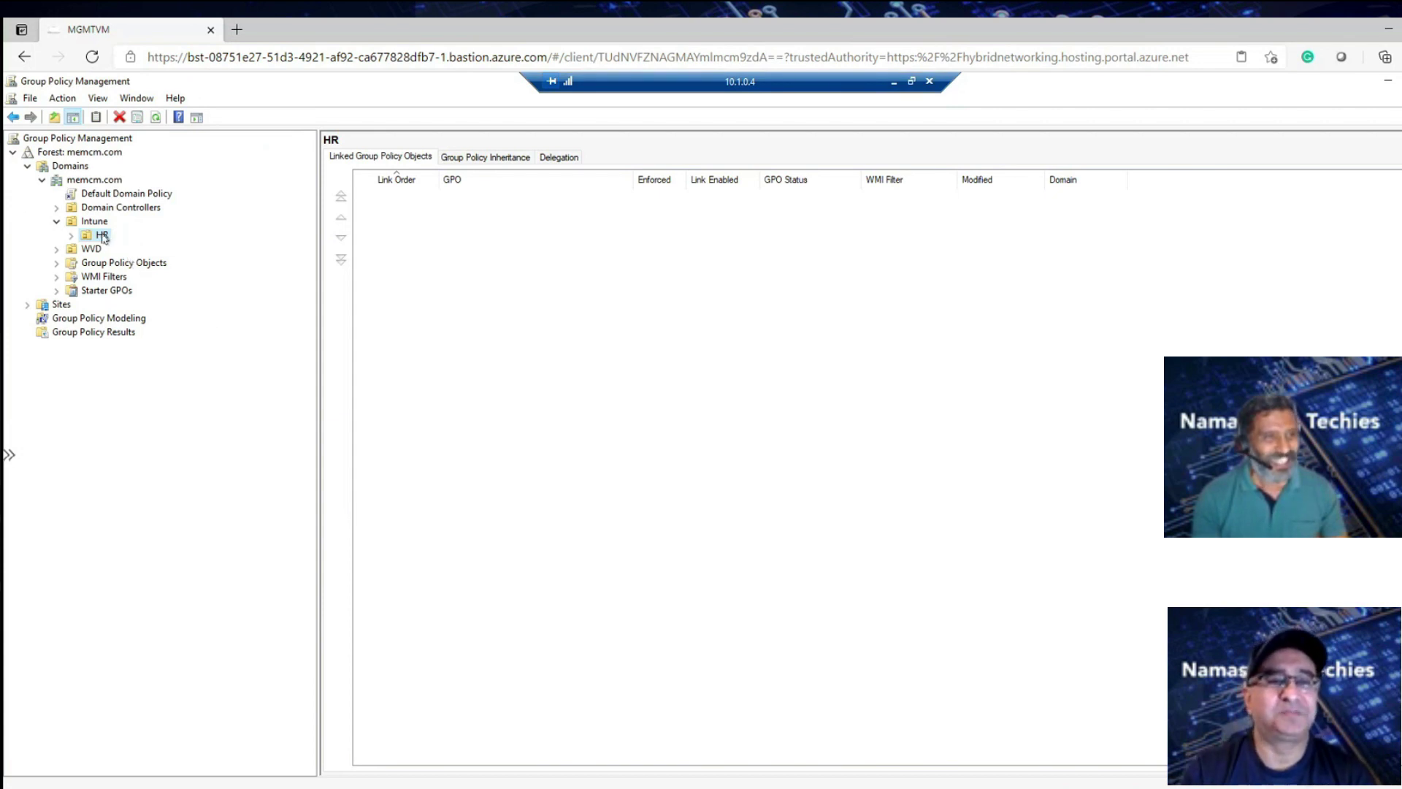
pyautogui.rightClick(103, 237)
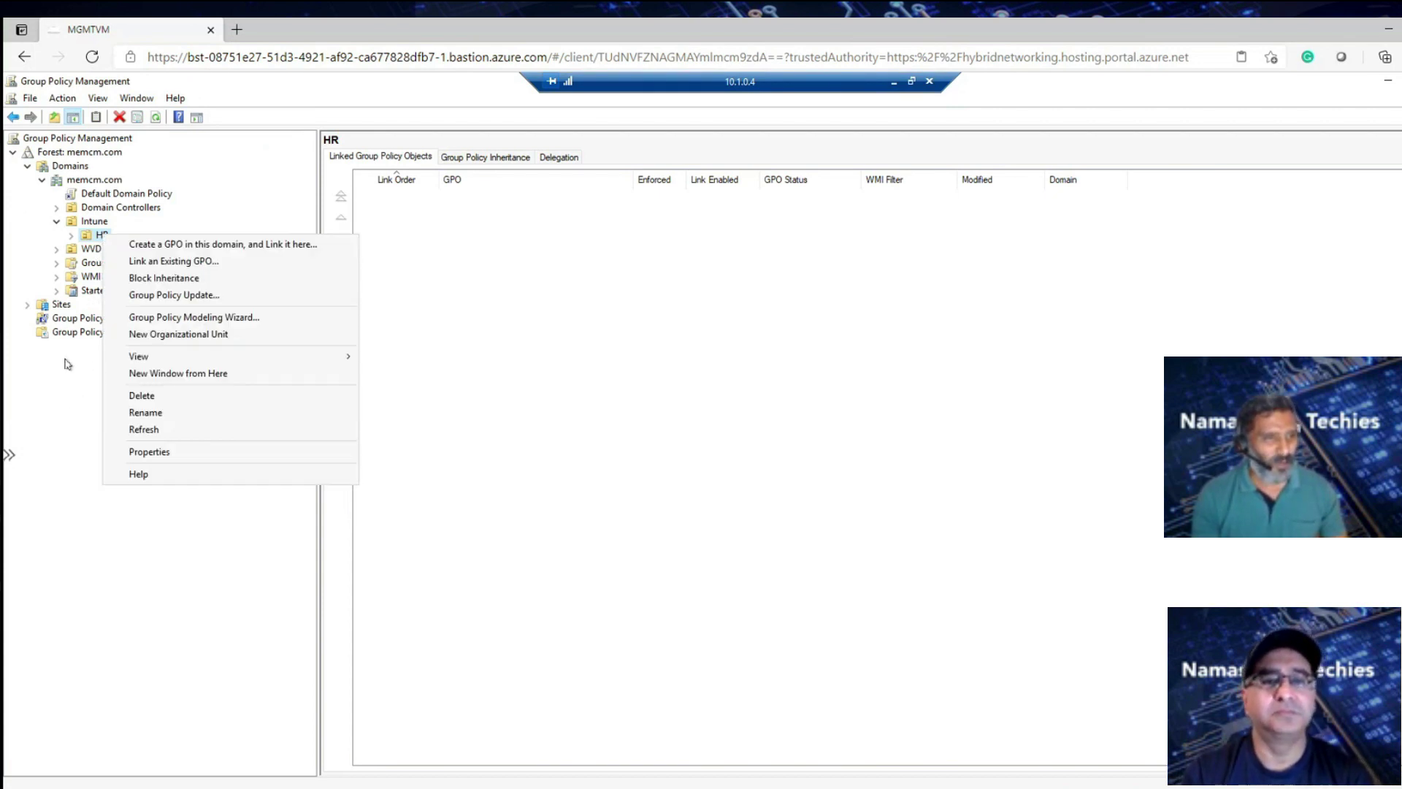
pyautogui.click(89, 261)
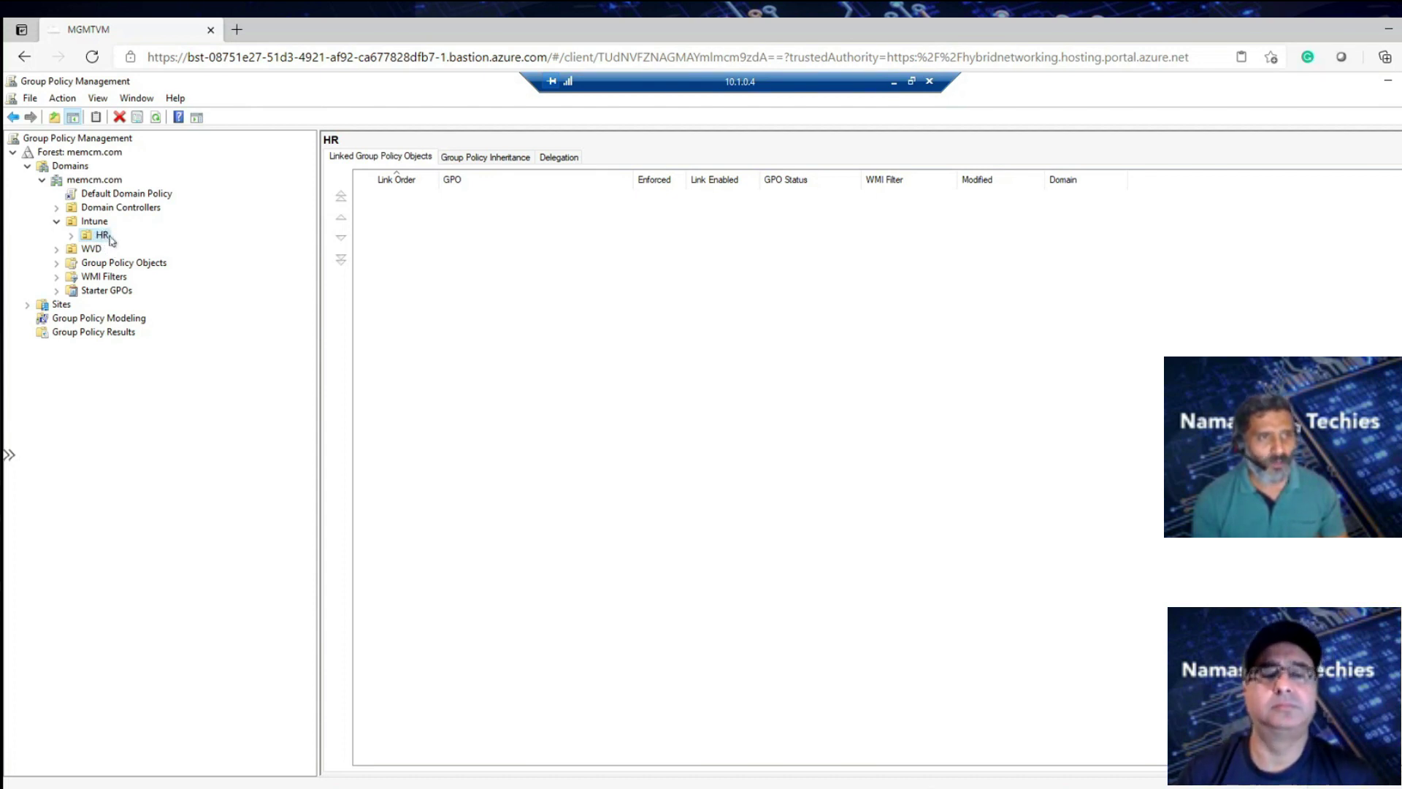
pyautogui.rightClick(102, 236)
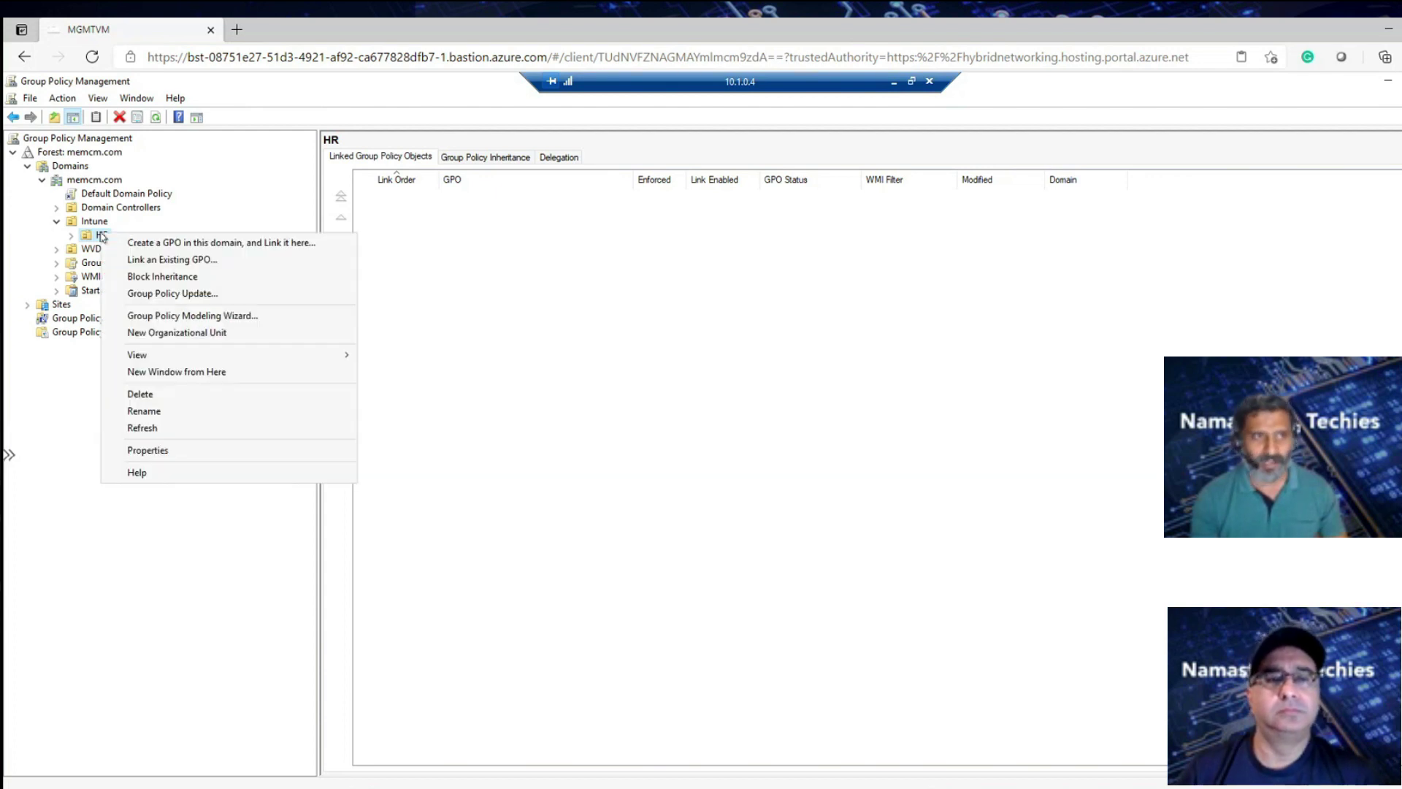
pyautogui.click(158, 261)
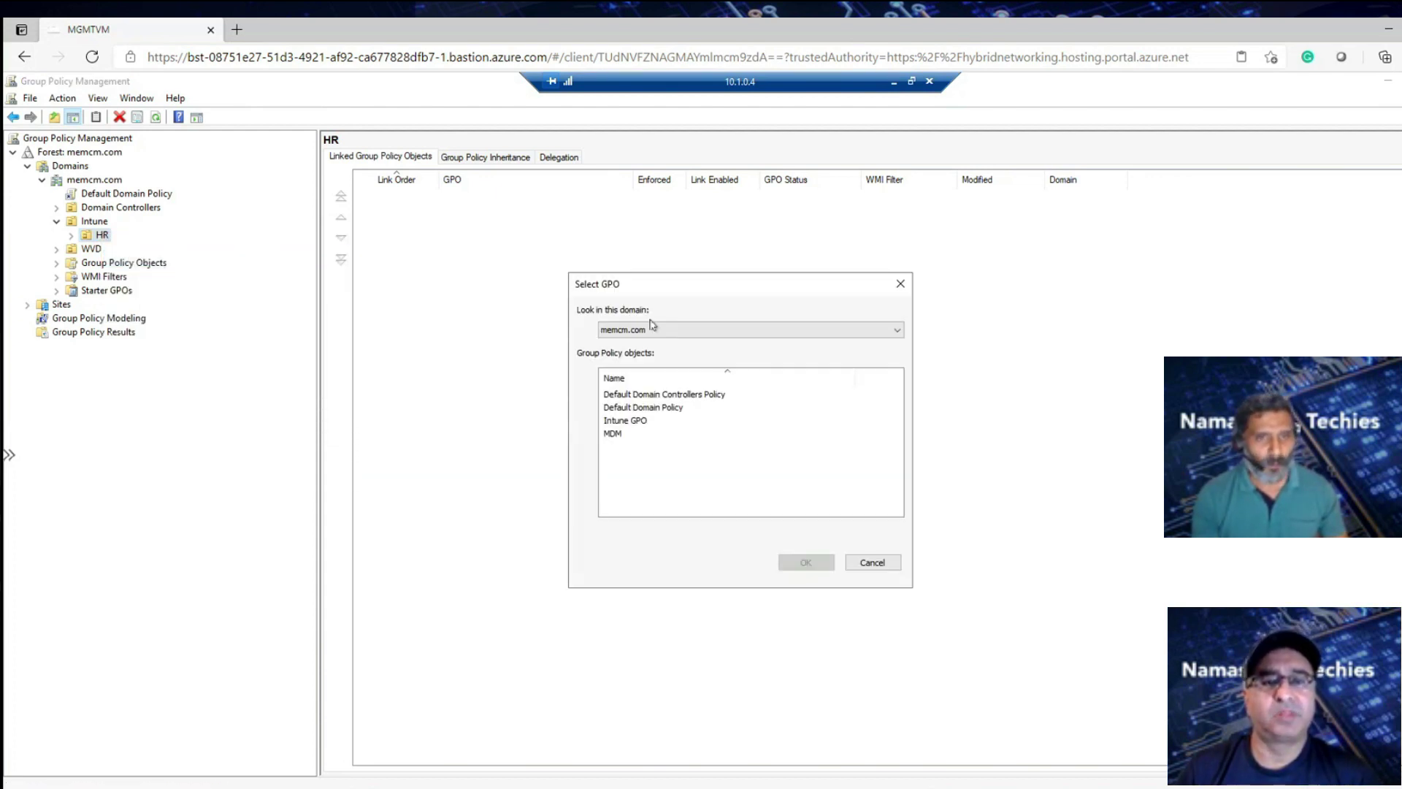
pyautogui.click(635, 419)
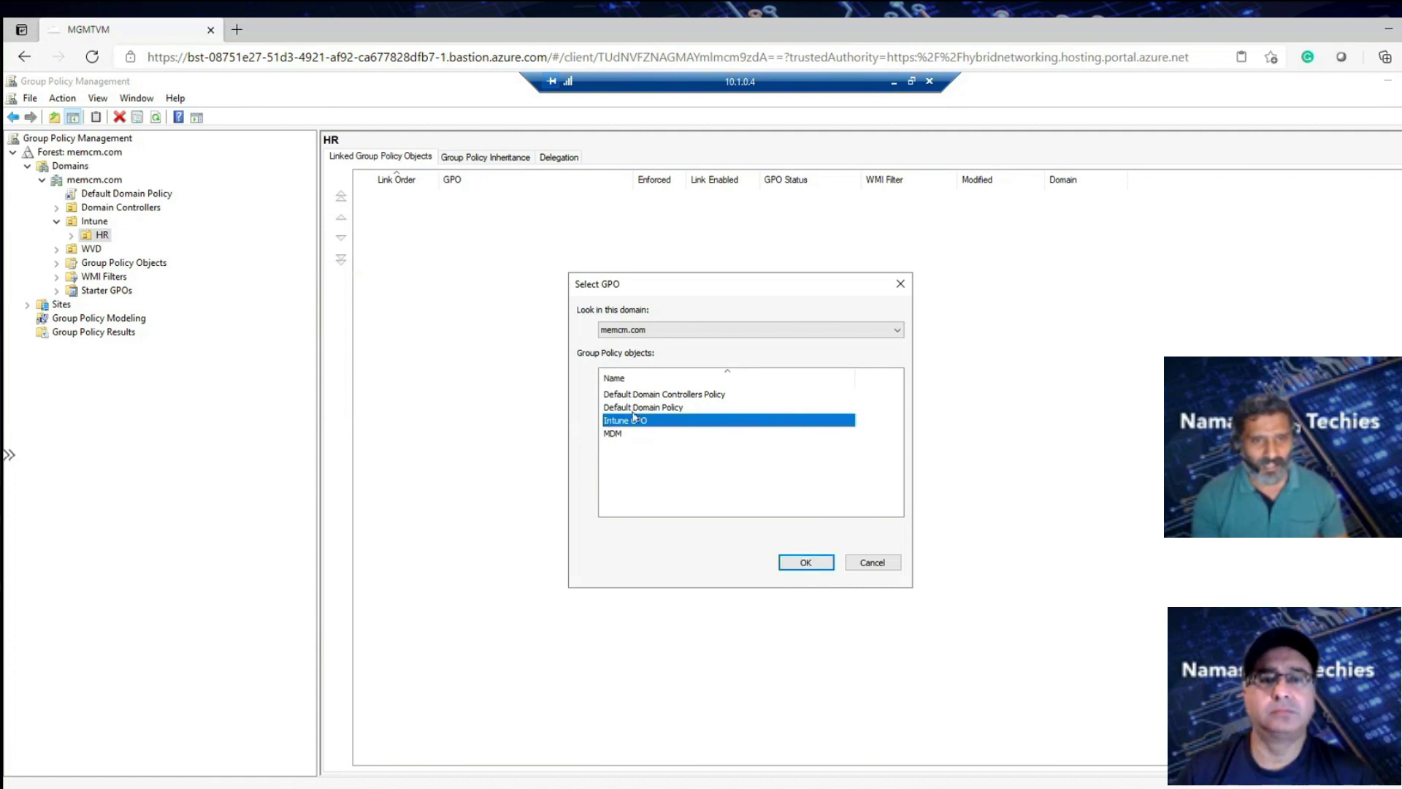
pyautogui.click(806, 562)
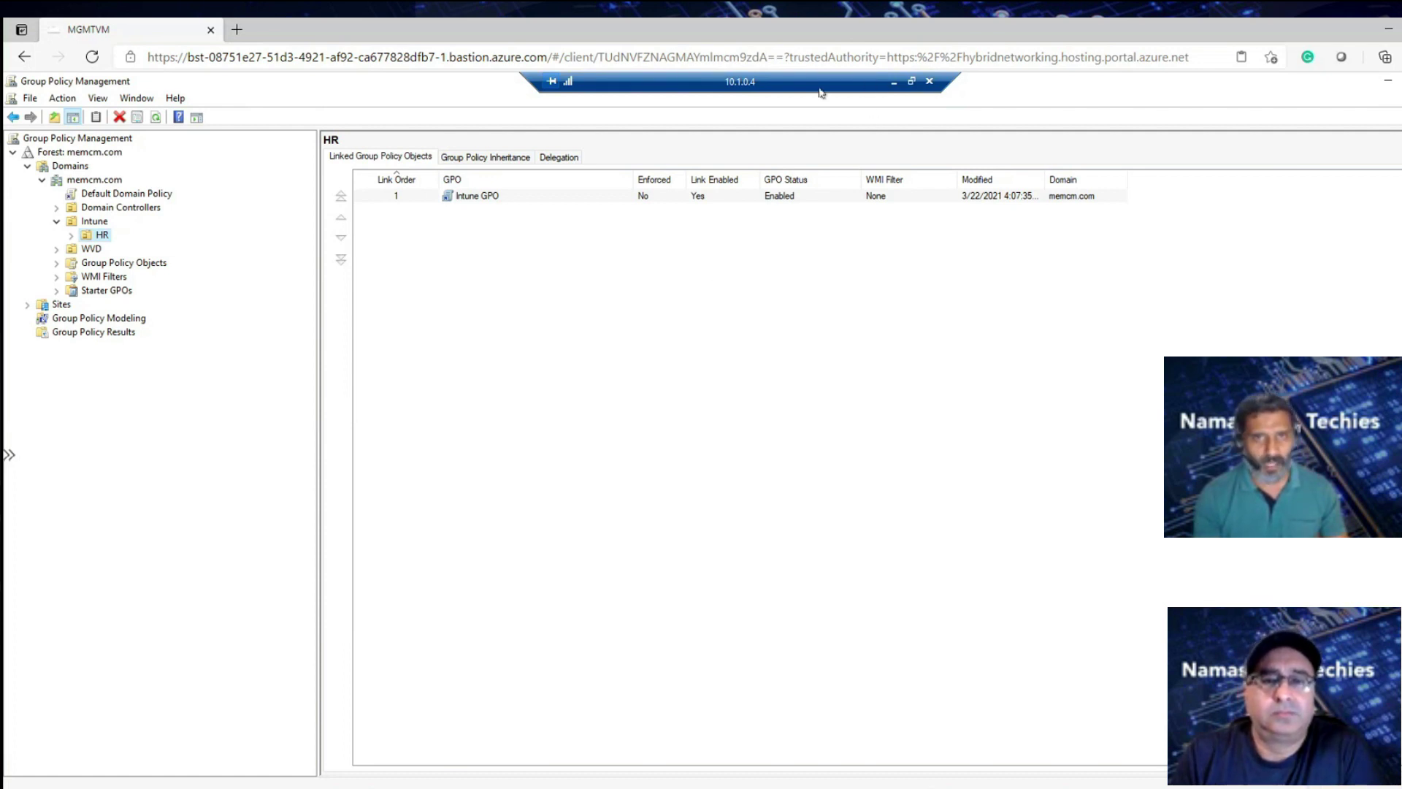
# Switch to the Prod Win10 remote session and open the management info of its MEMCM AD domain connection
pyautogui.moveTo(795, 88); pyautogui.dragTo(580, 86)
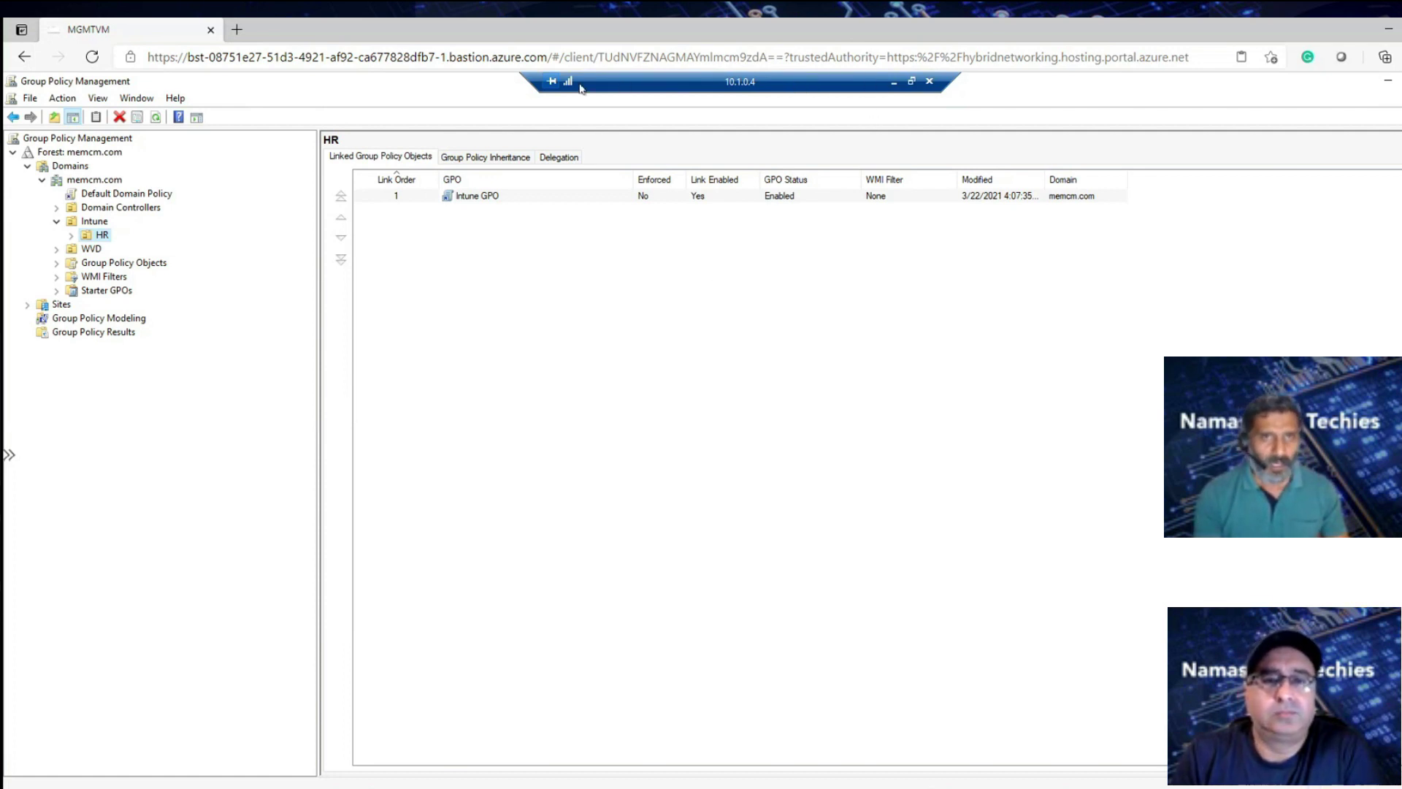
pyautogui.click(677, 82)
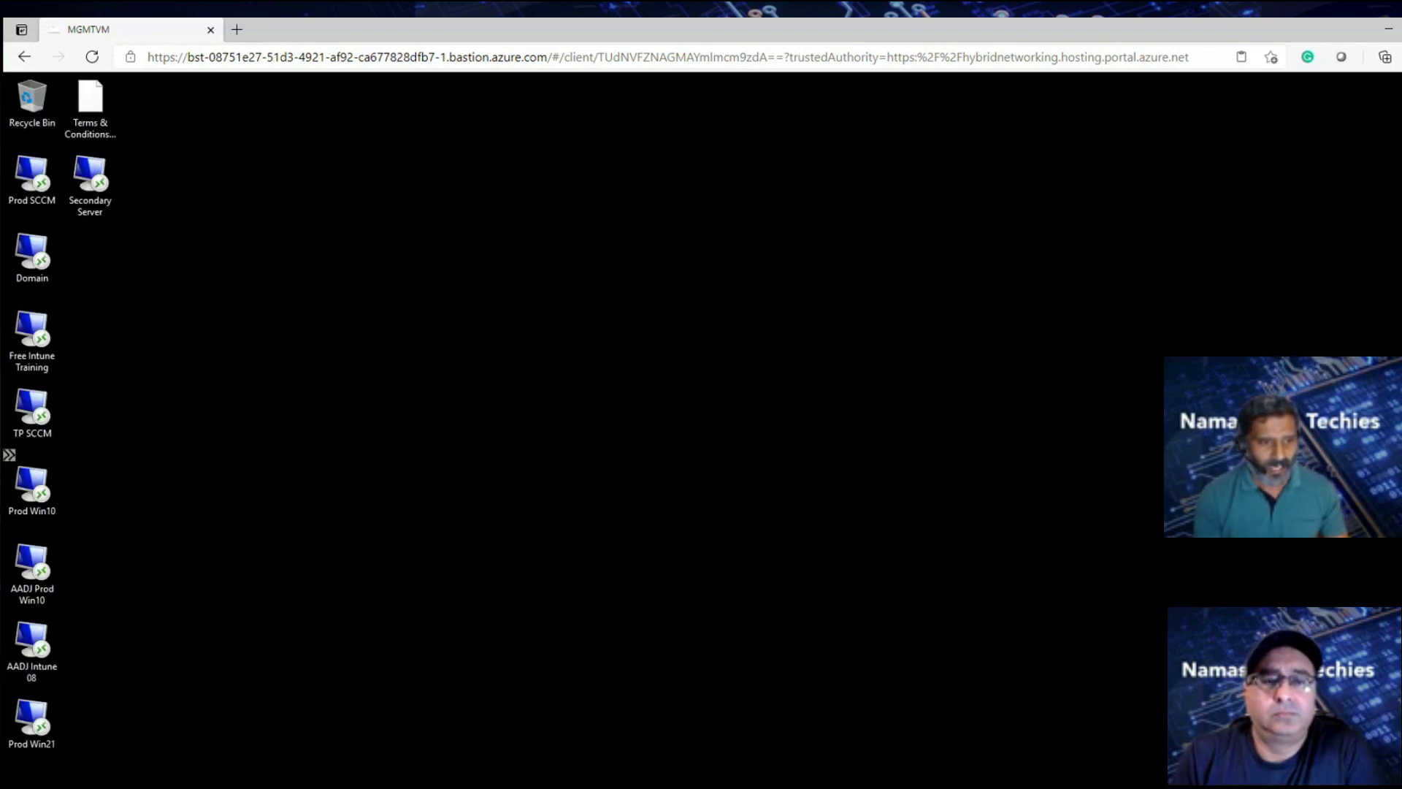
pyautogui.moveTo(327, 763)
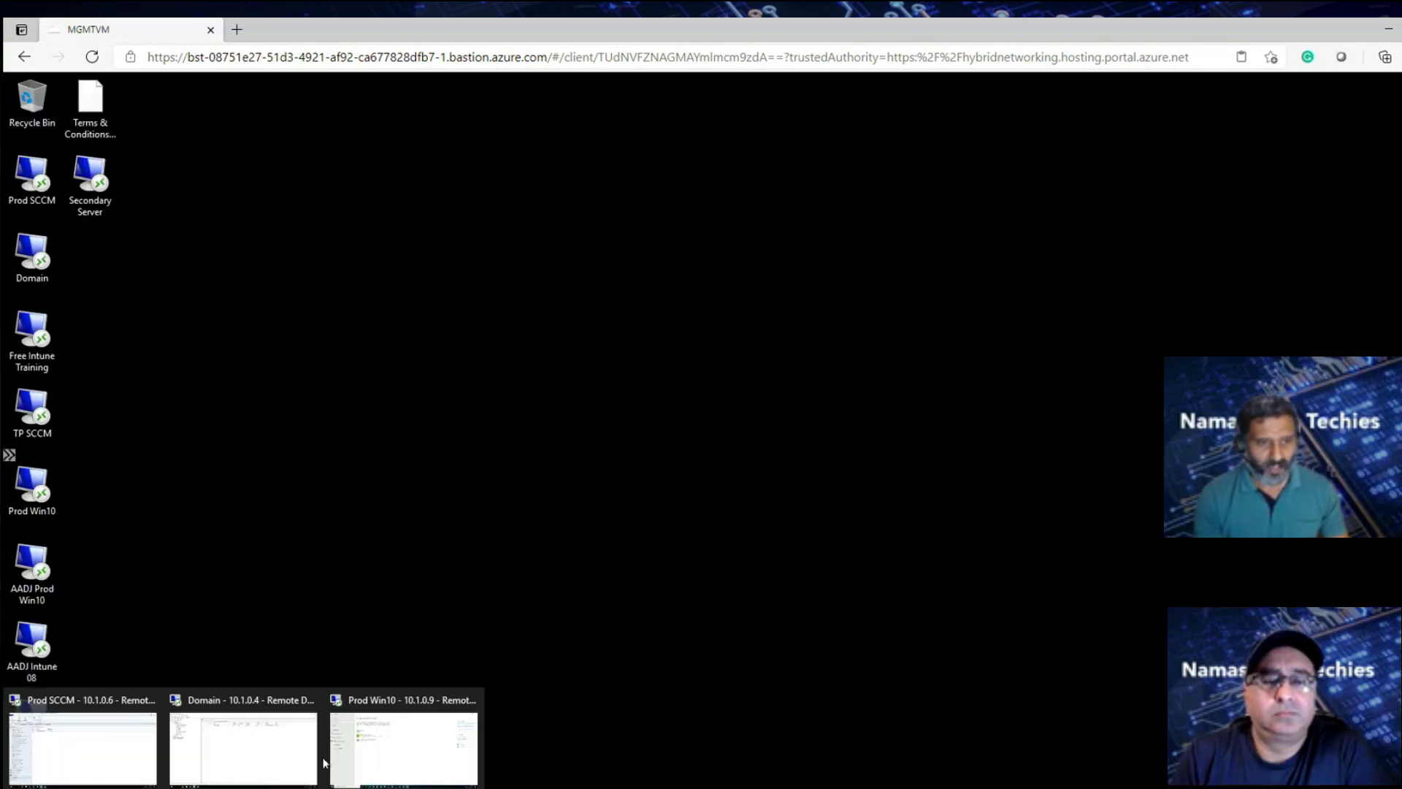
pyautogui.click(373, 762)
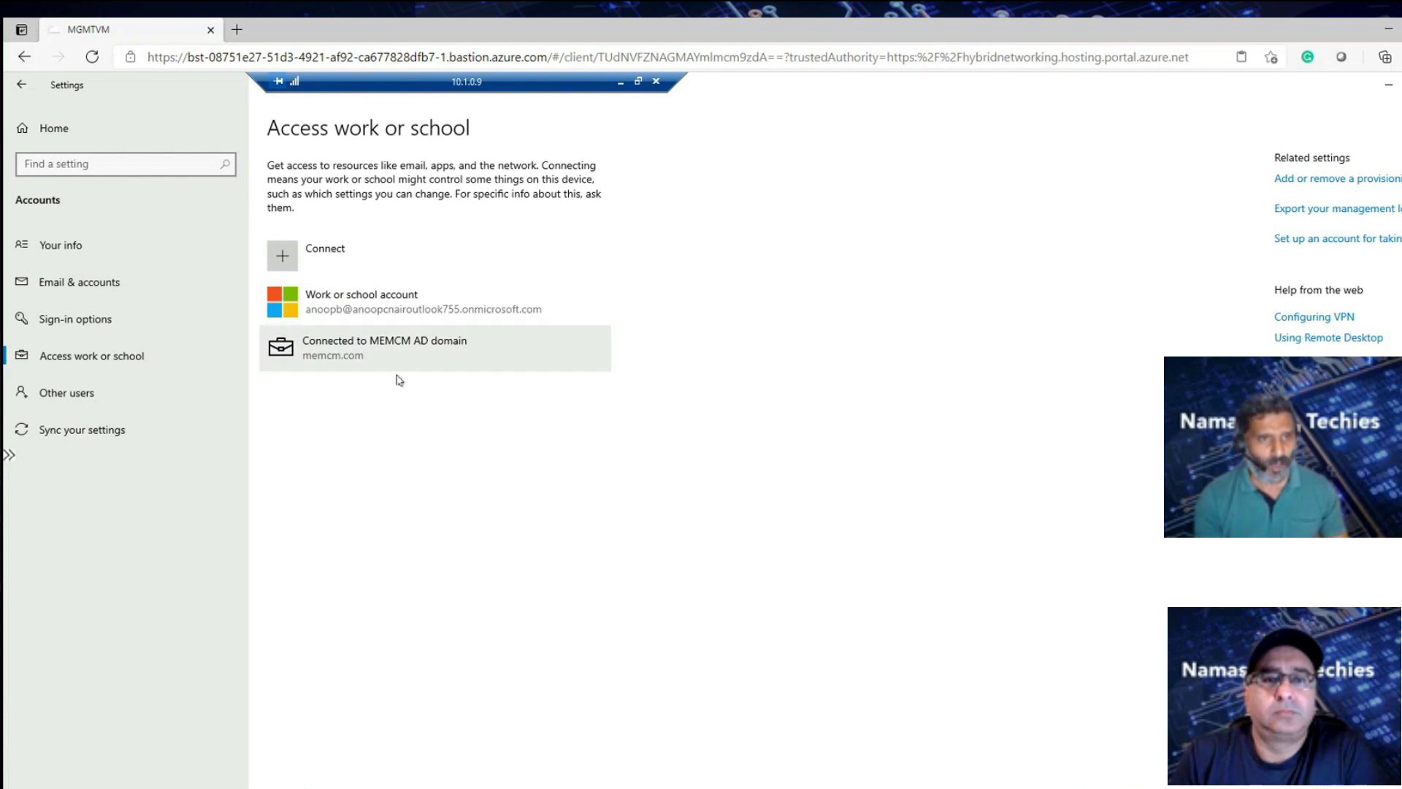
pyautogui.click(357, 354)
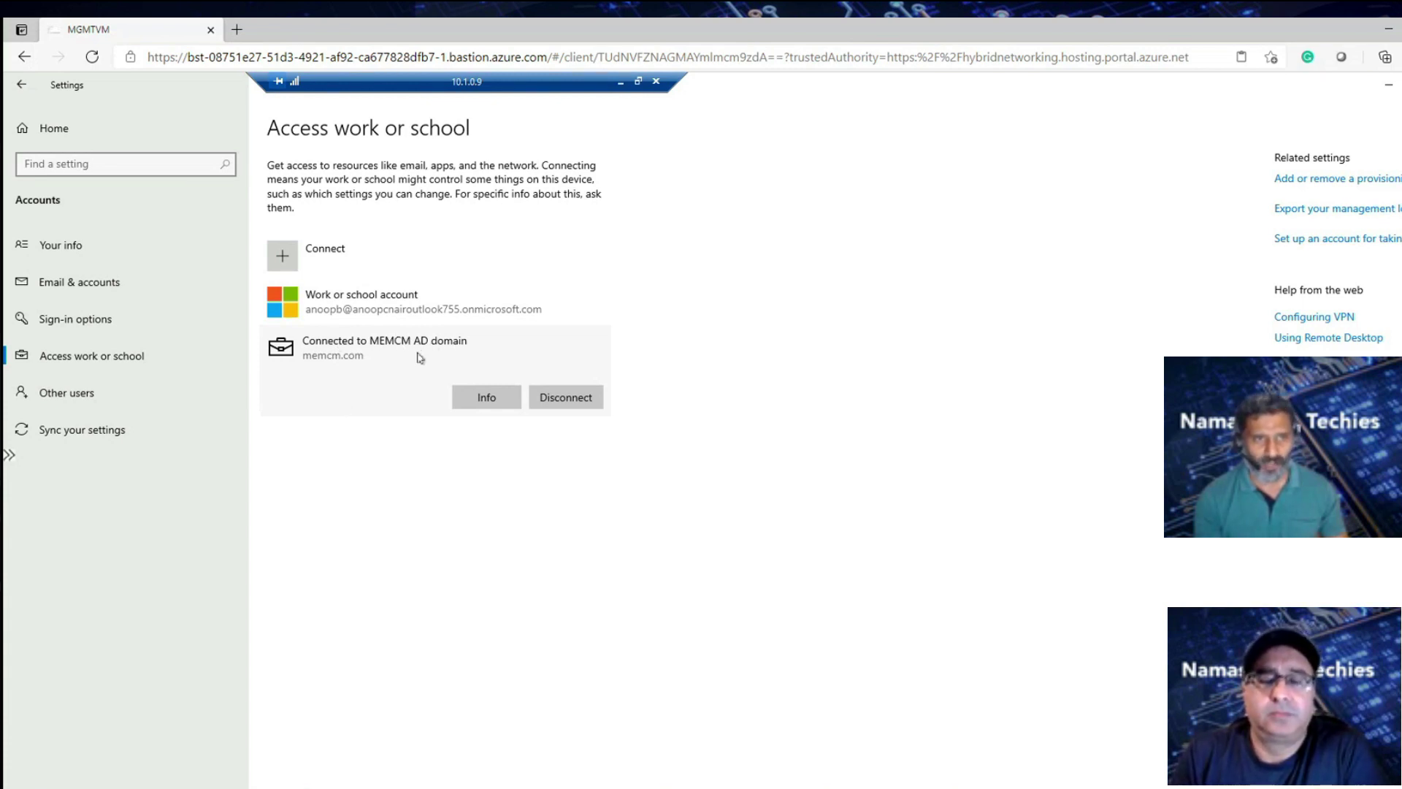
pyautogui.click(475, 395)
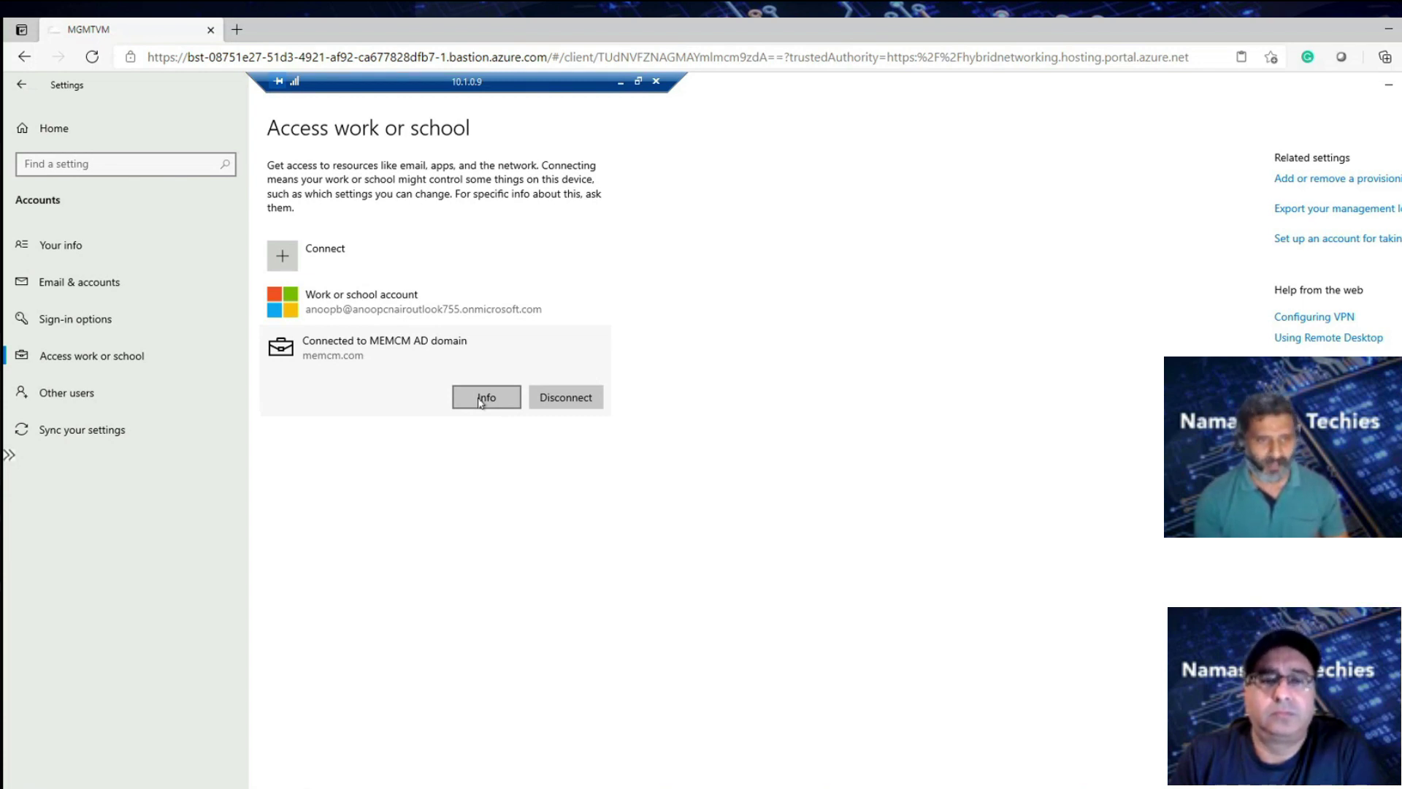
pyautogui.click(480, 400)
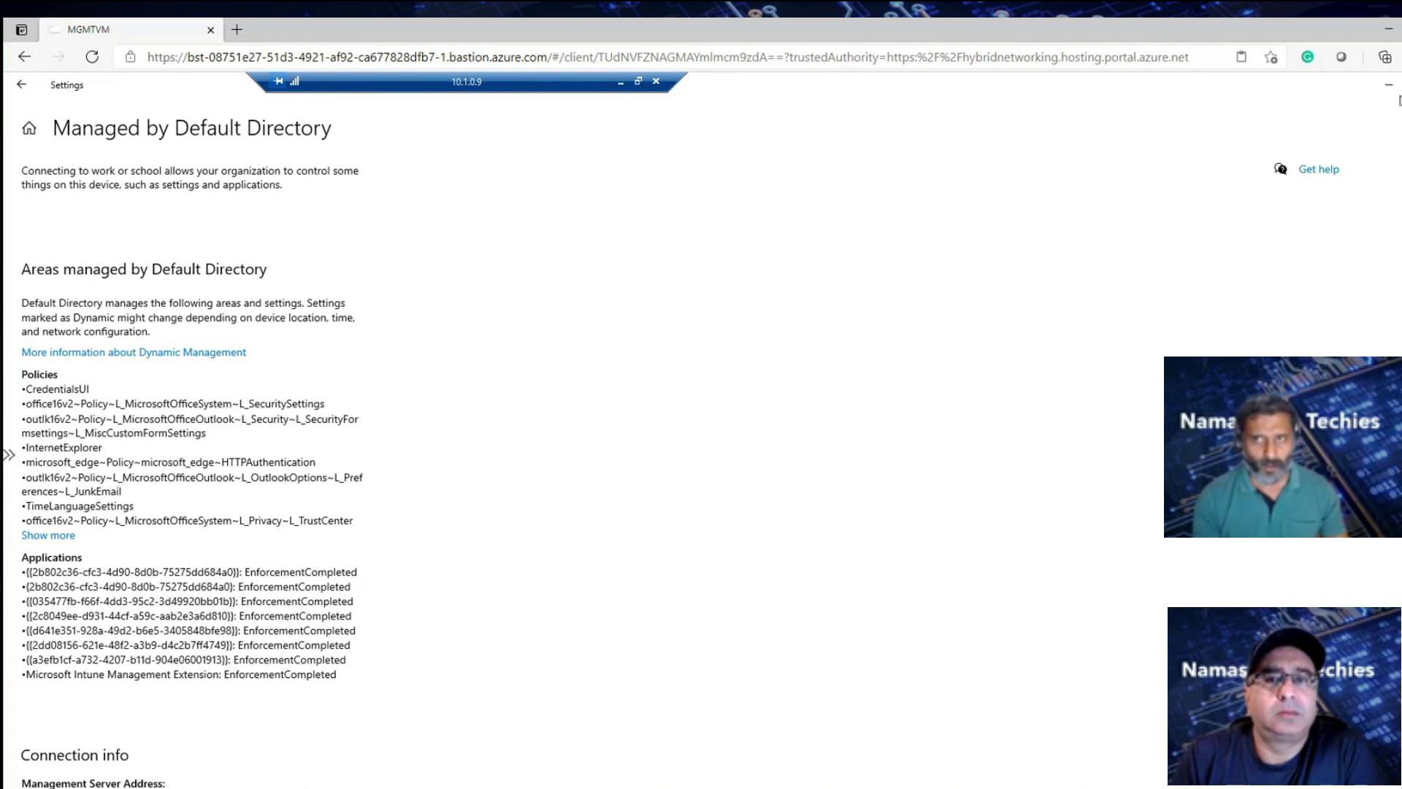
# Review the managed policies, applications, connection info and device sync status, and put the Settings window away
pyautogui.press('super+Down')
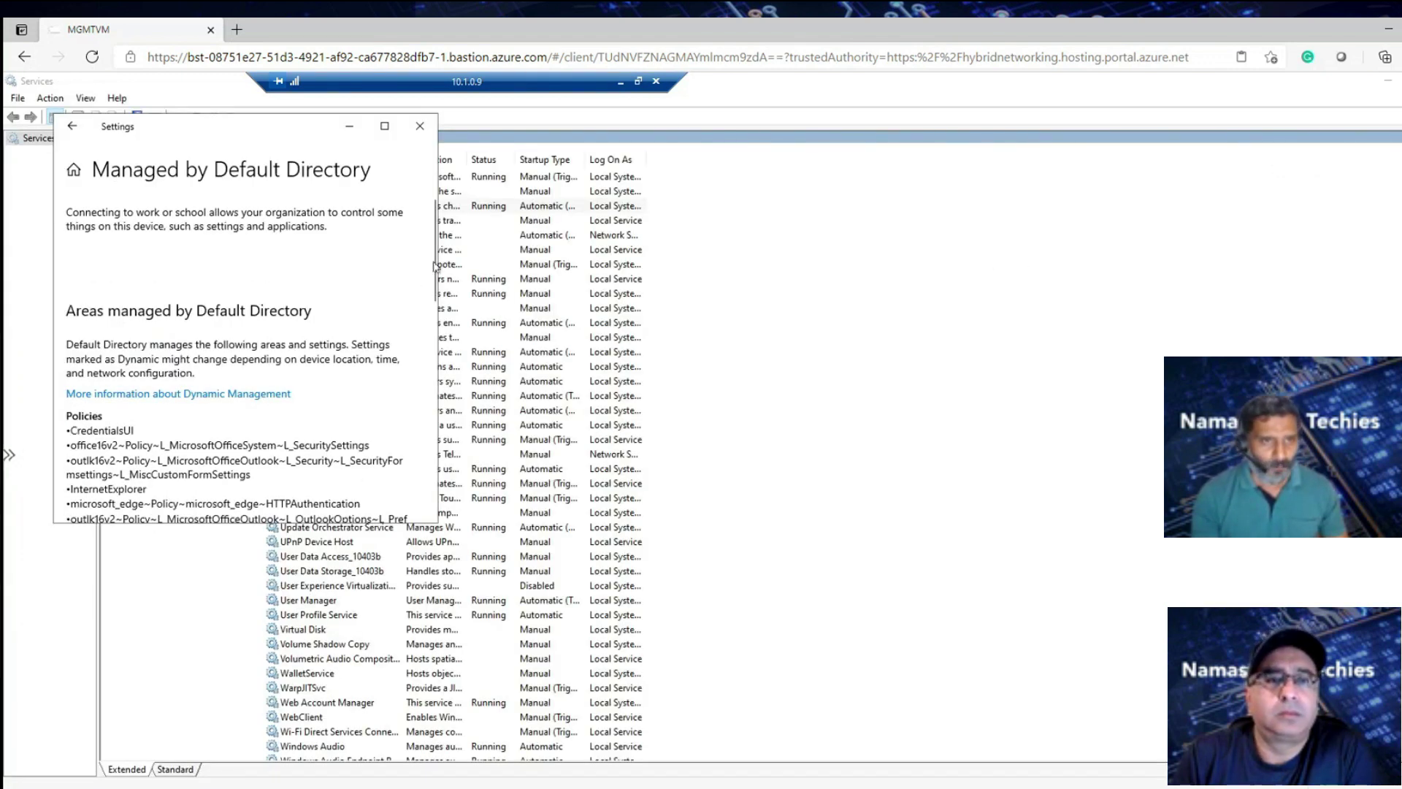
pyautogui.scroll(-1, 436, 320)
pyautogui.scroll(-8, 435, 320)
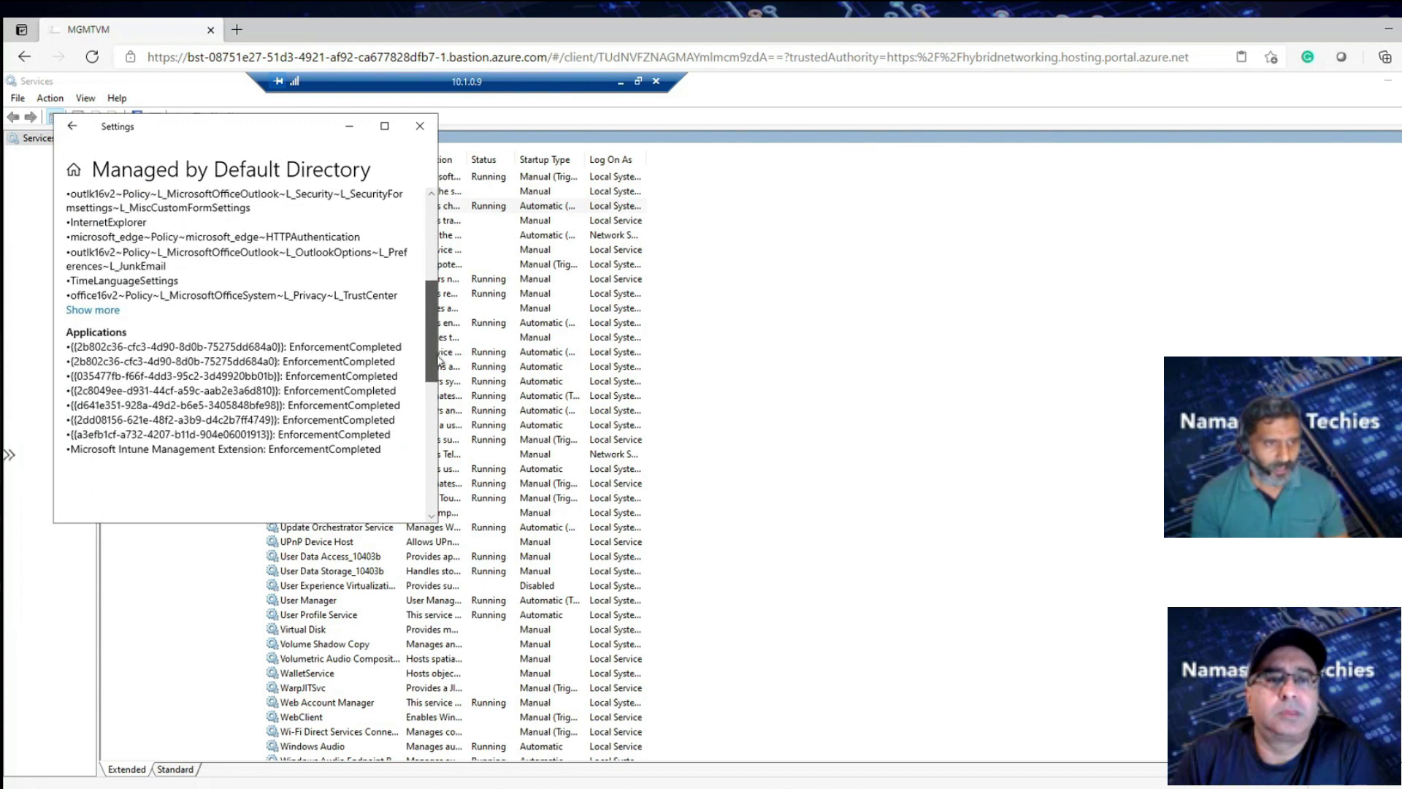
pyautogui.scroll(-5, 443, 390)
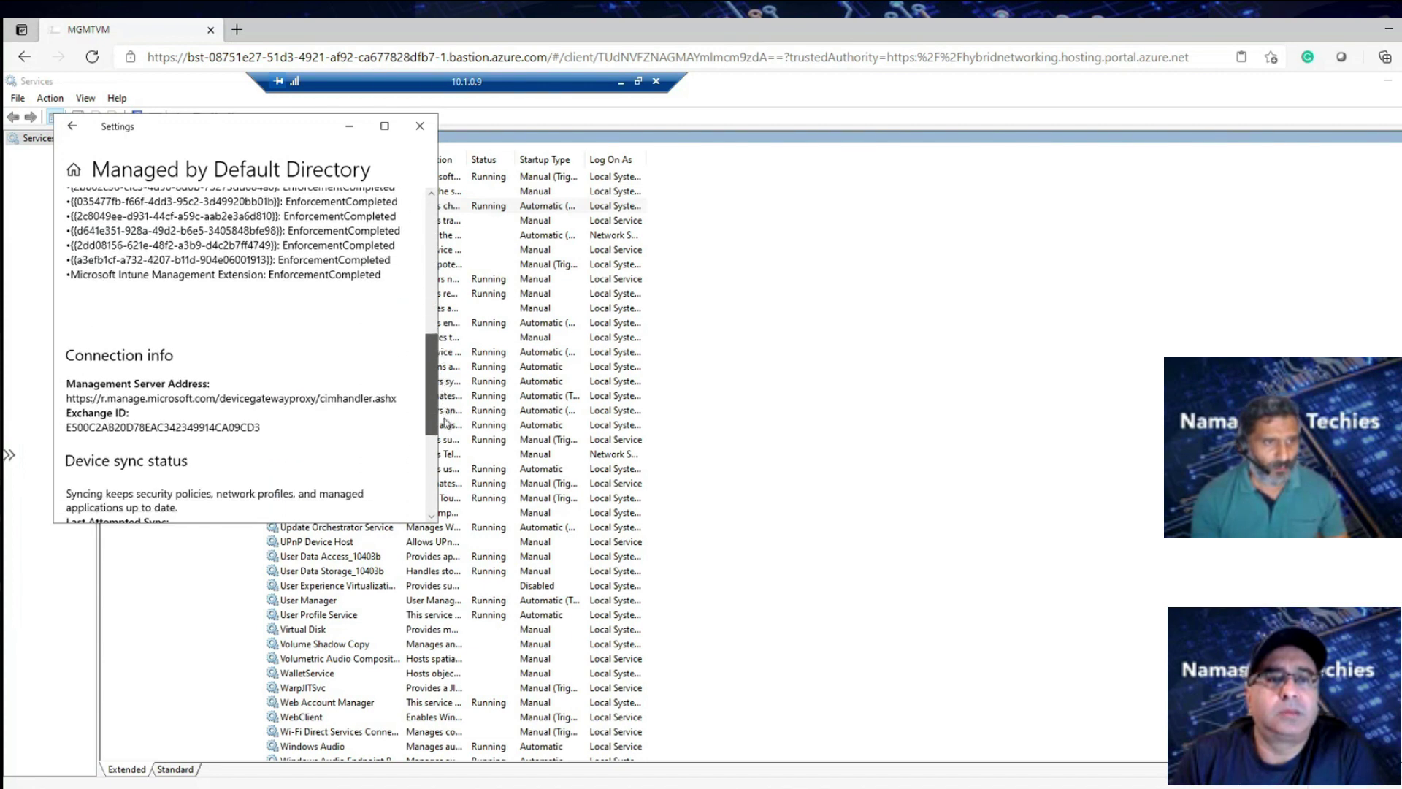
pyautogui.scroll(-2, 444, 458)
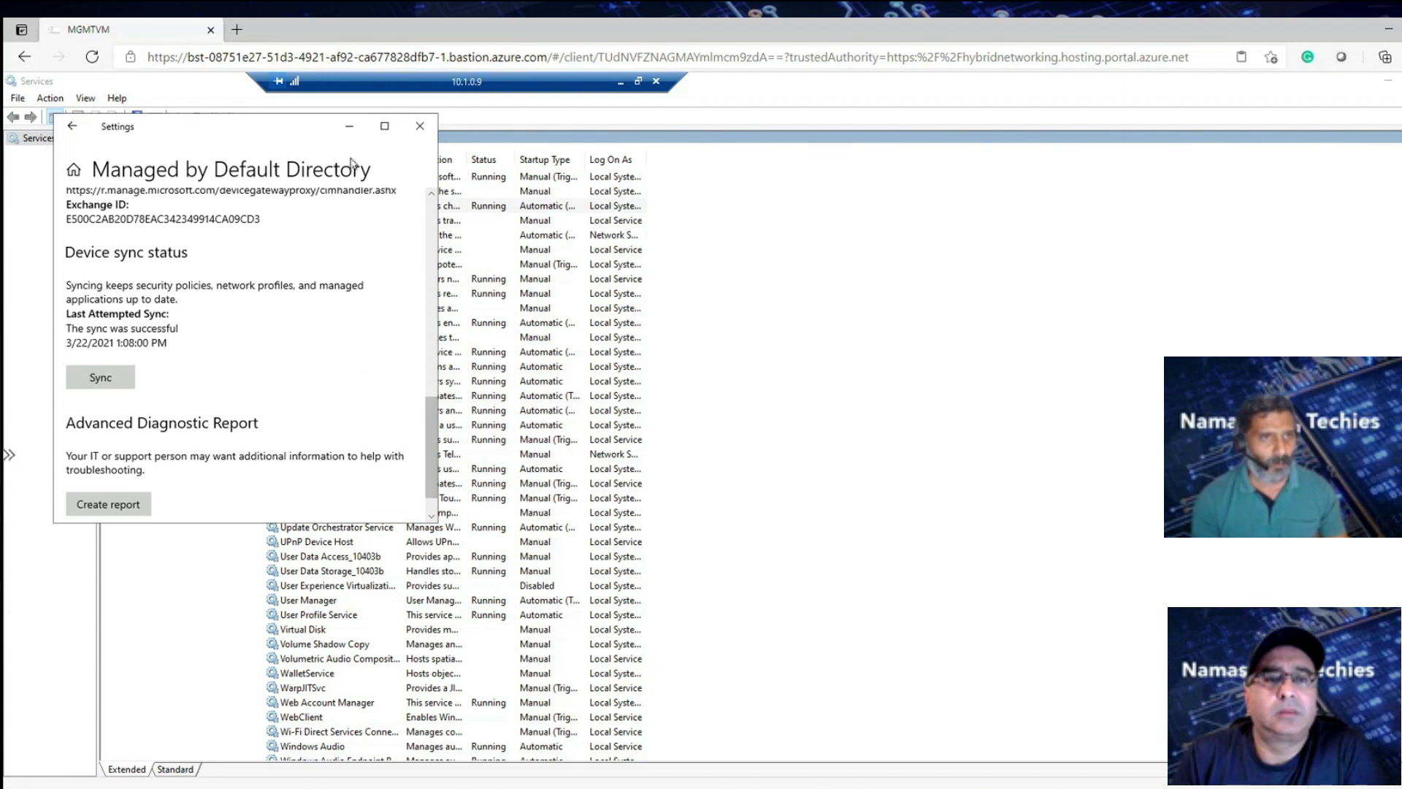
pyautogui.click(348, 130)
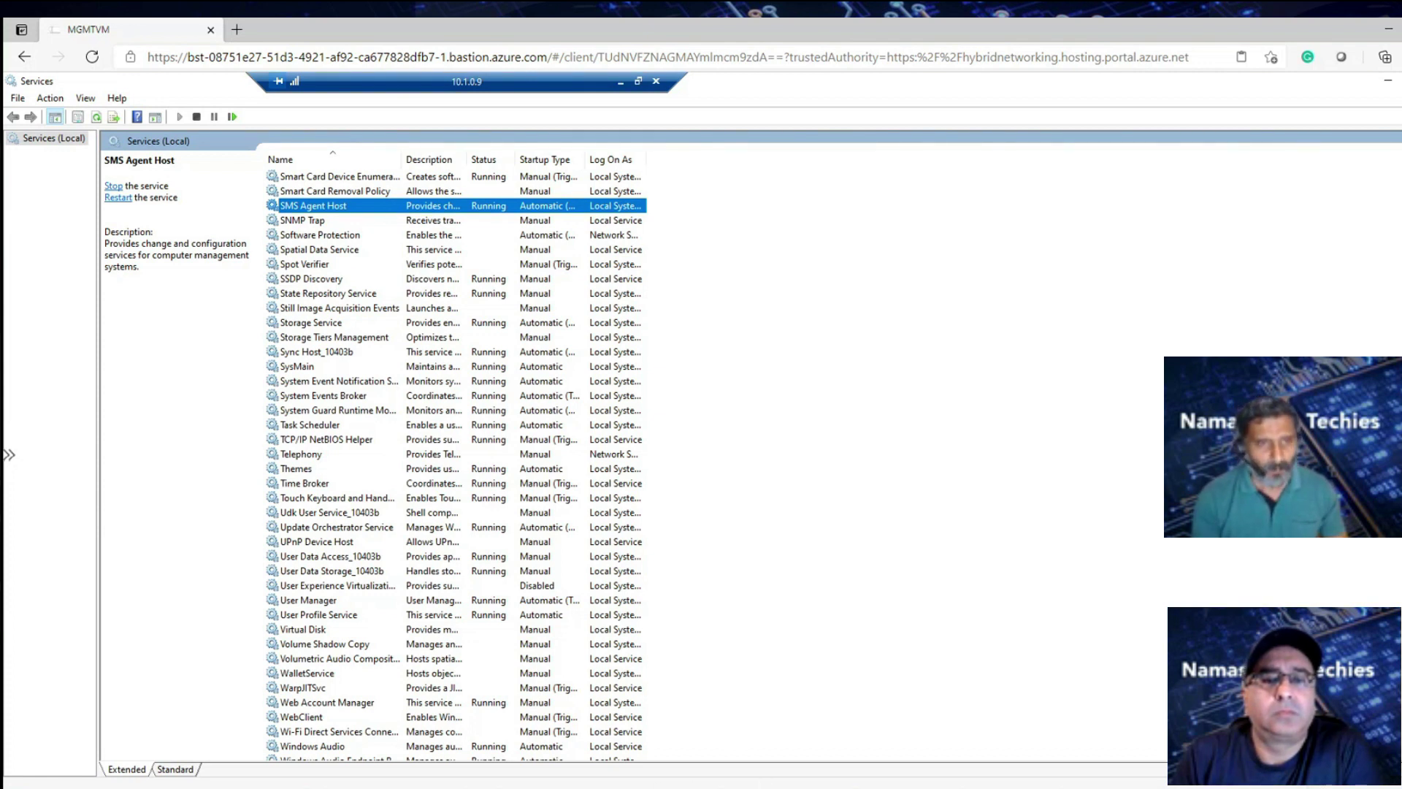
# Run rsop from the Command Prompt and show the Resultant Set of Policy window maximized
pyautogui.click(599, 786)
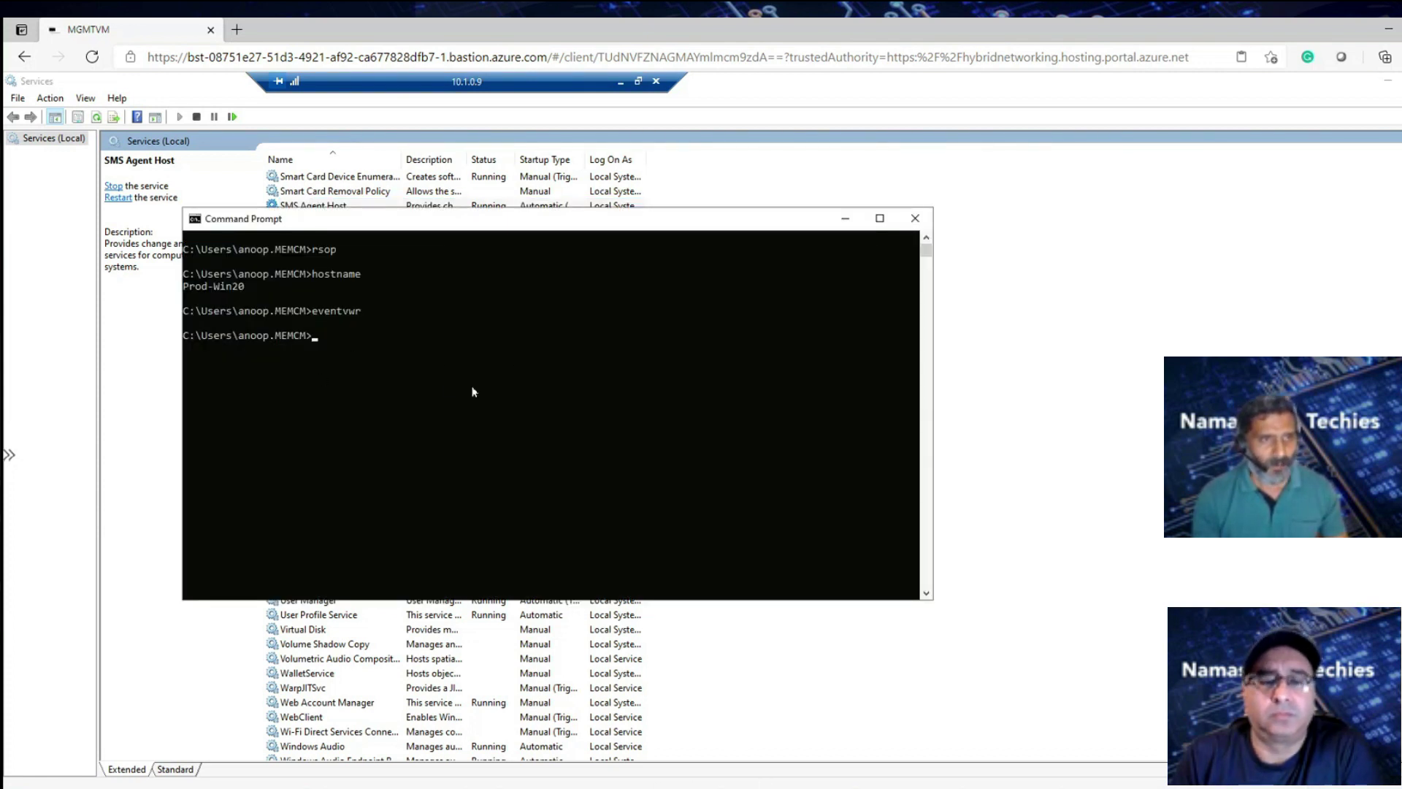
pyautogui.write('rsop')
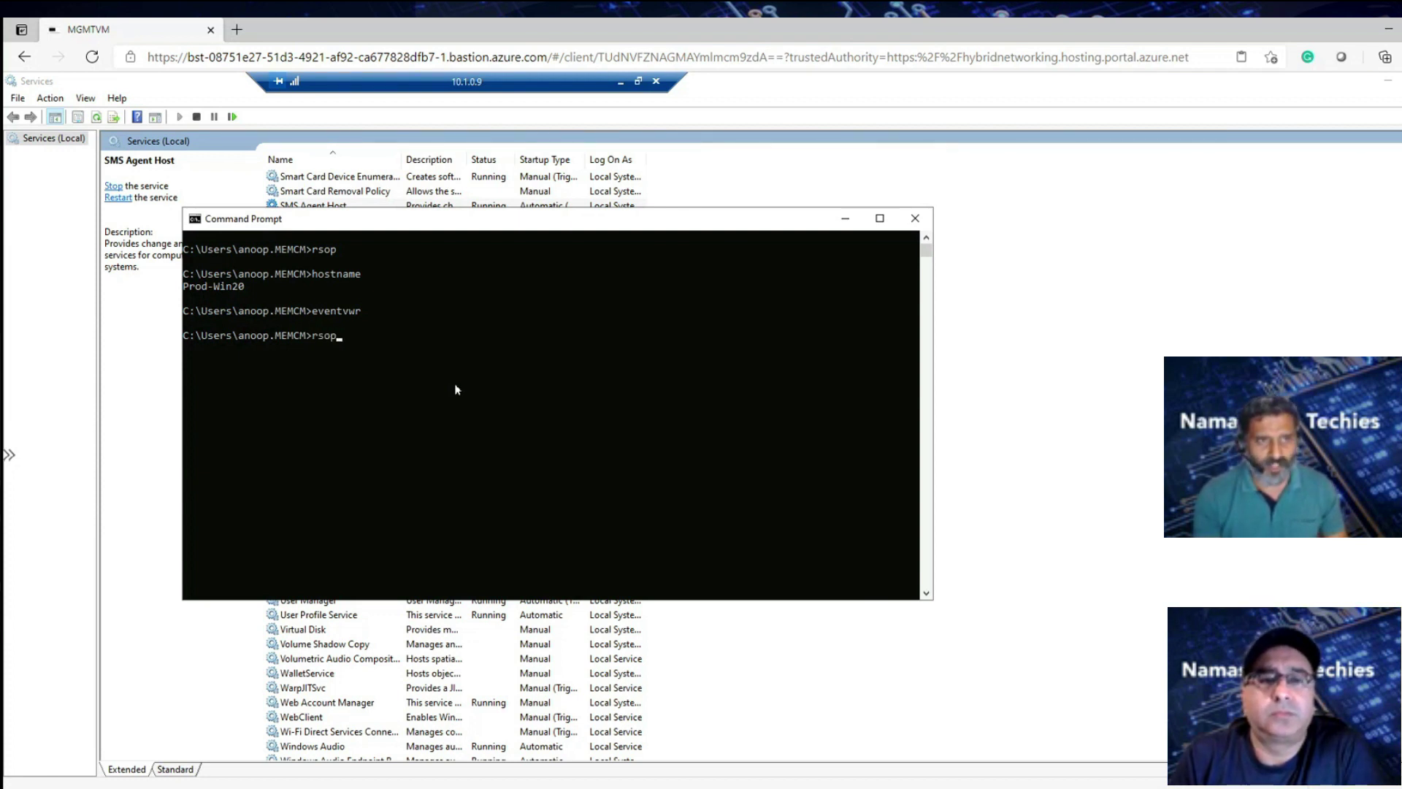
pyautogui.press('Return')
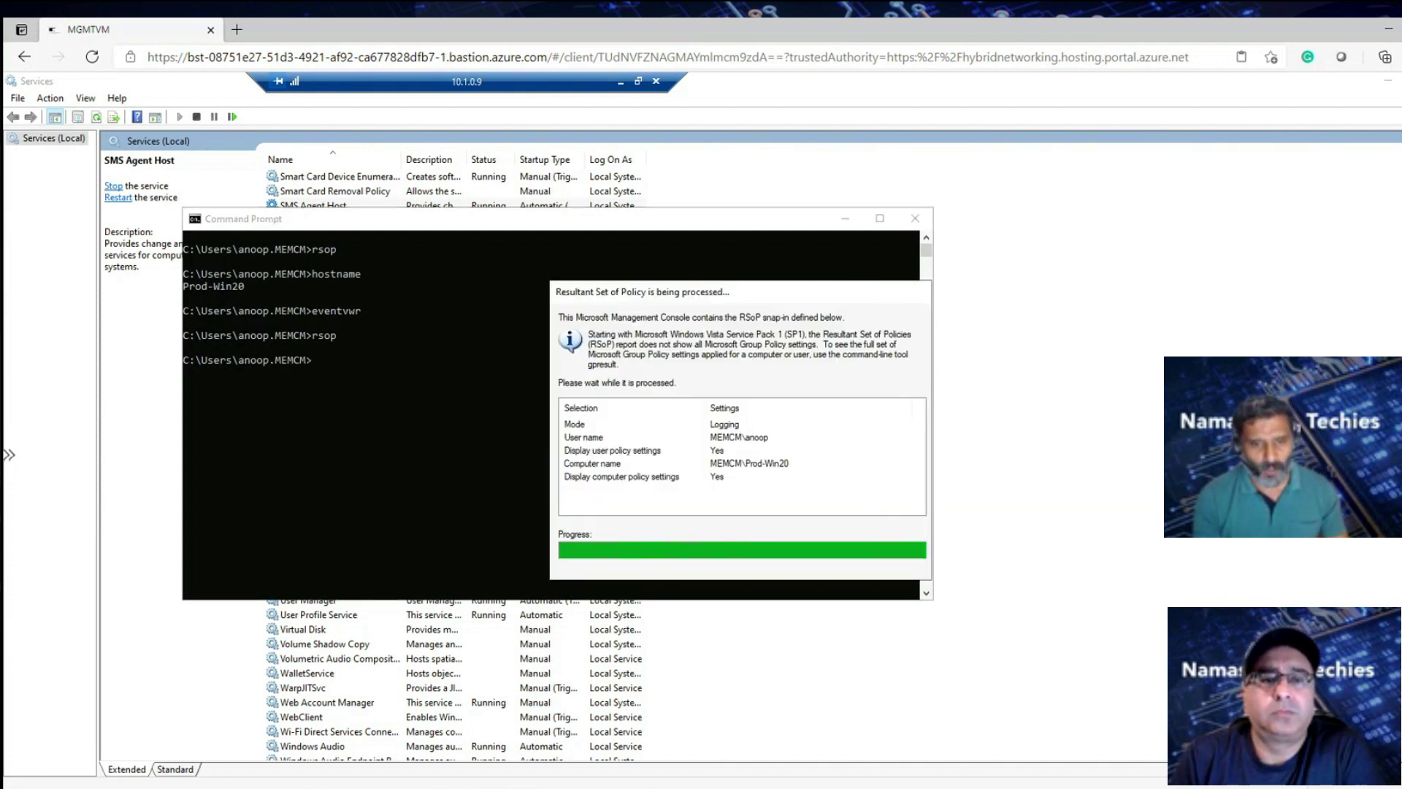
pyautogui.moveTo(737, 787)
pyautogui.click(738, 752)
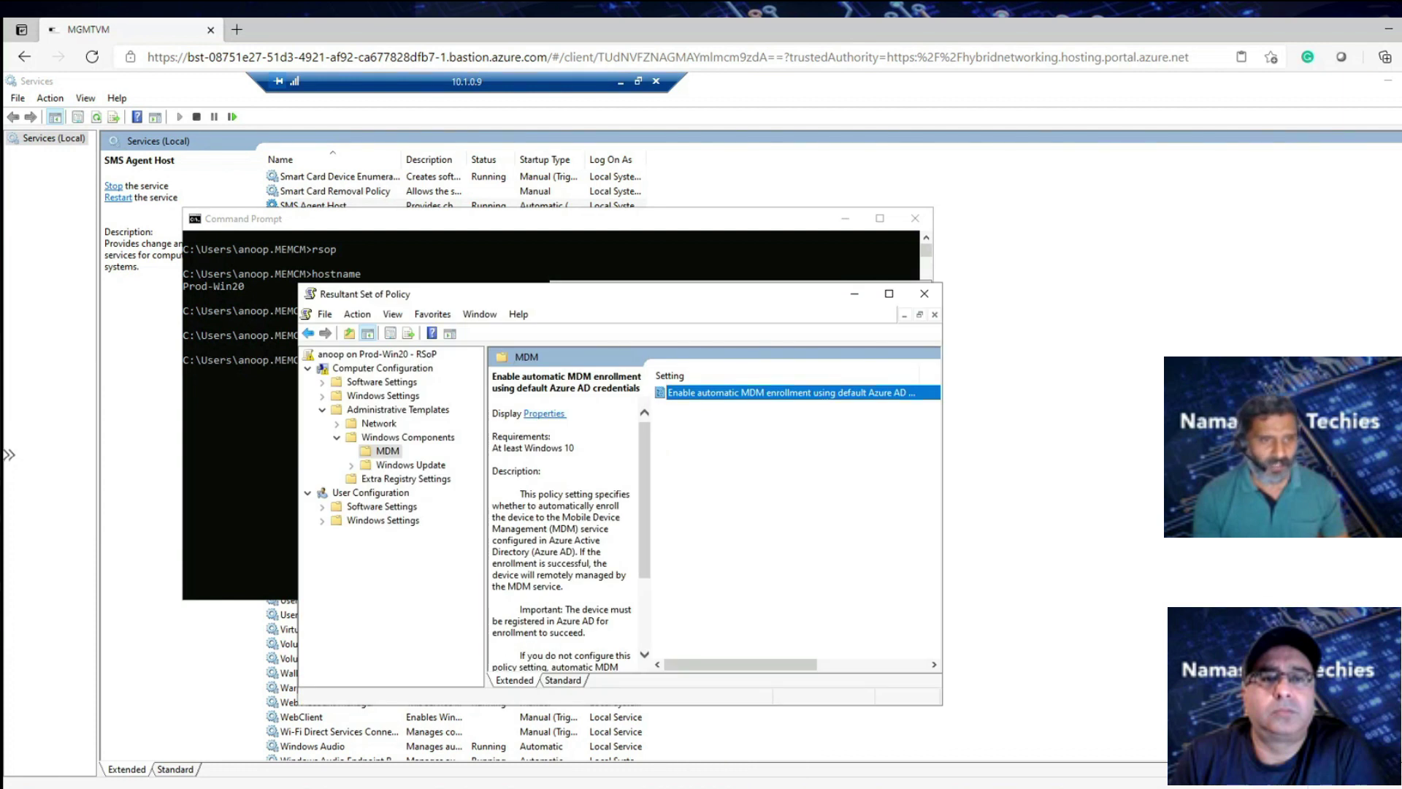
pyautogui.click(890, 295)
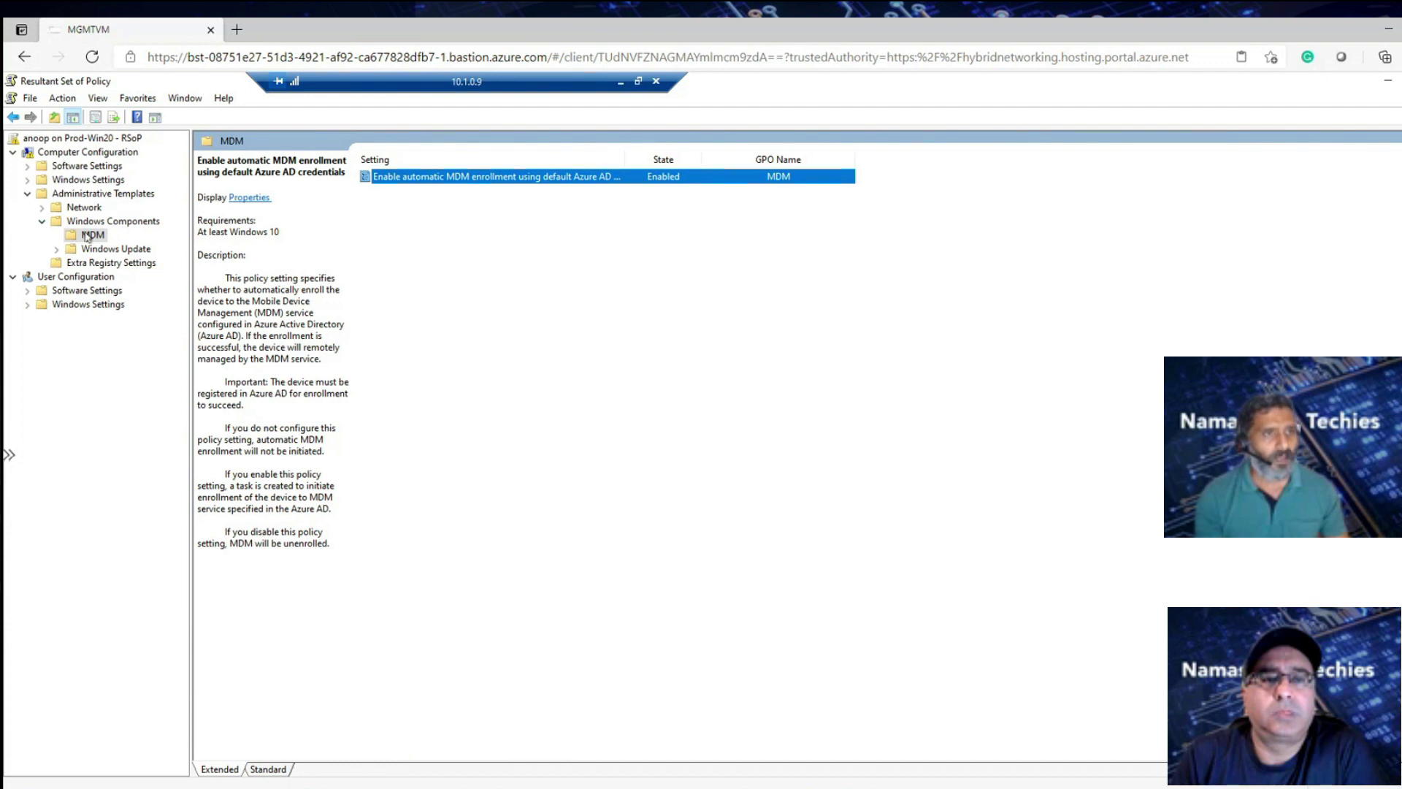
# Open the properties of the MDM setting "Enable automatic MDM enrollment using default Azure AD credentials" in the policy results
pyautogui.click(447, 239)
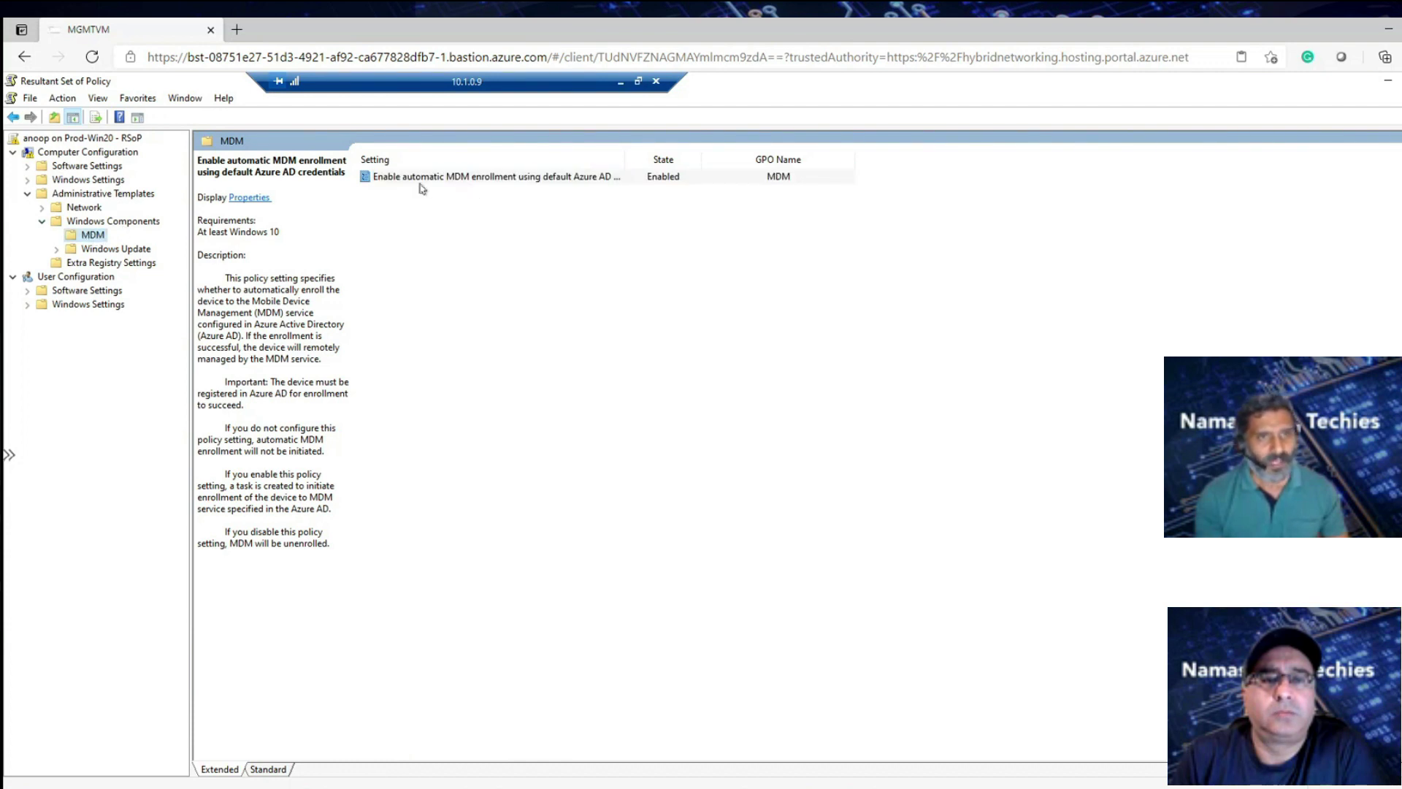
pyautogui.click(422, 182)
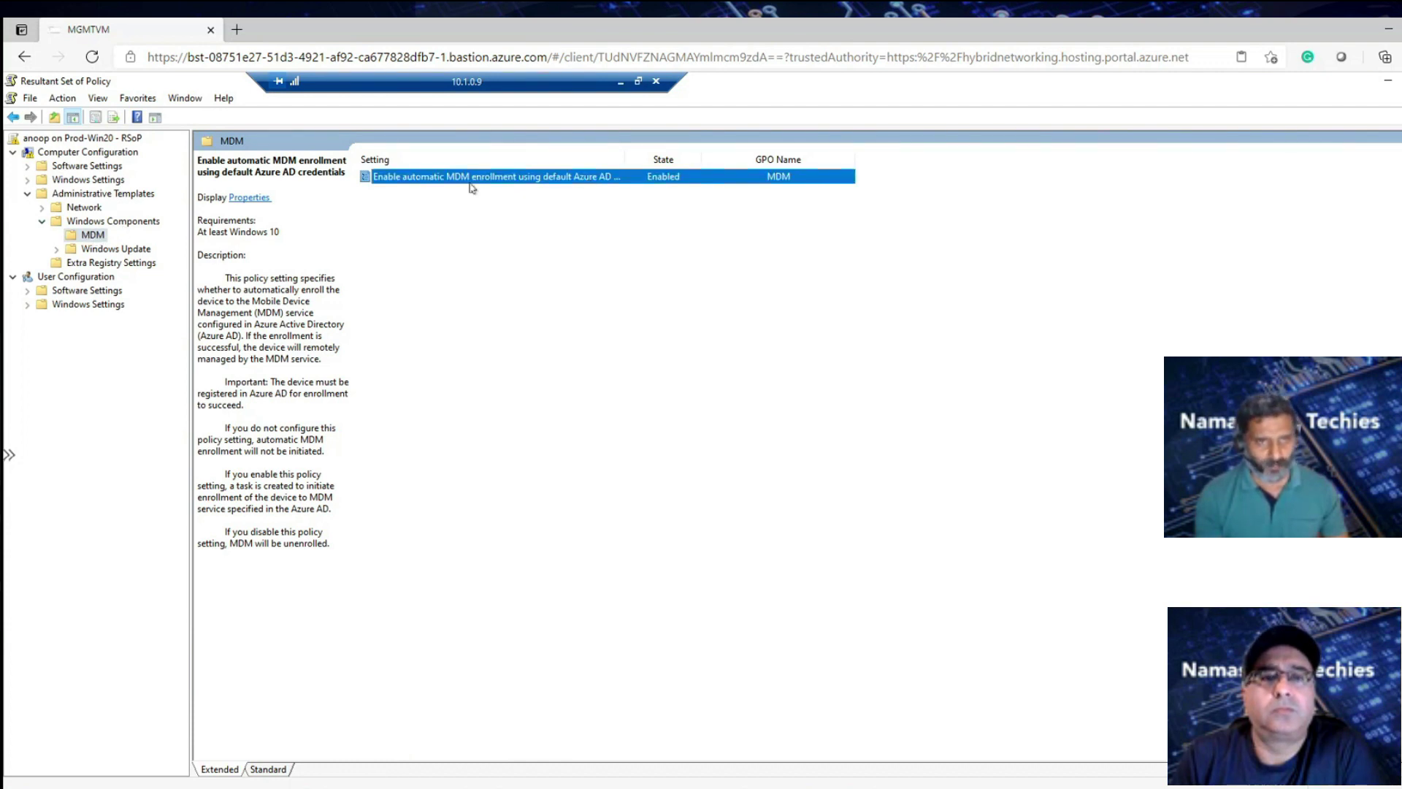
pyautogui.doubleClick(569, 183)
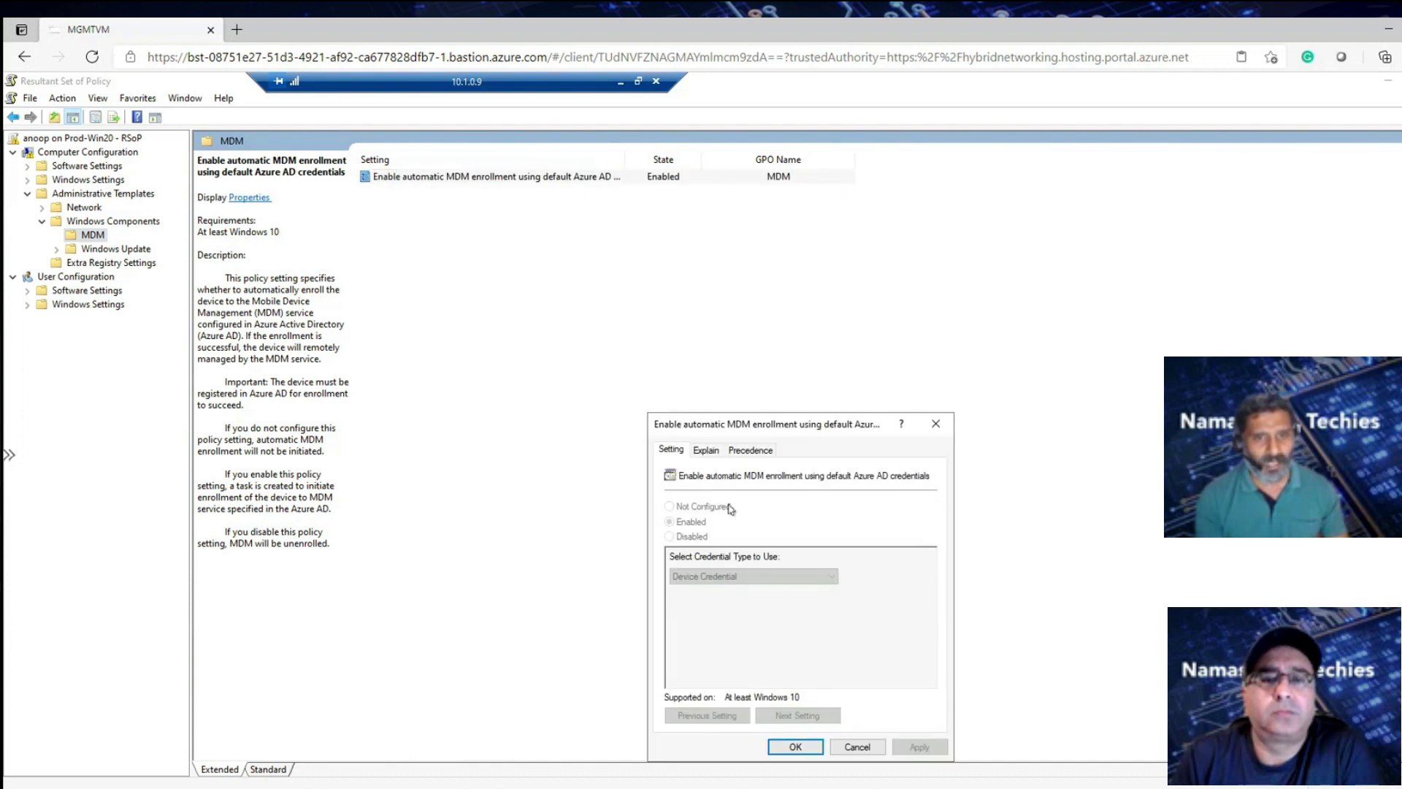